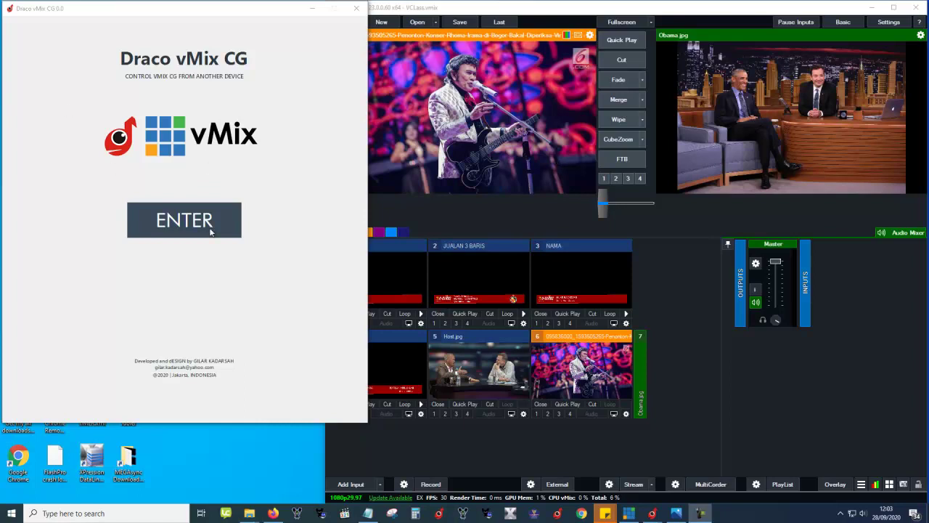
Step: Enter Draco vMix CG from its start screen to reach the NAMA and HOST cue list
click(210, 229)
click(236, 82)
click(232, 71)
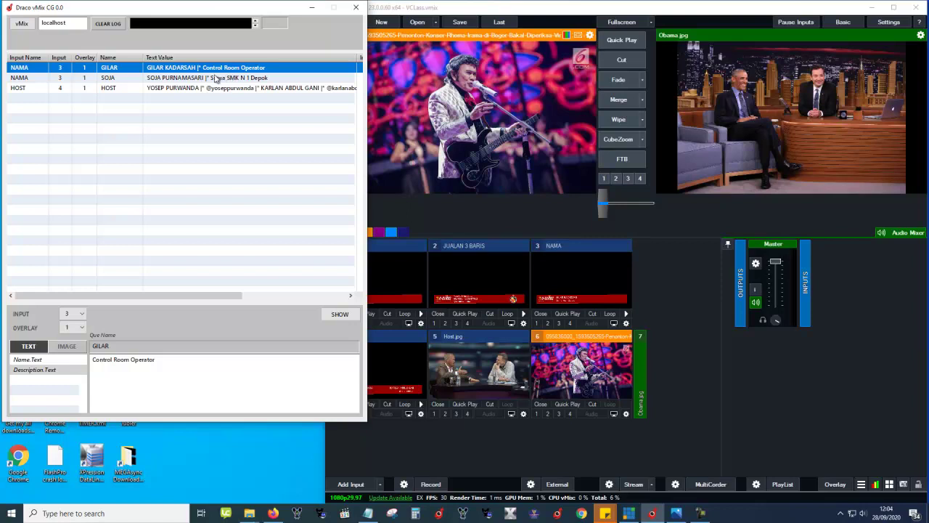
click(214, 78)
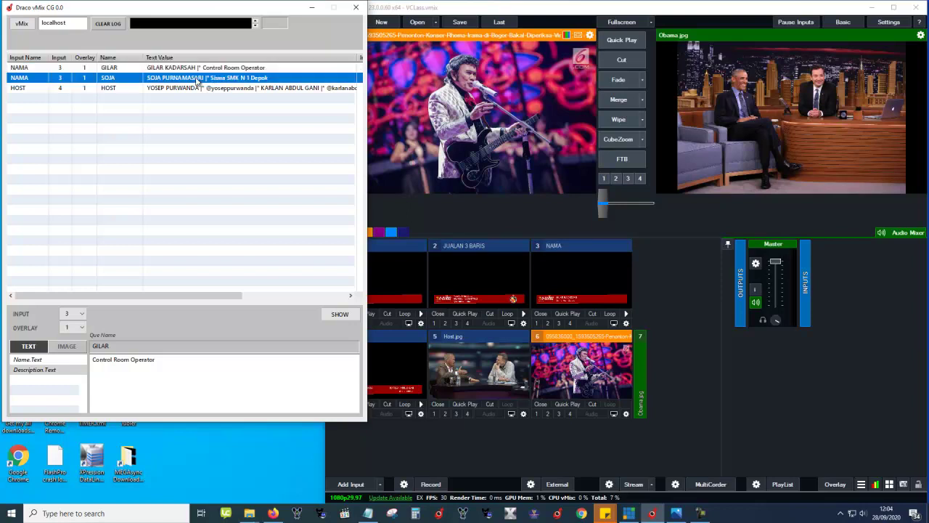
click(190, 88)
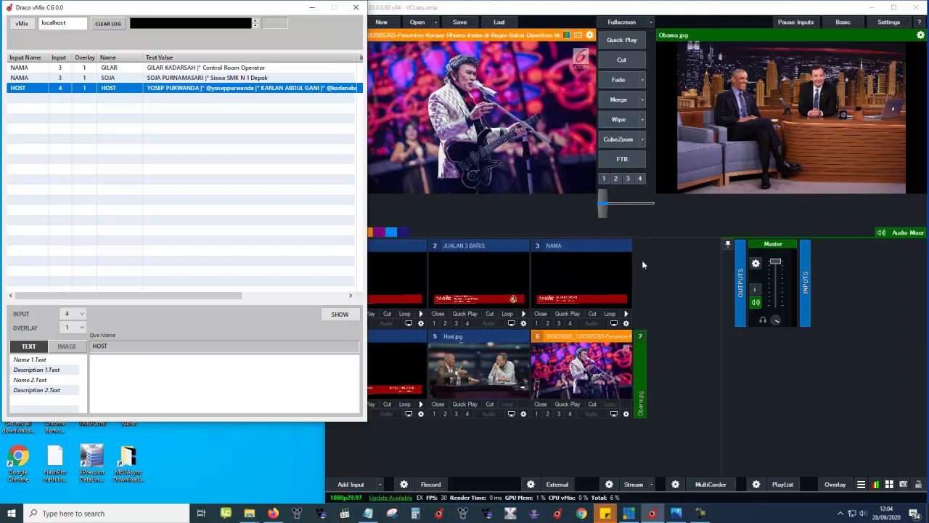
Step: Load the NAMA title into vMix Preview and check its Logo.Source and Description.Text fields
click(587, 252)
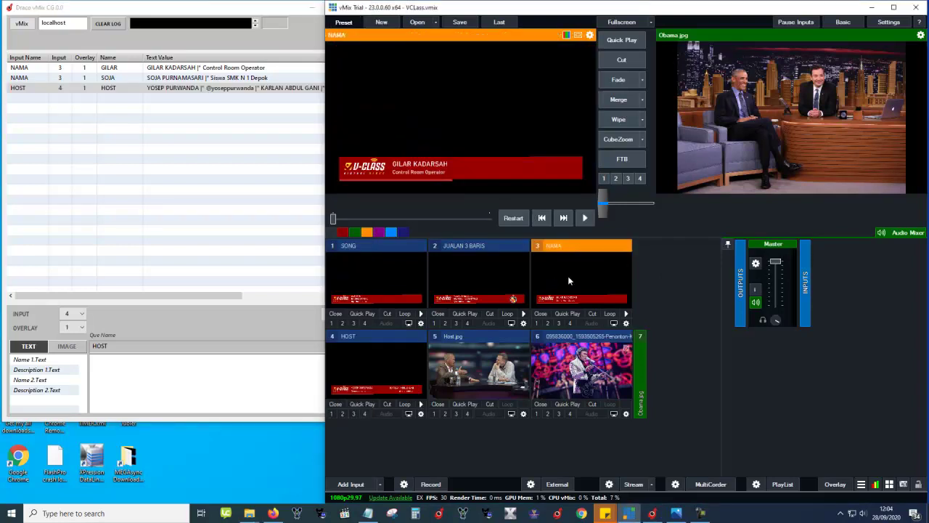
right_click(567, 276)
click(589, 282)
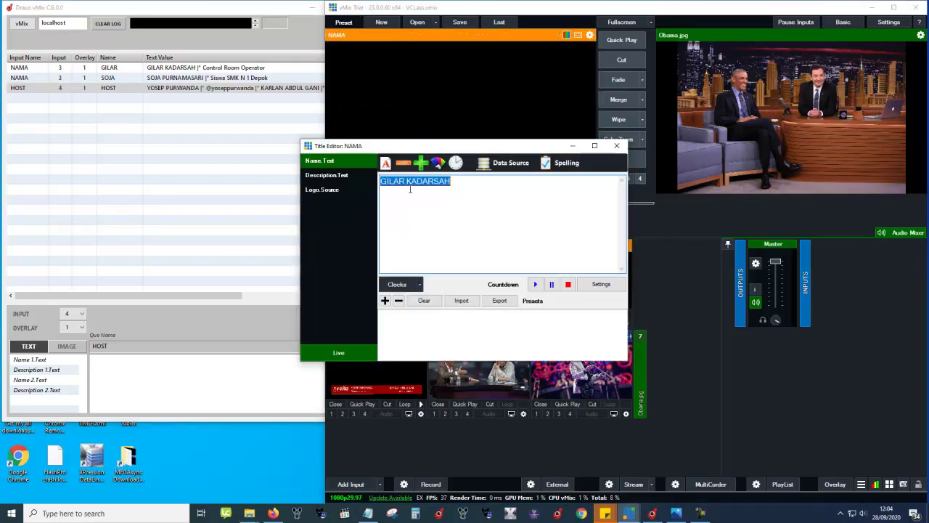
click(338, 189)
click(333, 175)
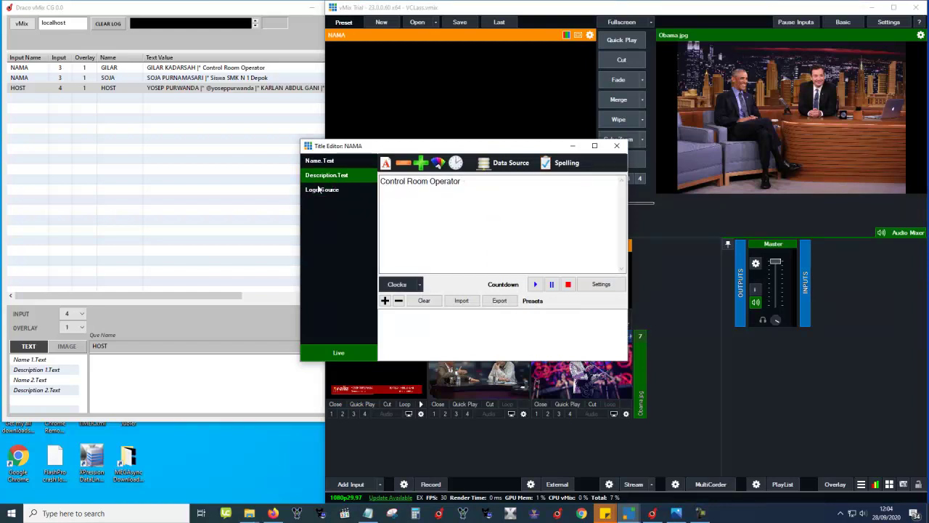
click(617, 148)
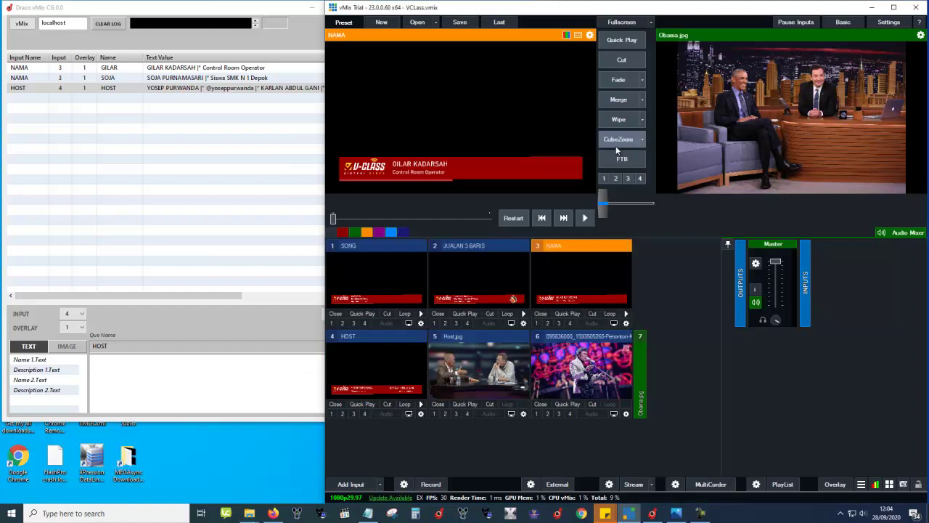
Step: Back in Draco vMix CG, view the HOST and SOJA entries' details
click(284, 124)
click(253, 89)
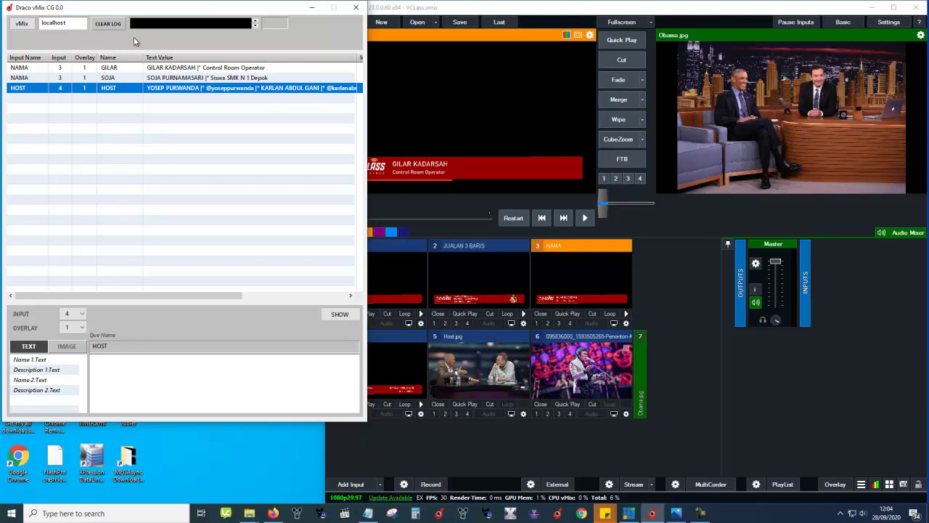
click(137, 79)
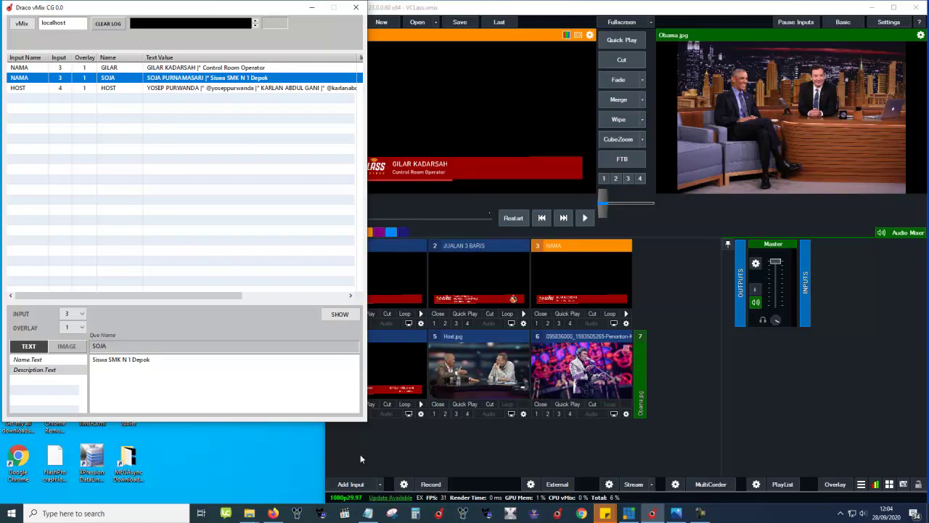
Step: Minimise vMix and Draco, then open recent project Mata Najwa Update 0.7 without saving the untitled one
click(870, 8)
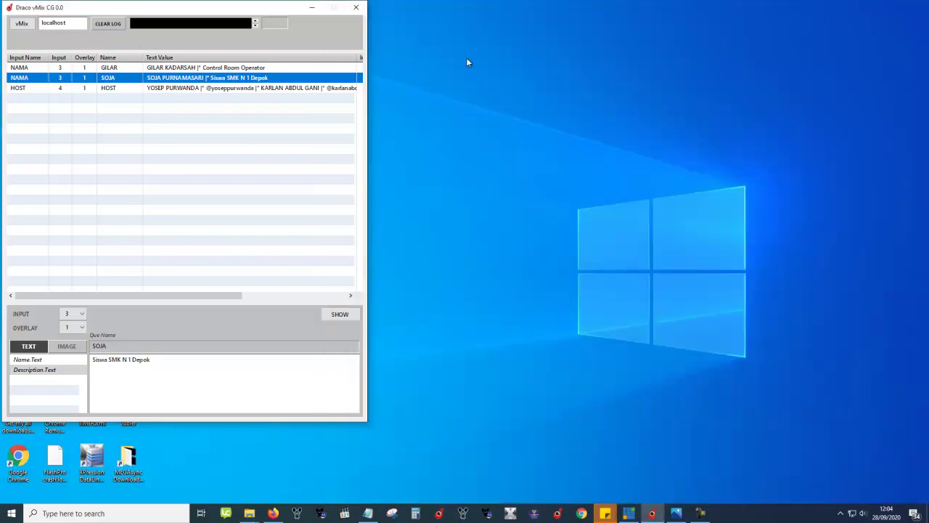
click(311, 7)
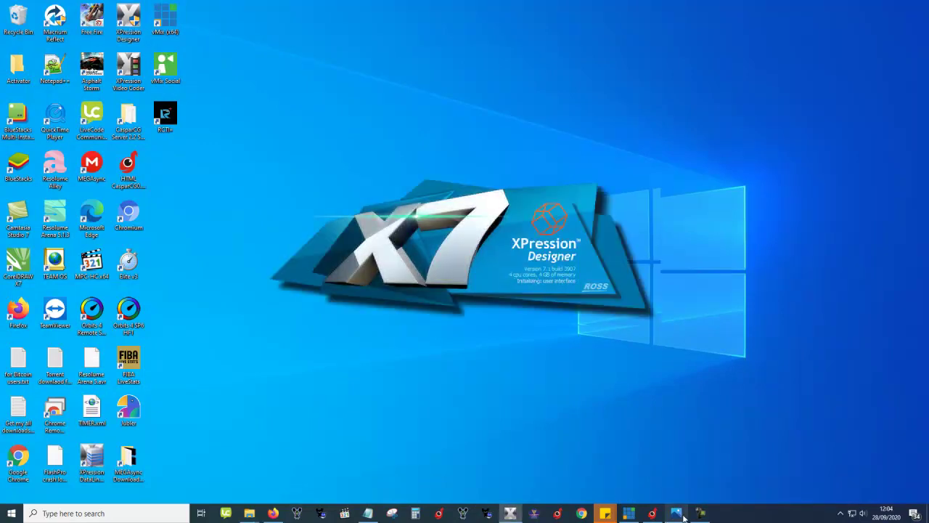
mouse_move(701, 514)
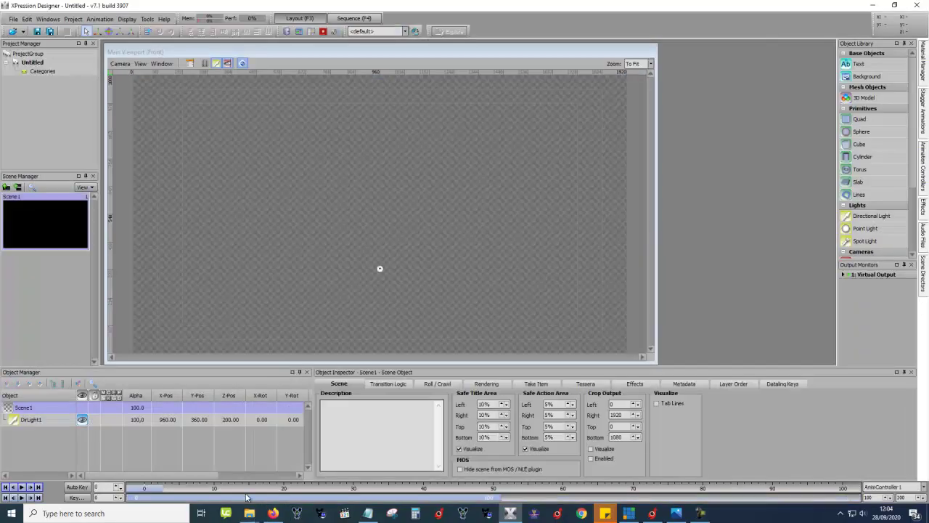
click(13, 19)
mouse_move(65, 54)
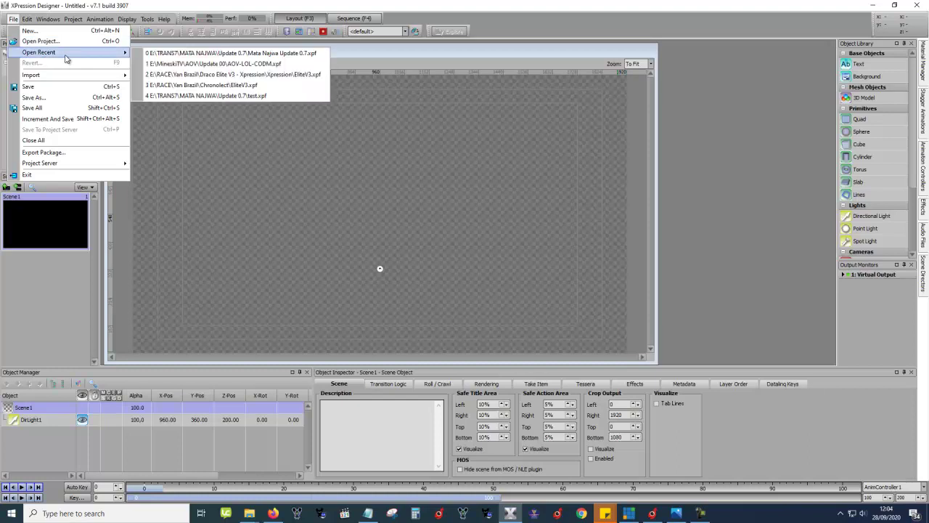
click(177, 57)
click(462, 269)
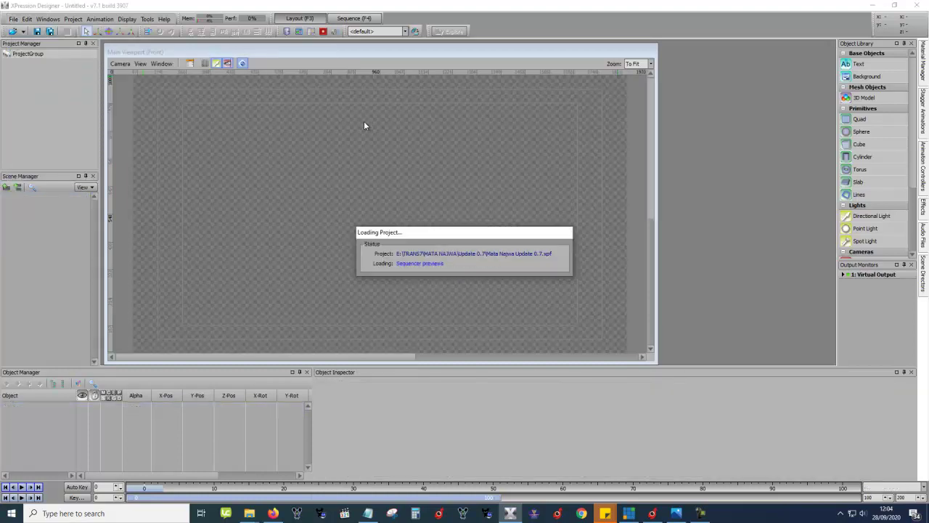
Step: In the take sequence view, expand the NAMA group and inspect takes 0018 HSP 1X and 0308 CLEAR SEG 1
click(354, 18)
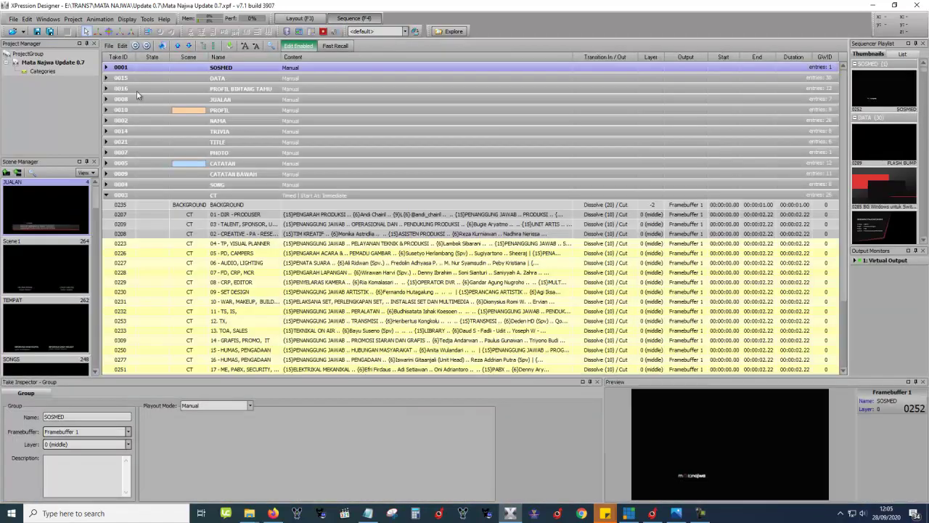
click(106, 79)
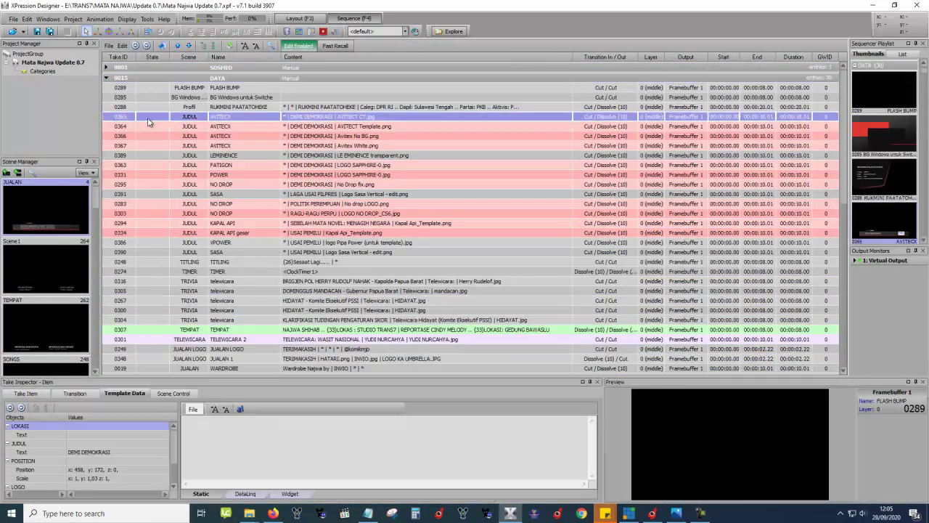
click(105, 77)
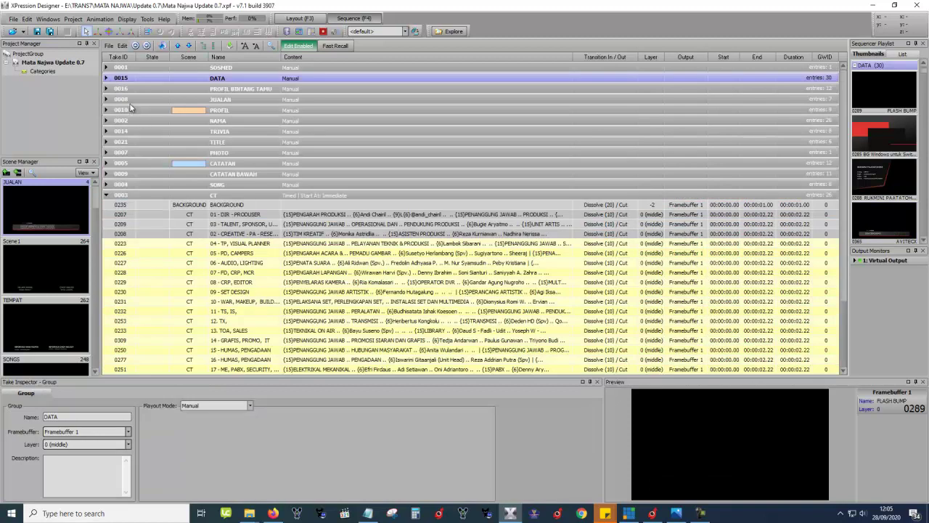
click(110, 120)
click(187, 150)
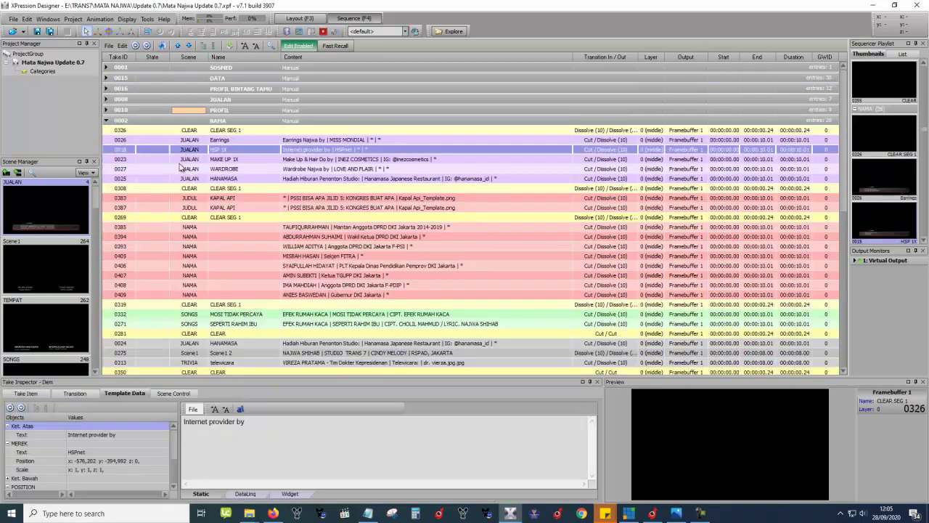
click(190, 188)
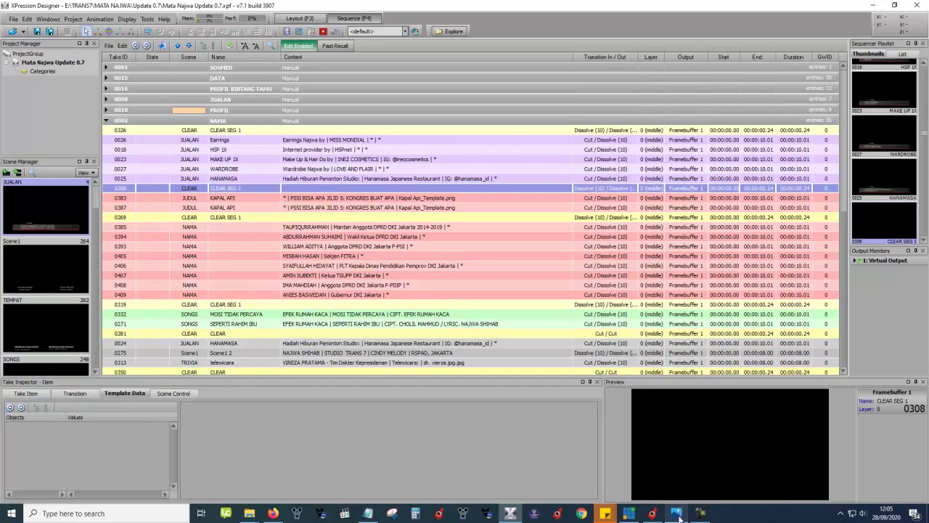
mouse_move(651, 516)
Step: Compare Draco's HOST entry with XPression takes 0018 and 0269 CLEAR SEG 1
click(632, 516)
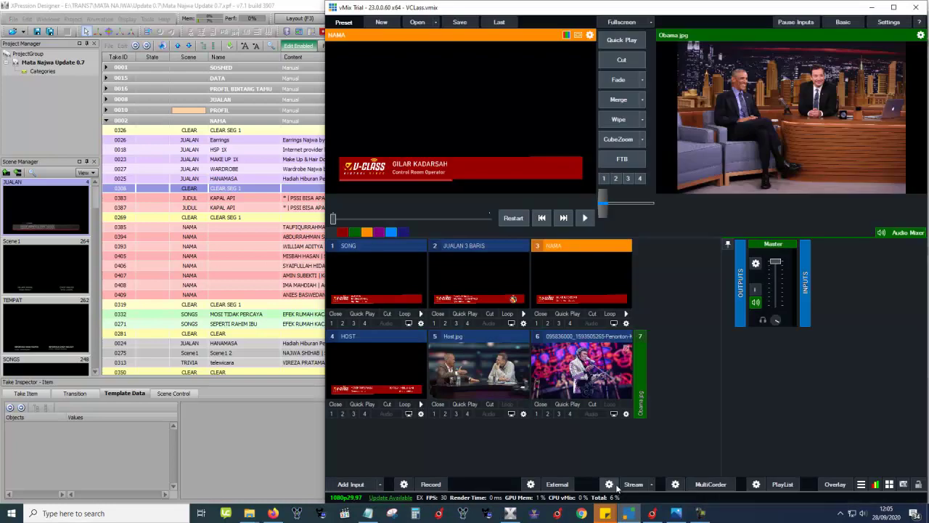
click(651, 513)
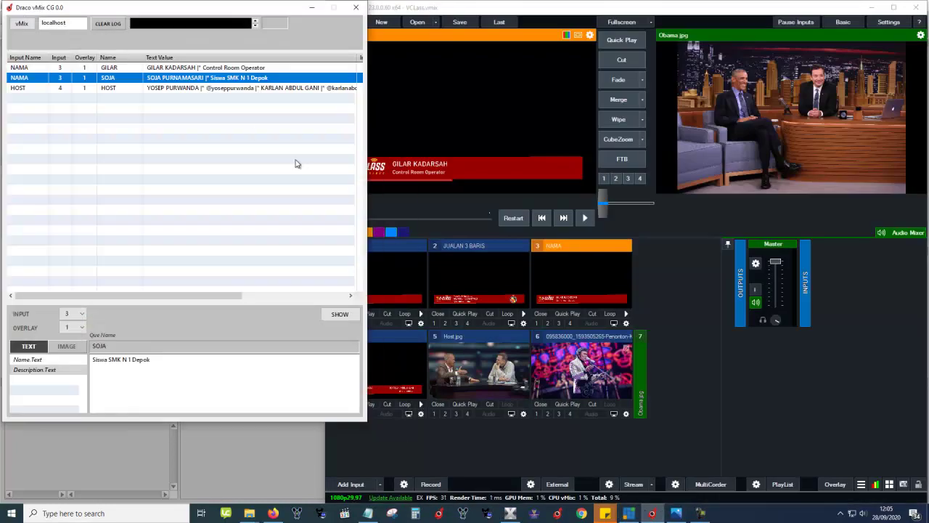
click(205, 89)
click(232, 460)
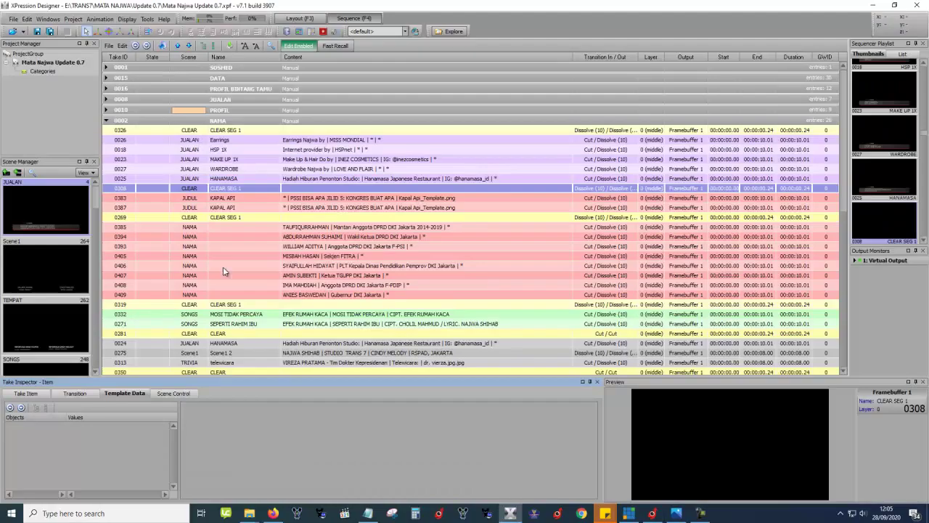
click(207, 151)
scroll(265, 198, down, 1)
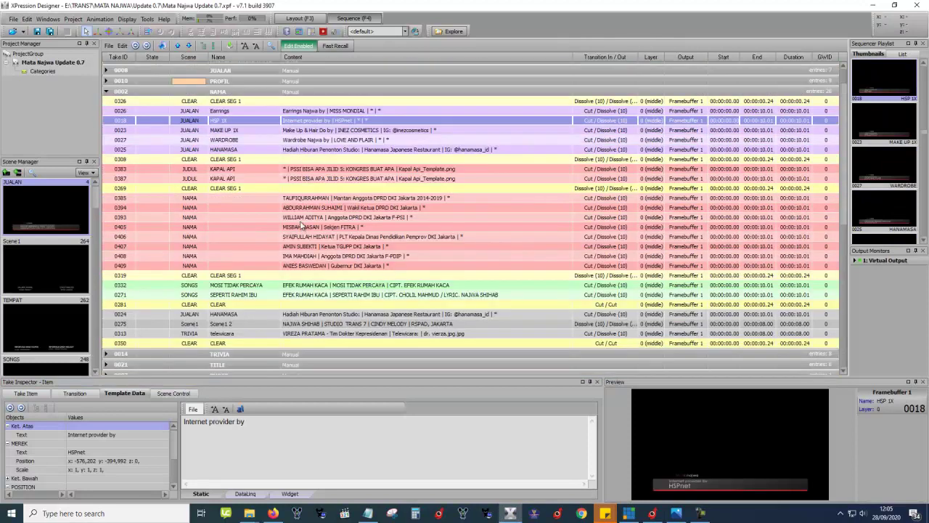
click(294, 190)
Step: View the SOJA, GILAR and HOST entries, check the WARDROBE take's text, then return to Draco vMix CG
click(673, 514)
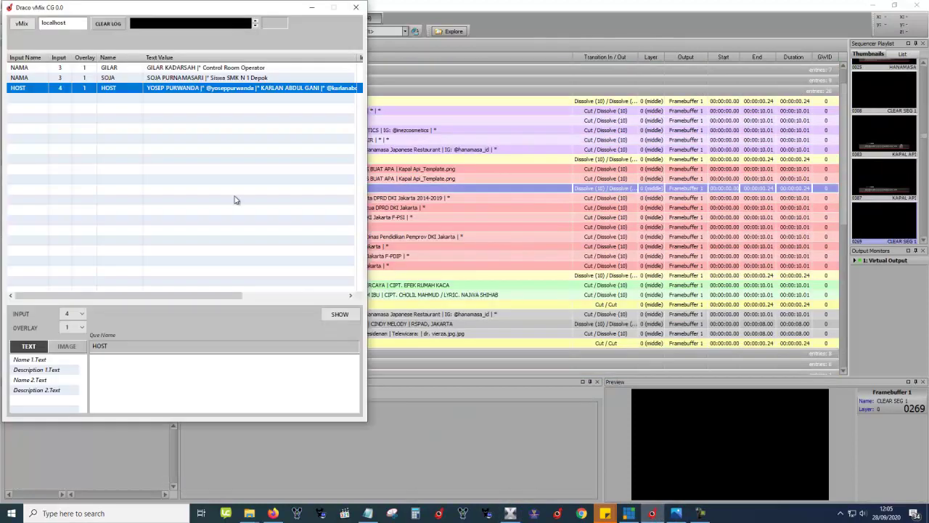
click(170, 79)
click(167, 71)
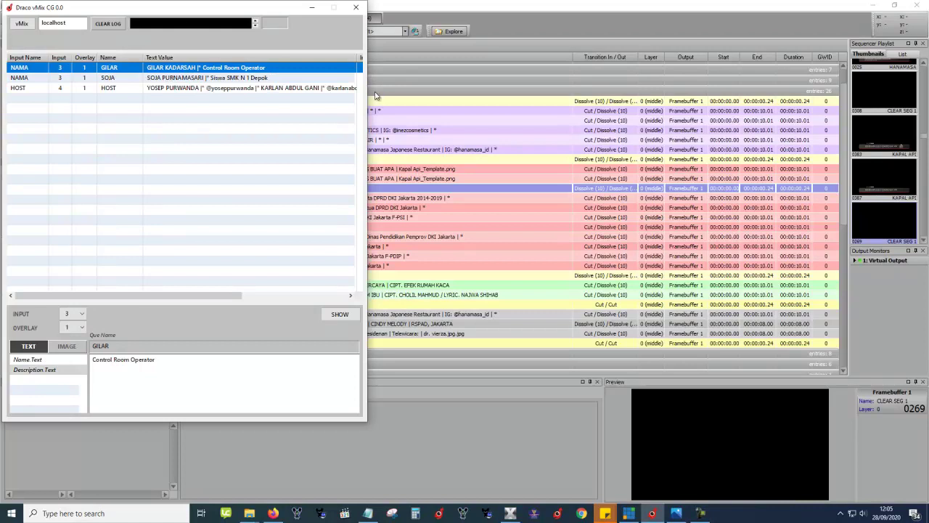
click(294, 89)
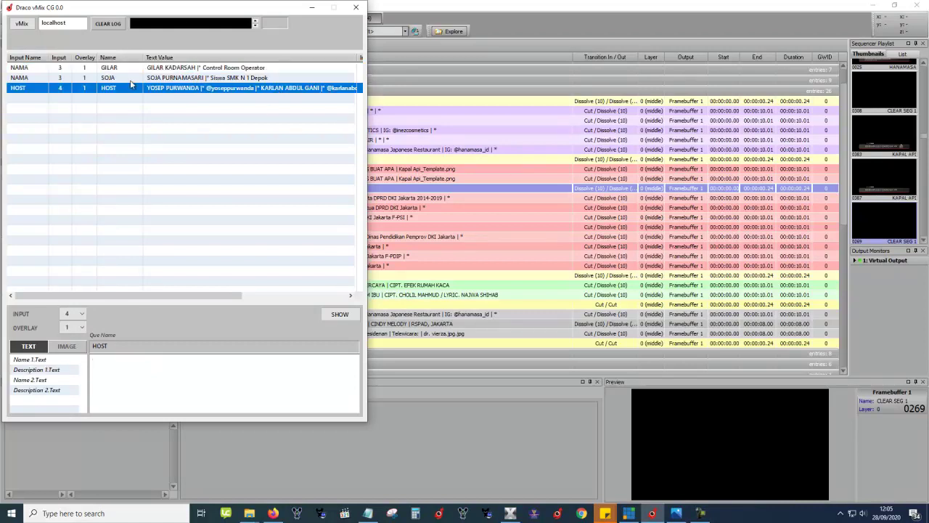
click(437, 140)
click(233, 439)
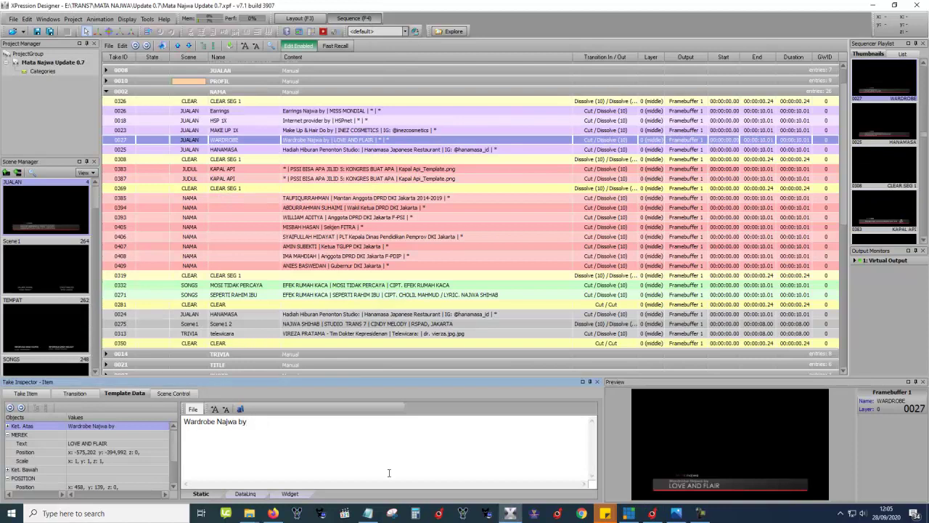
click(701, 512)
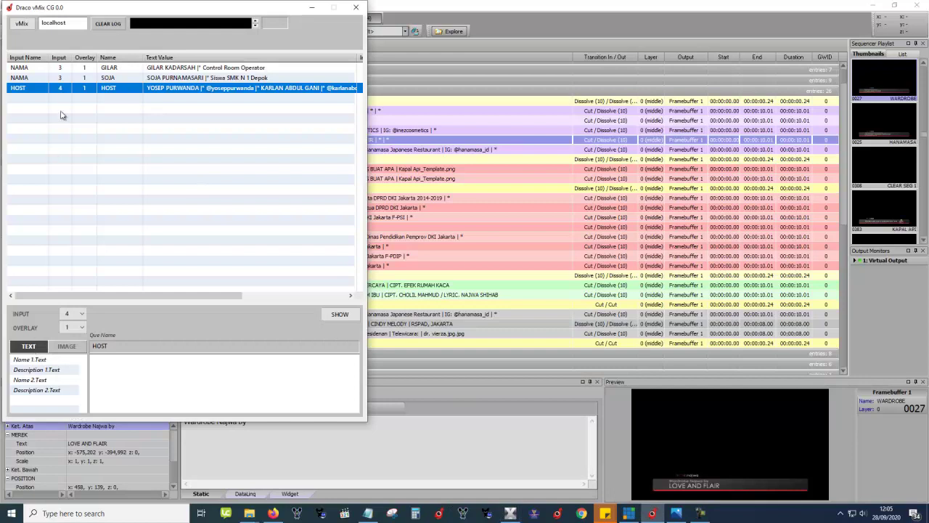
Step: Duplicate the HOST entry into the empty row and nudge the CG window slightly
right_click(33, 93)
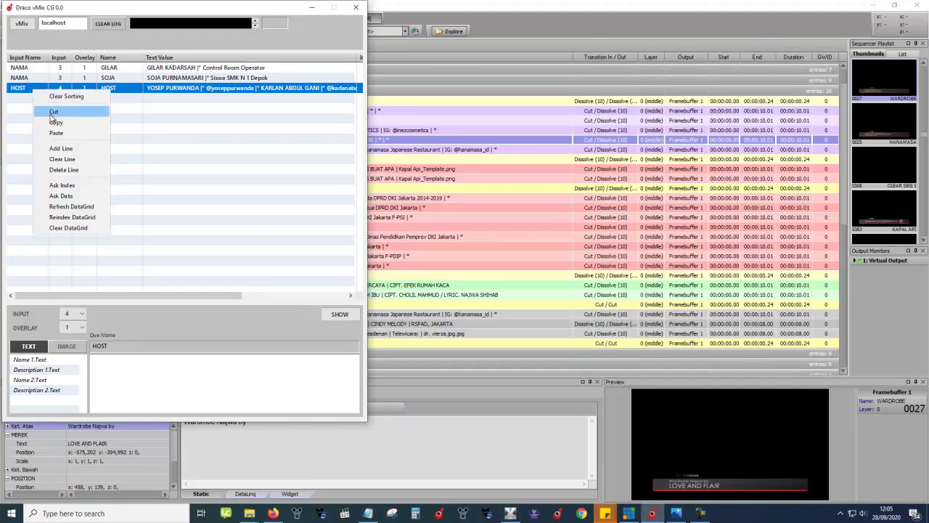
click(49, 122)
right_click(33, 99)
click(60, 140)
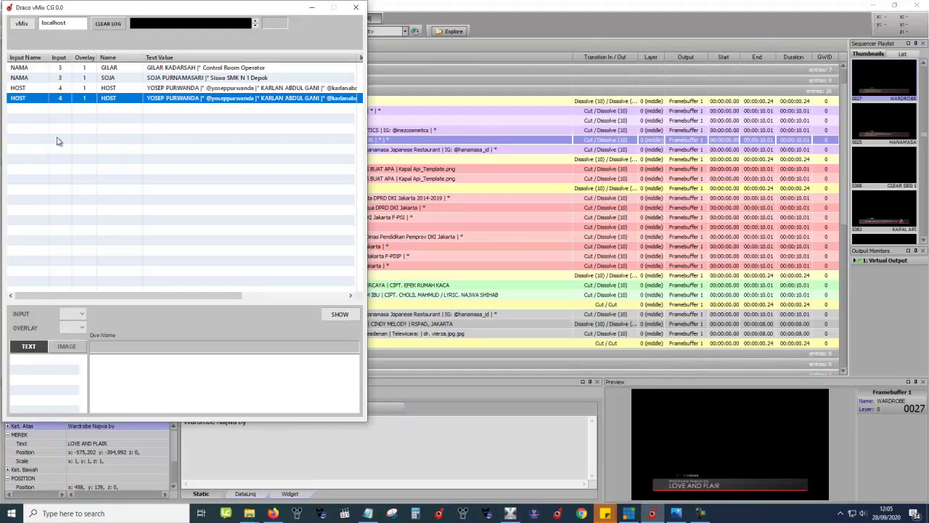
click(109, 100)
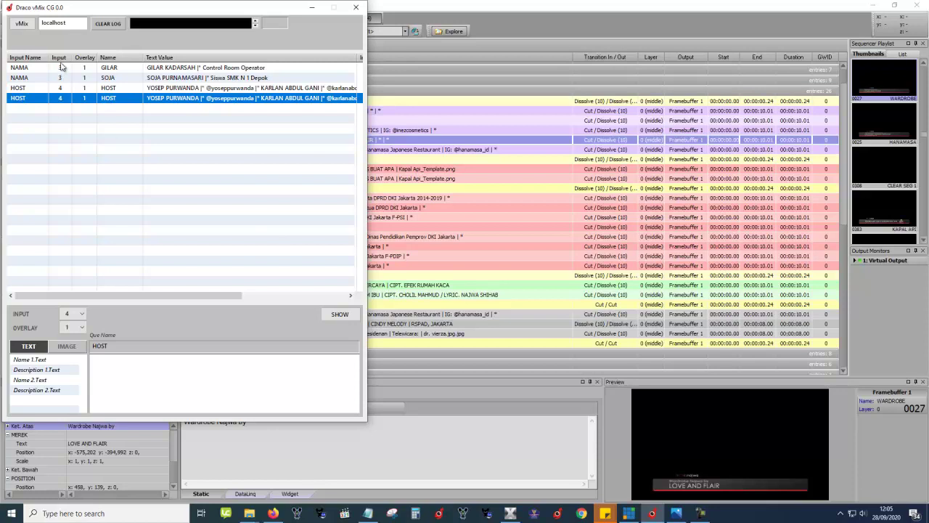
click(636, 515)
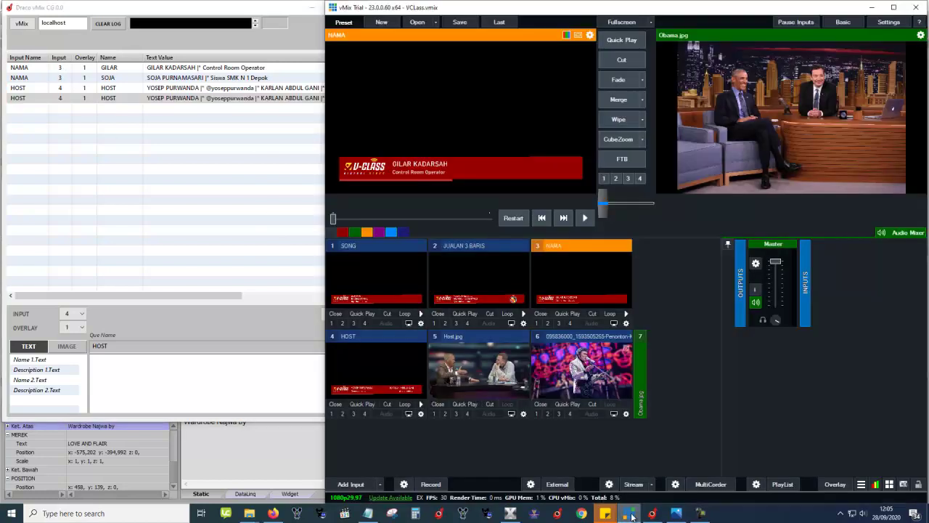
click(220, 14)
drag(220, 14, 226, 18)
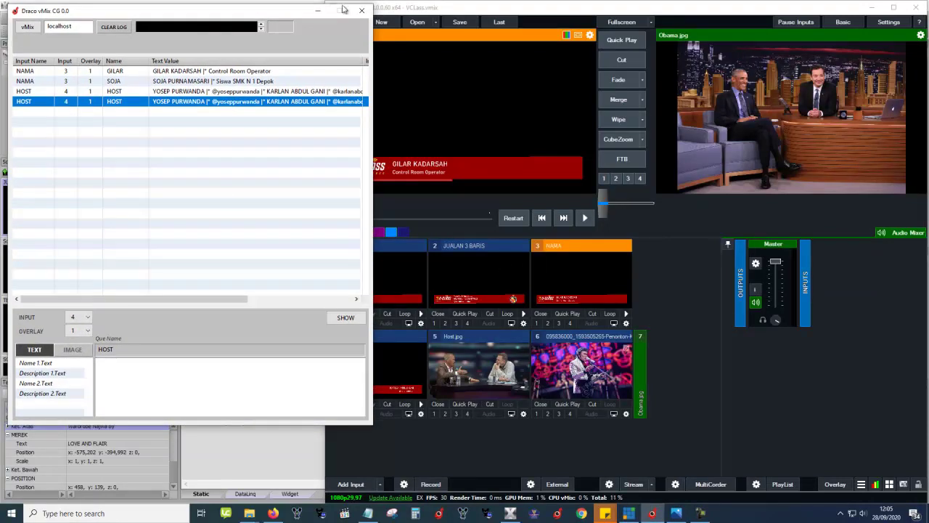
Step: Preview HOST input 4 in vMix and show the second HOST entry's Name 1.Text in Draco
click(400, 11)
click(354, 345)
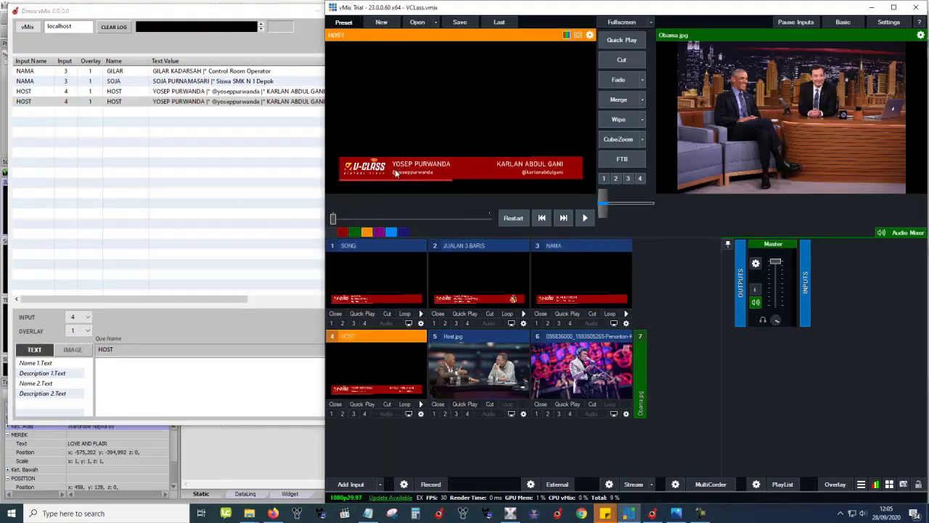
click(108, 103)
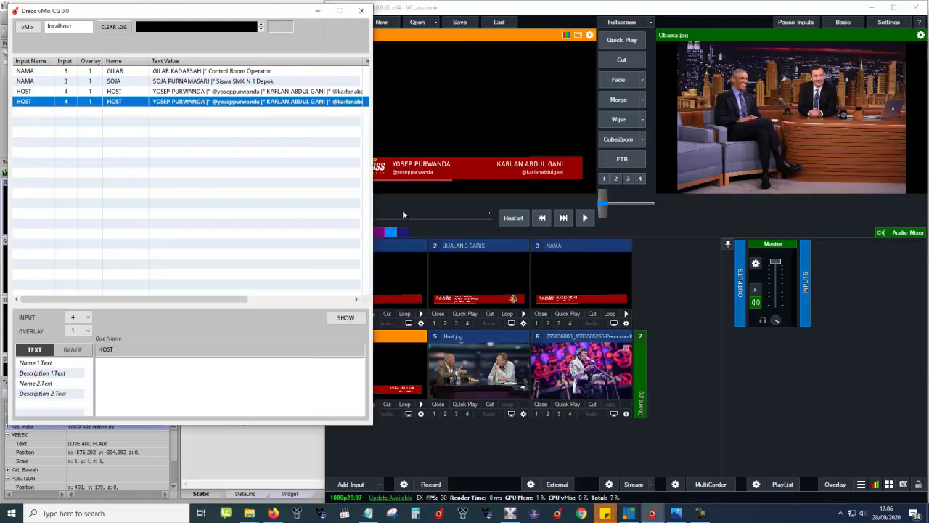
click(417, 429)
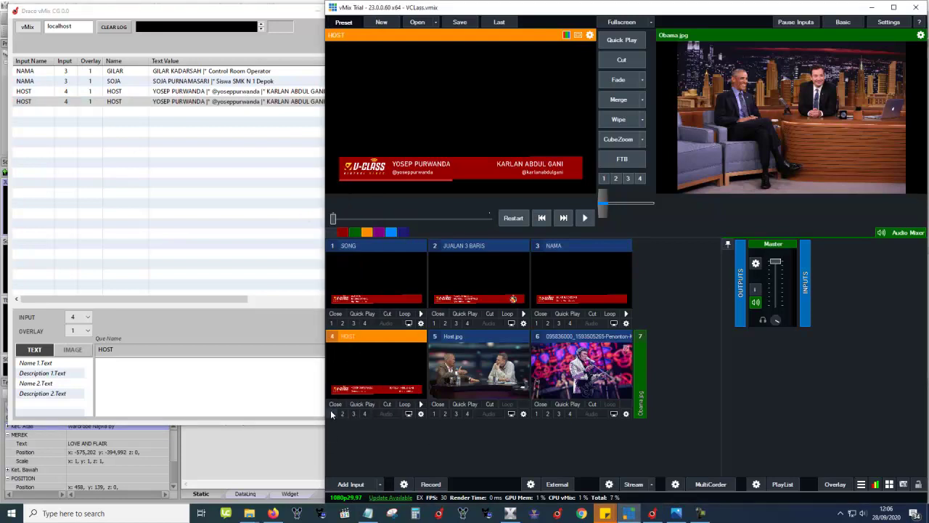
click(176, 101)
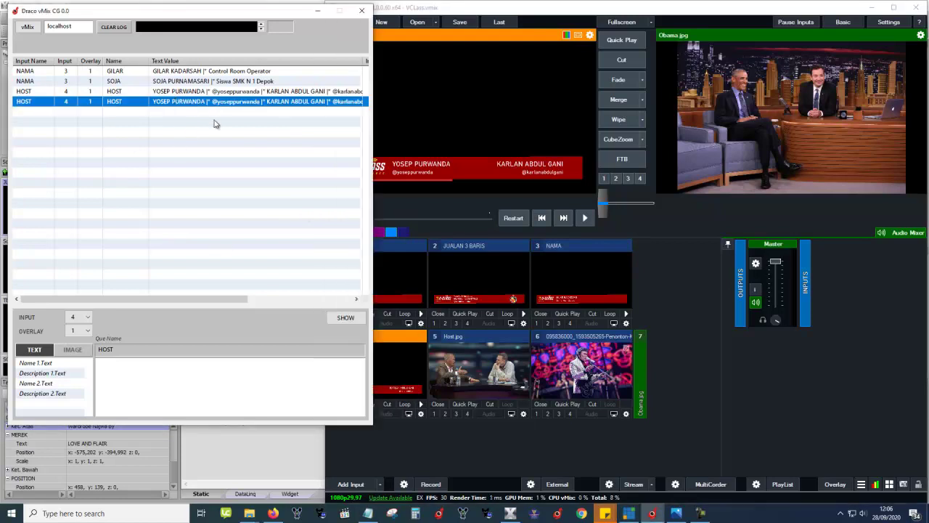
click(39, 363)
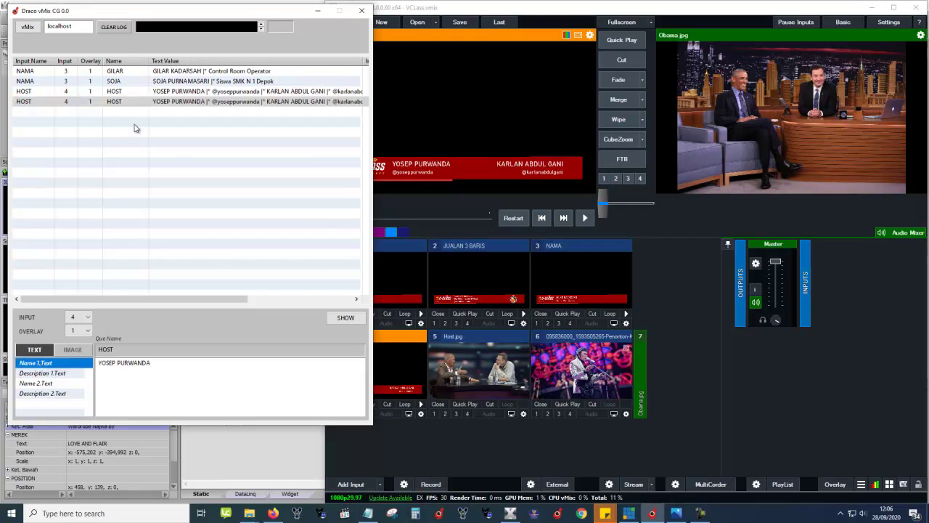
click(413, 168)
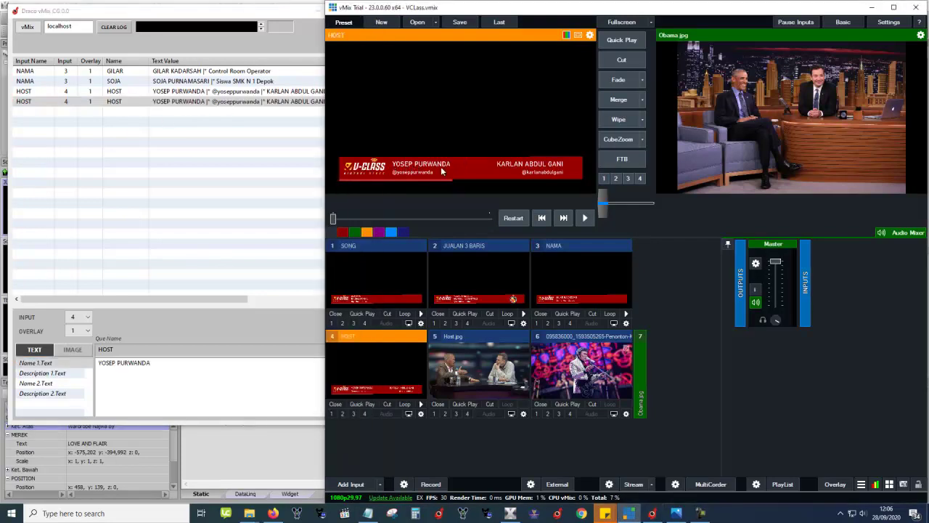
Step: Replace the second HOST entry's Name 1.Text with the new guest's name and Description 1.Text with their handle
click(153, 369)
drag(154, 368, 98, 364)
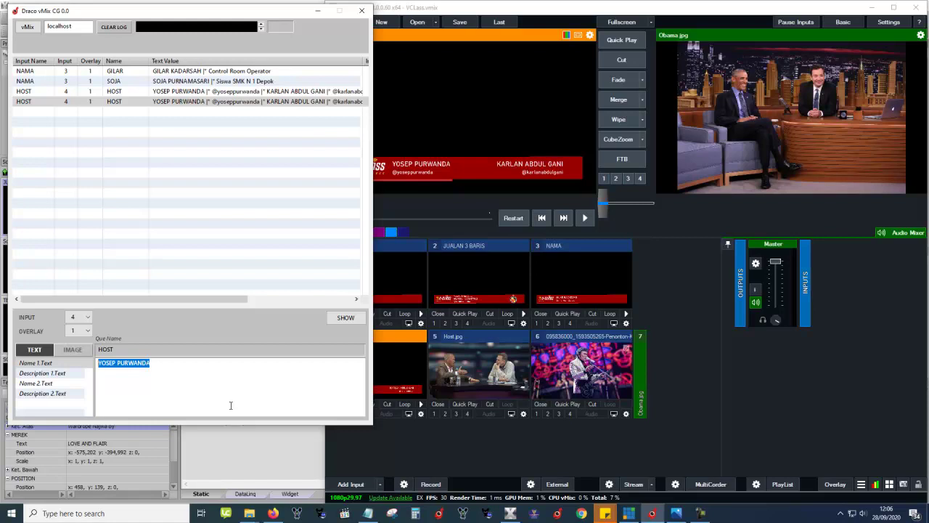
text(HAPPY SALMA)
click(44, 372)
click(131, 372)
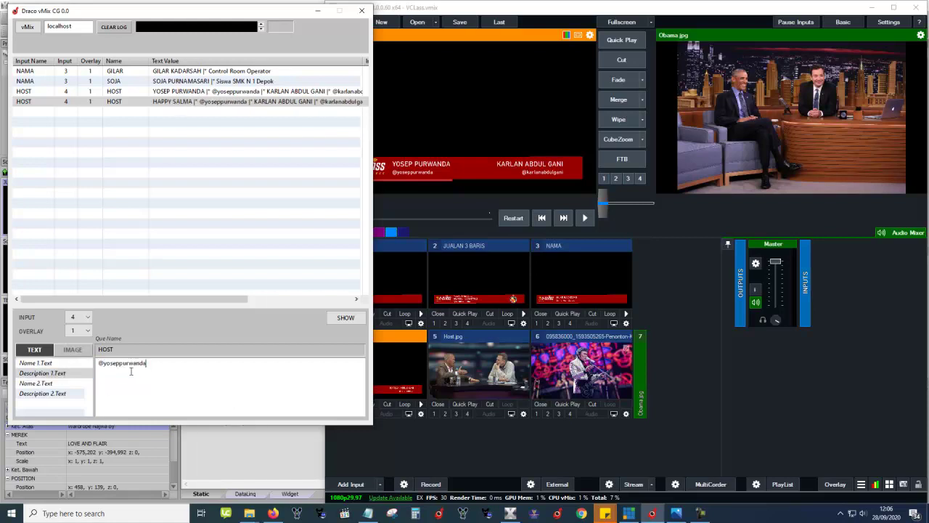
drag(105, 360, 230, 361)
text(happysalma)
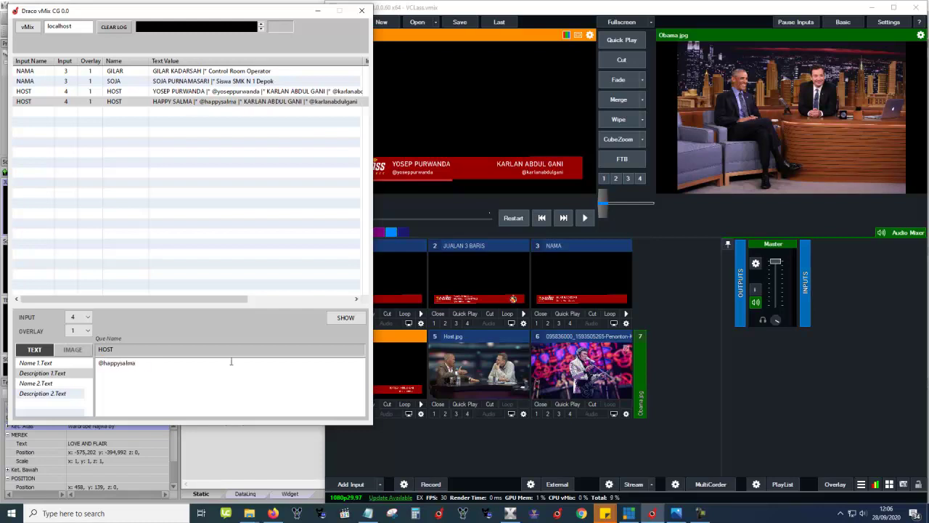
Step: Toggle the edited HOST lower third on and off air, then connect the list to vMix
click(189, 102)
click(345, 319)
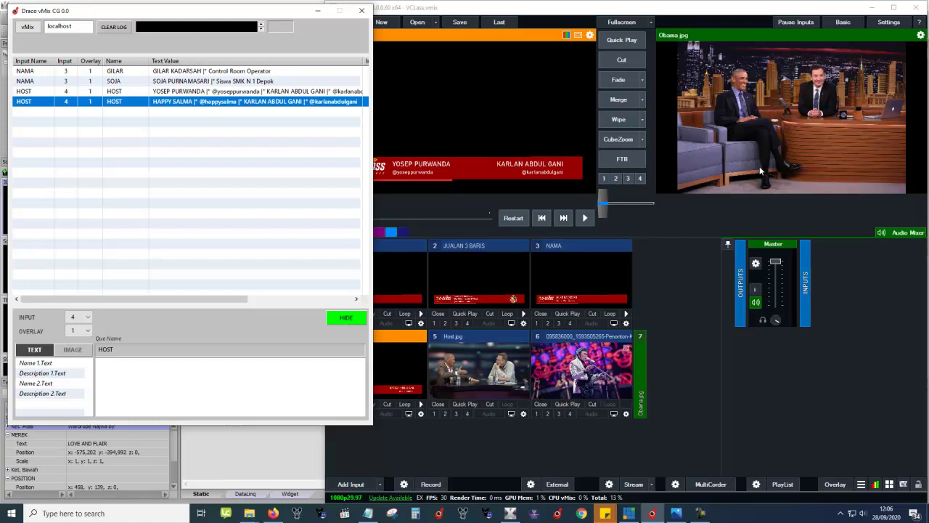
click(344, 318)
click(27, 28)
click(346, 317)
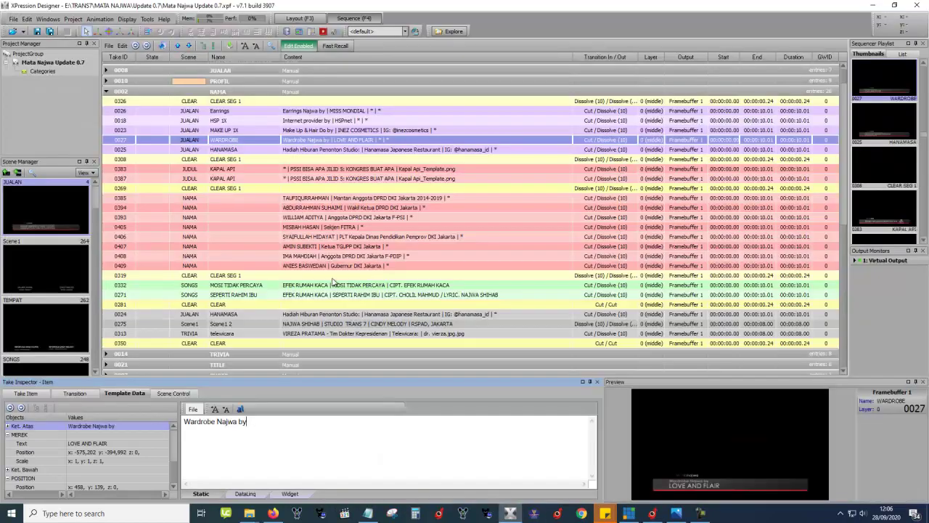
click(241, 149)
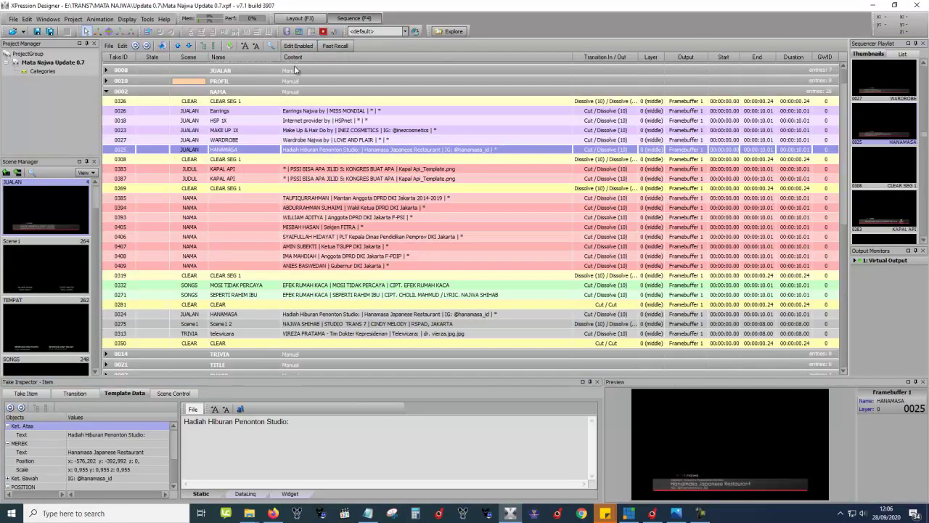
click(241, 160)
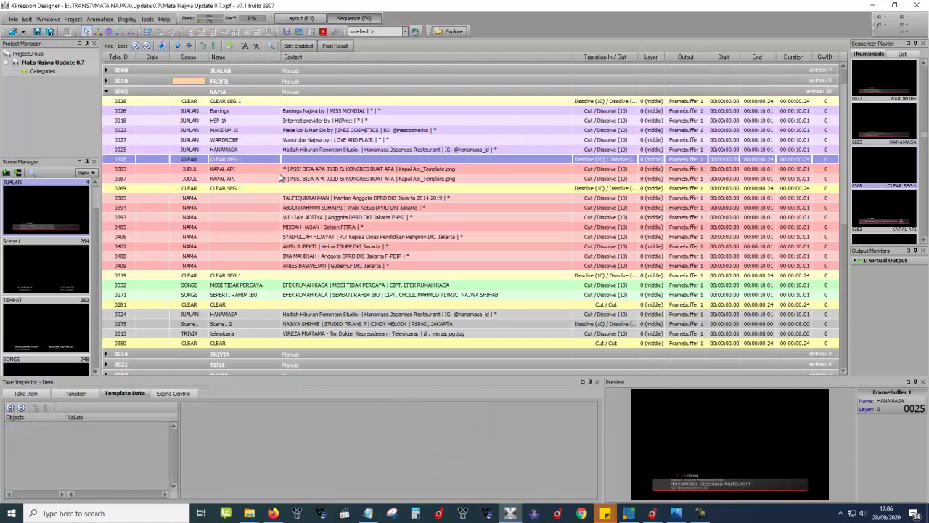
click(219, 190)
click(217, 198)
click(220, 207)
click(221, 236)
click(223, 265)
click(223, 275)
click(216, 255)
click(212, 206)
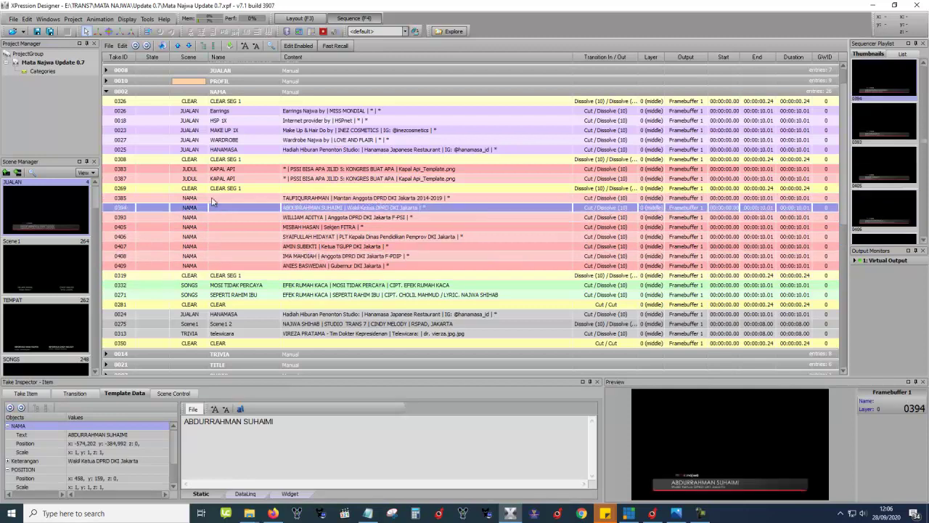
click(212, 188)
click(211, 160)
Step: With XPression minimised, take the HOST overlay off air and step through the entries with the arrow keys
click(873, 5)
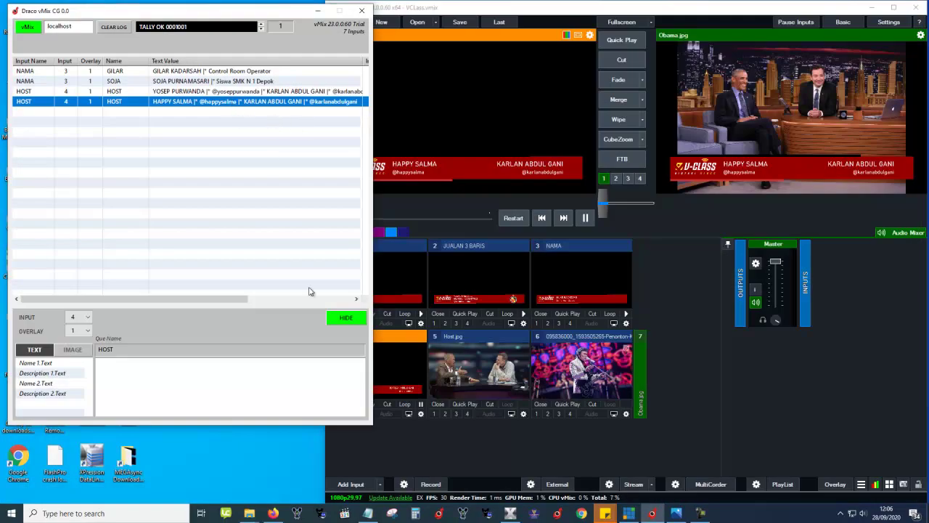
click(344, 318)
click(226, 91)
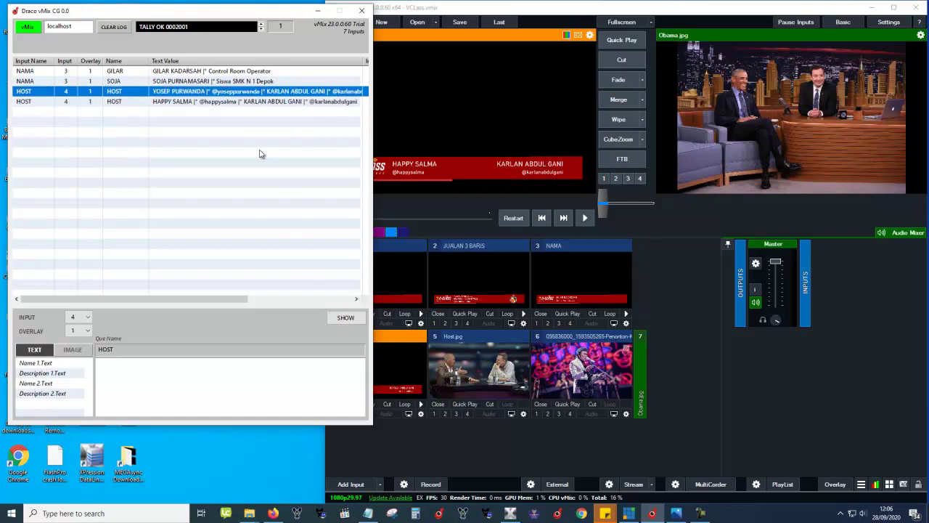
key(Up)
key(Down)
key(Up)
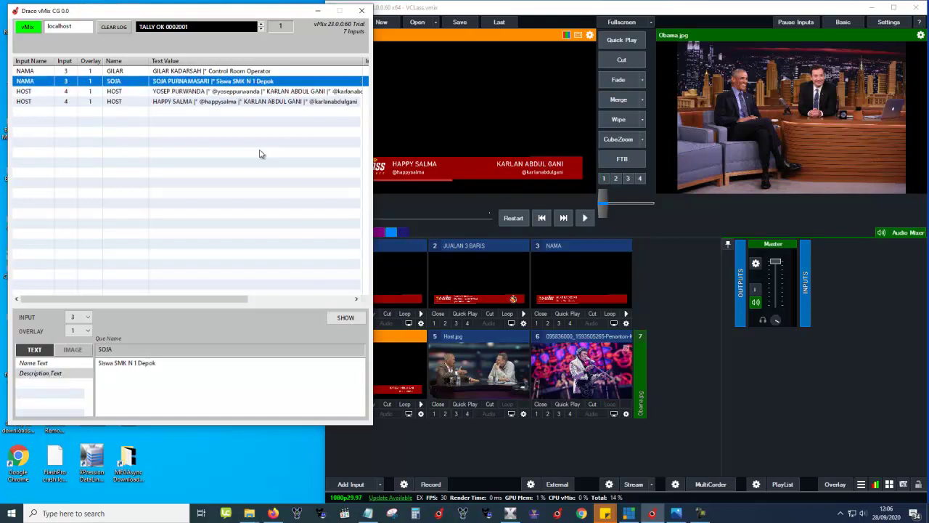
key(Up)
key(Down)
key(Down)
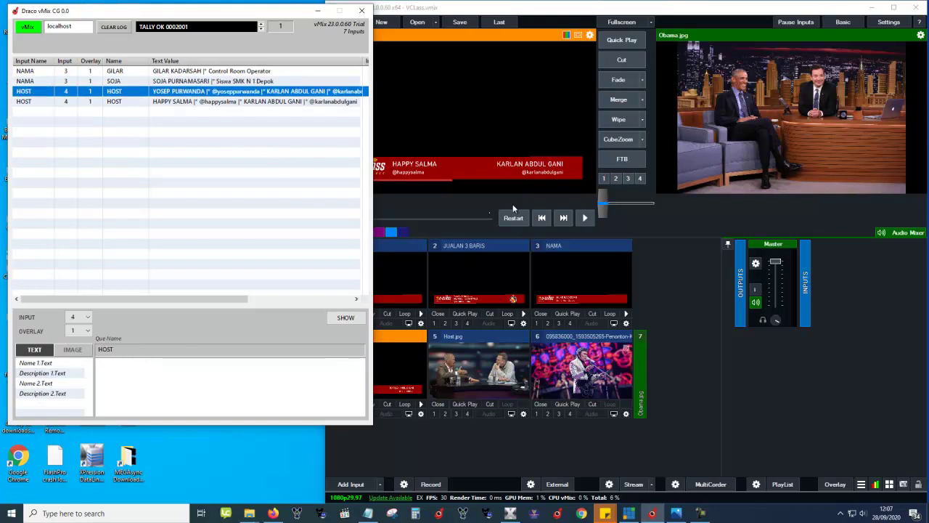
Step: Show and hide the first HOST, second HOST and first NAMA lower thirds in turn using Enter
key(Return)
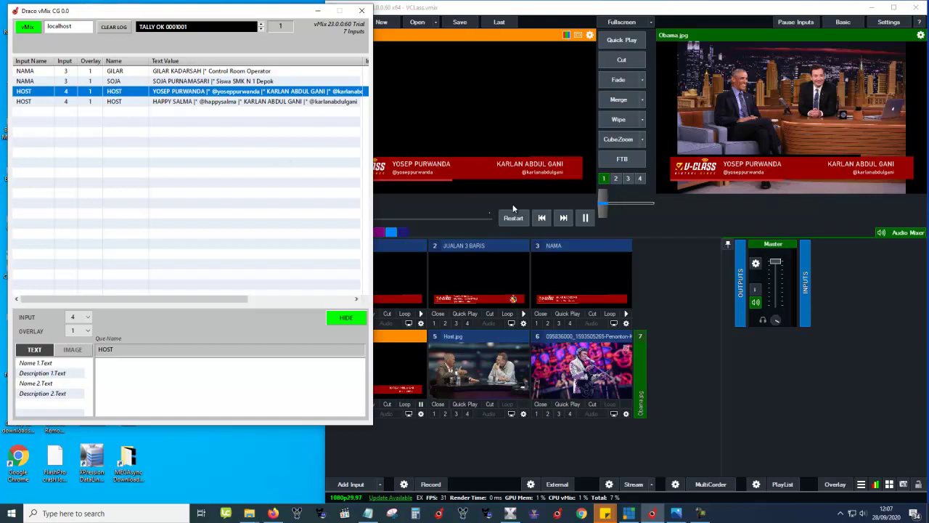
key(Return)
key(Down)
key(Return)
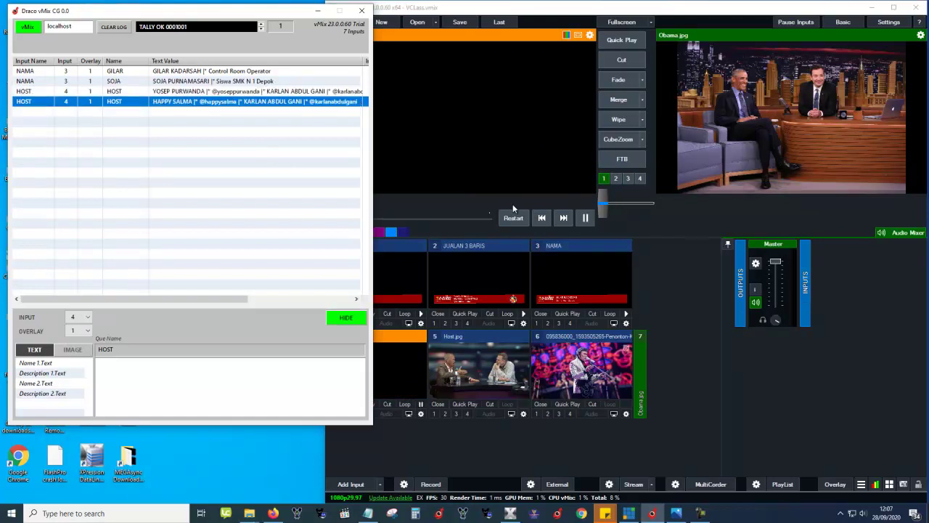
key(Return)
key(Up)
key(Up)
key(Up)
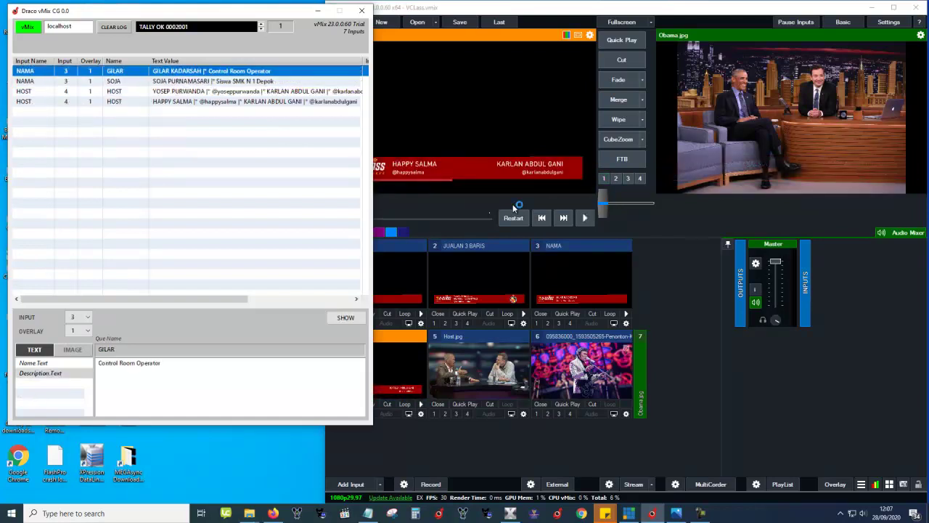
key(Return)
key(Return)
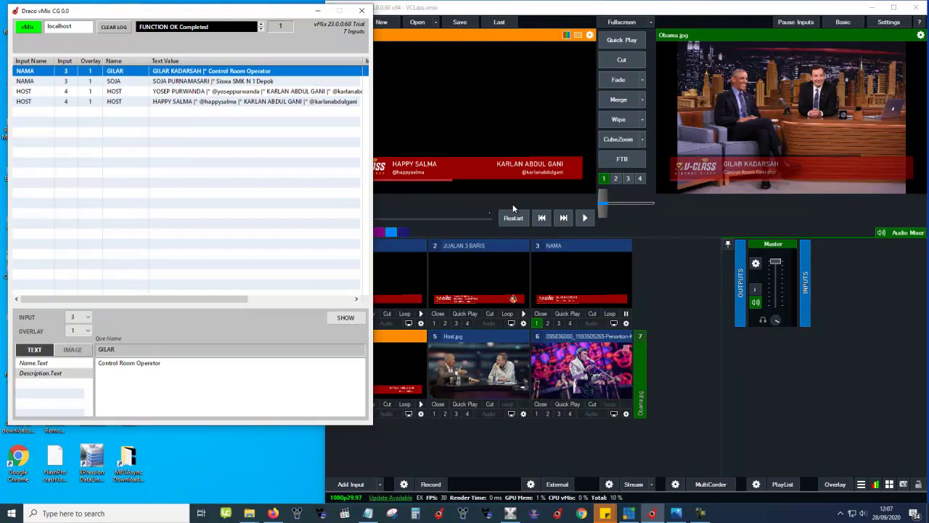
key(Down)
key(Down)
key(Down)
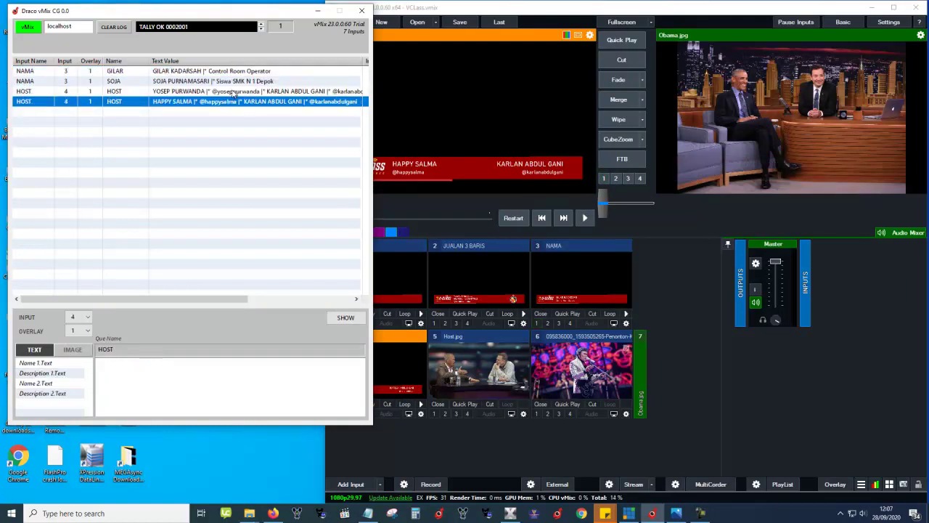
click(185, 80)
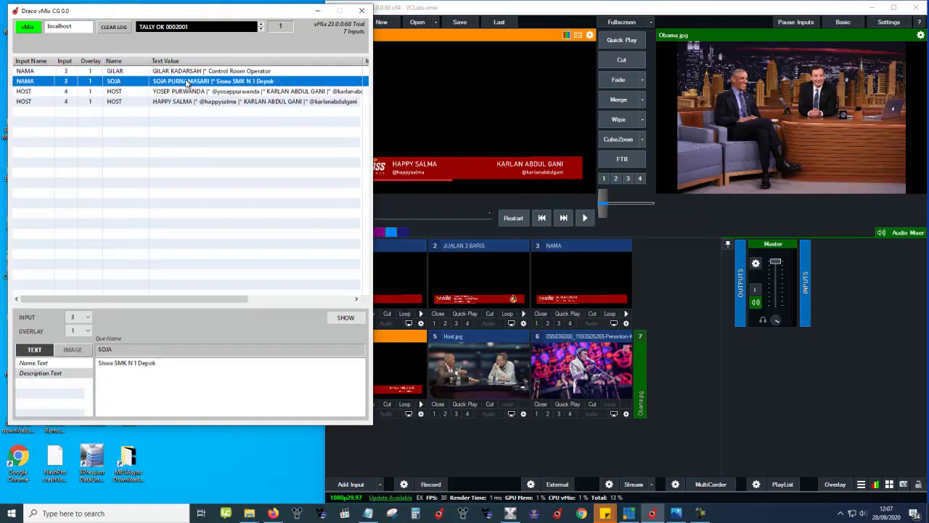
click(185, 71)
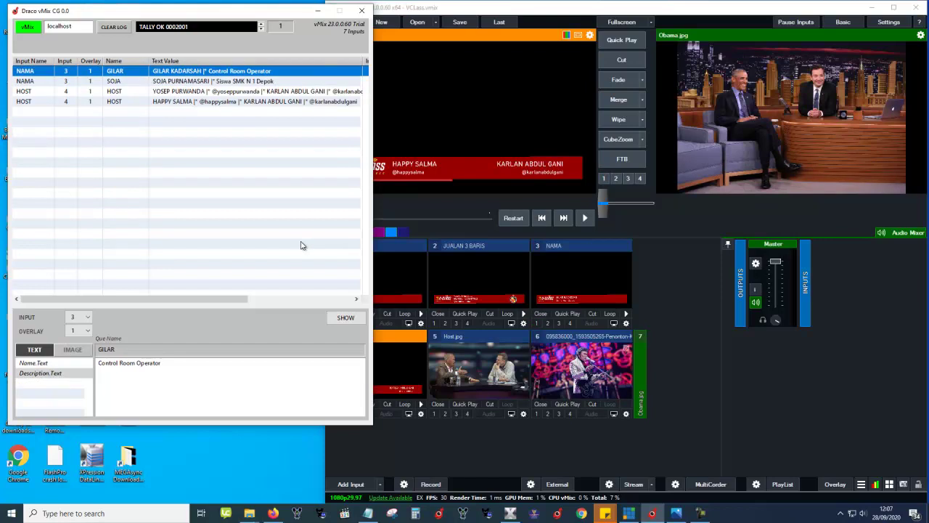
key(Down)
key(Down)
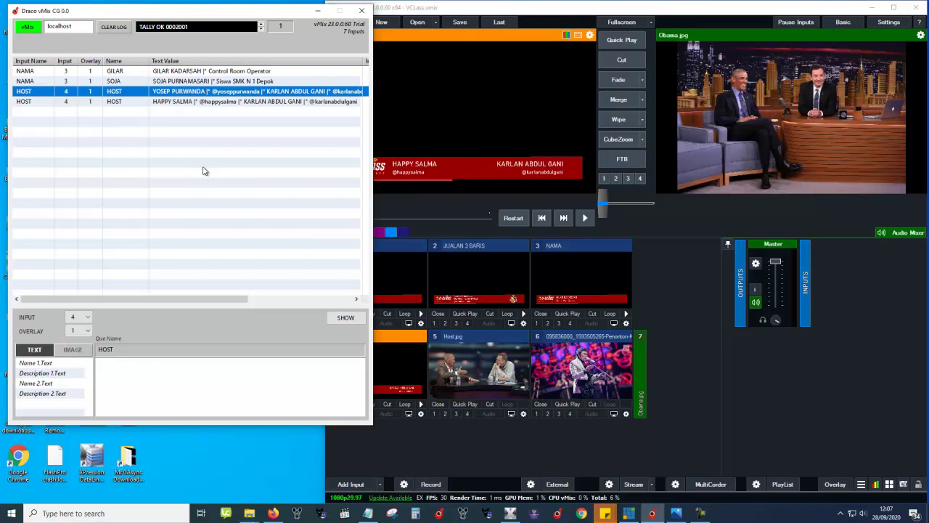
Step: Put the second NAMA lower third on air, then take it off again
click(205, 103)
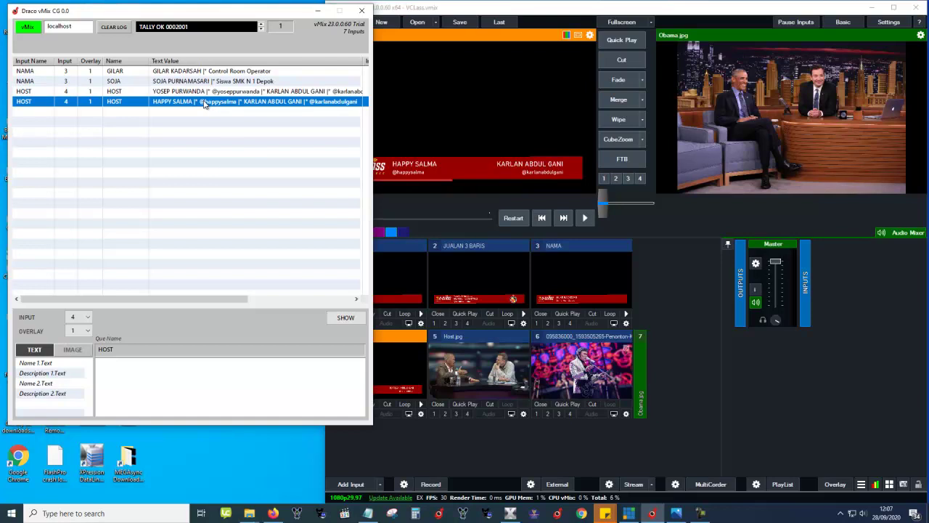
click(137, 85)
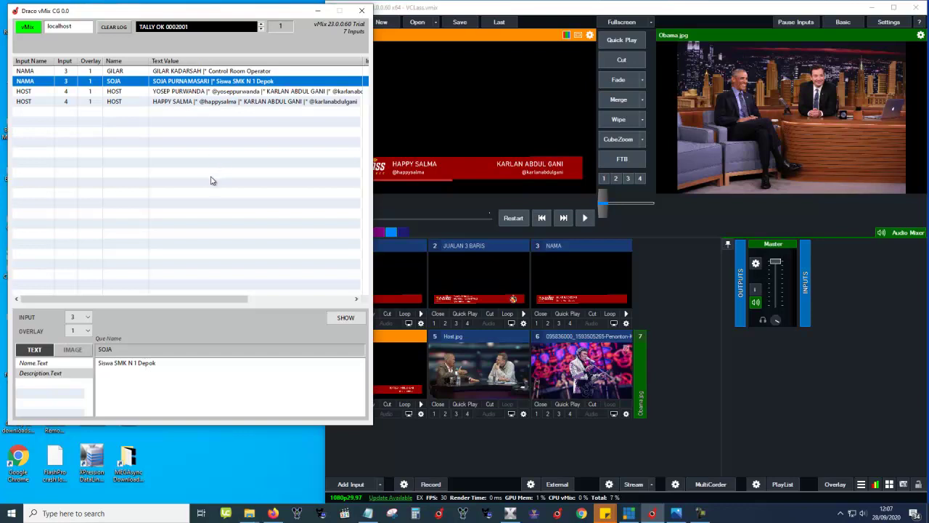
click(346, 318)
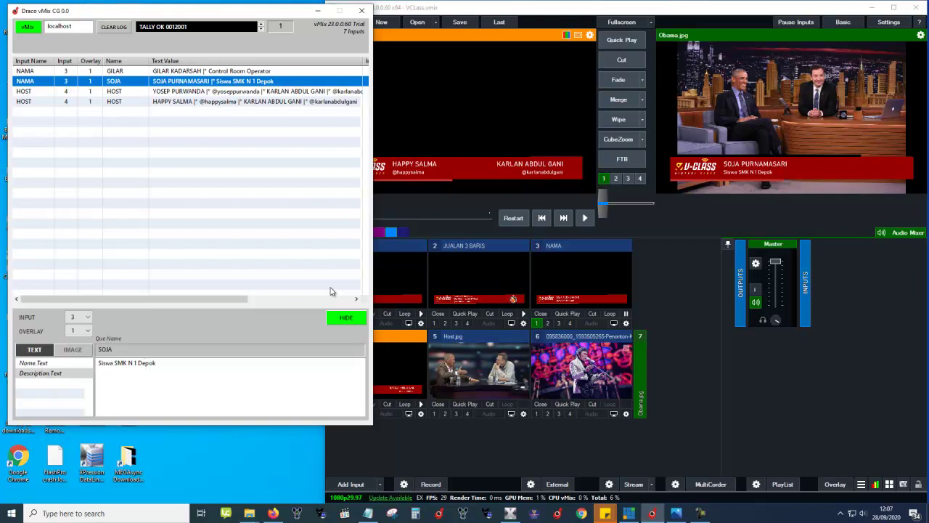
click(191, 91)
click(189, 102)
click(349, 321)
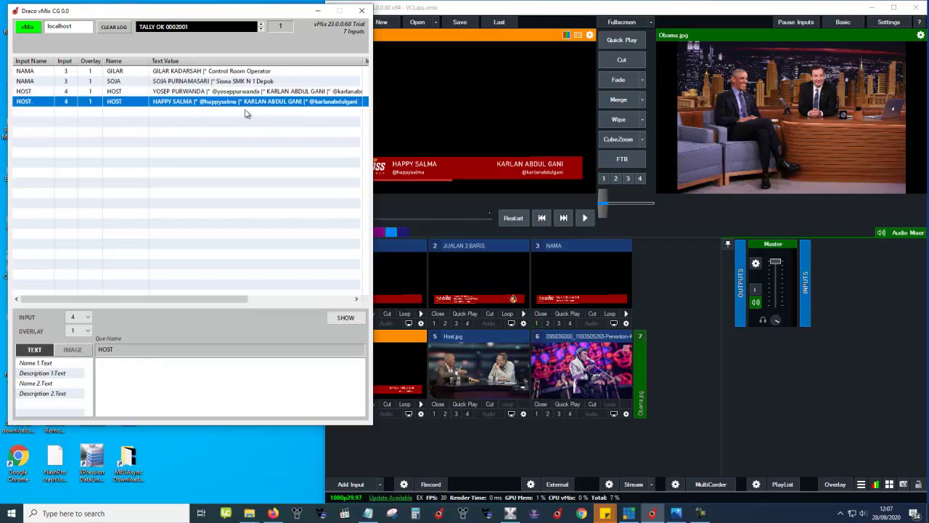
Step: Show and hide the second HOST lower third, select the empty row, and bring vMix forward
click(344, 317)
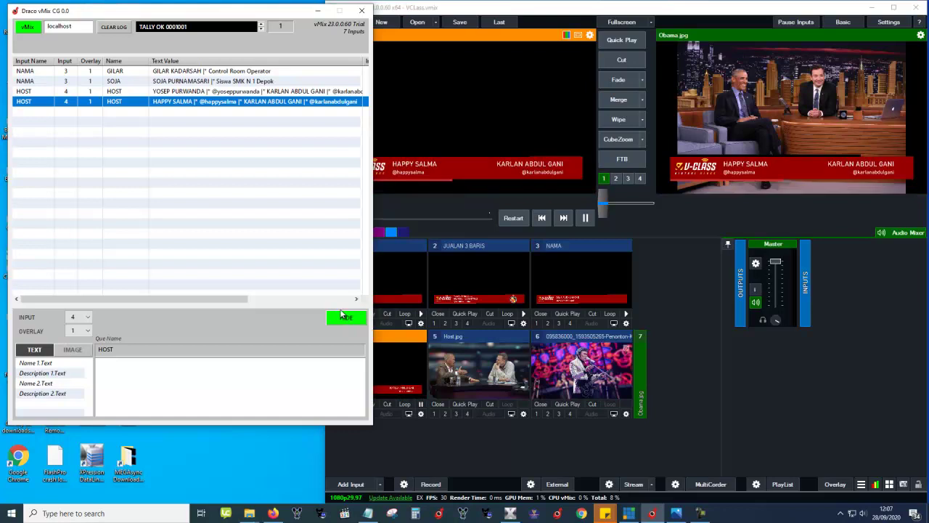
click(343, 315)
click(181, 116)
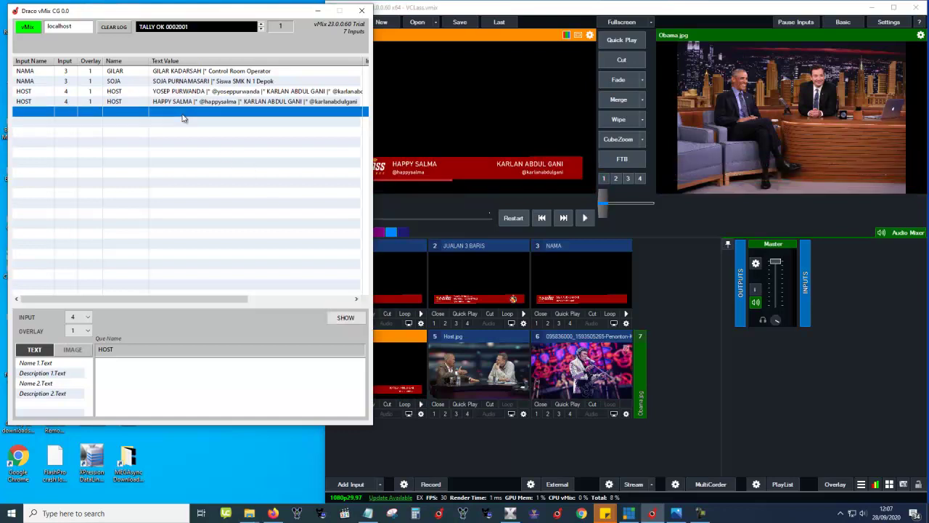
click(656, 275)
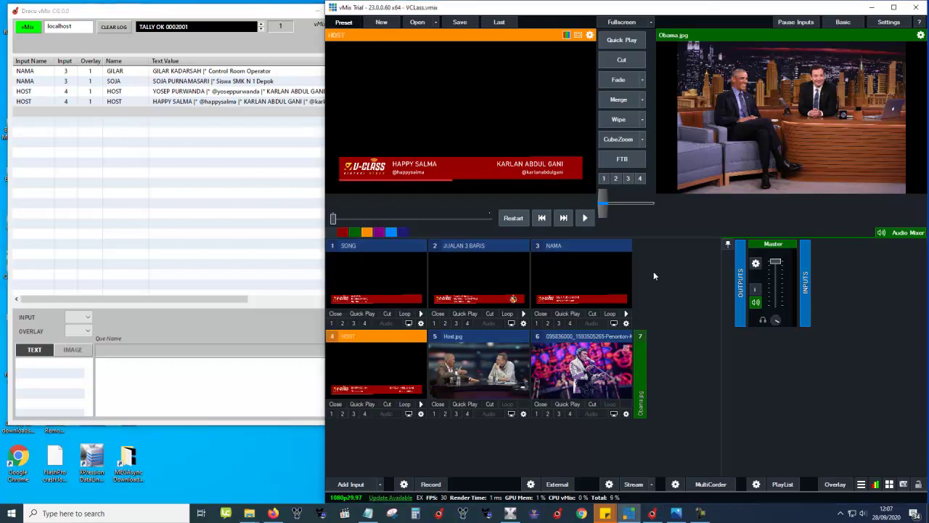
Step: Add the GT template 'Title 28- Scripture and Verse Blue' from Title/XAML as vMix input 8
click(380, 487)
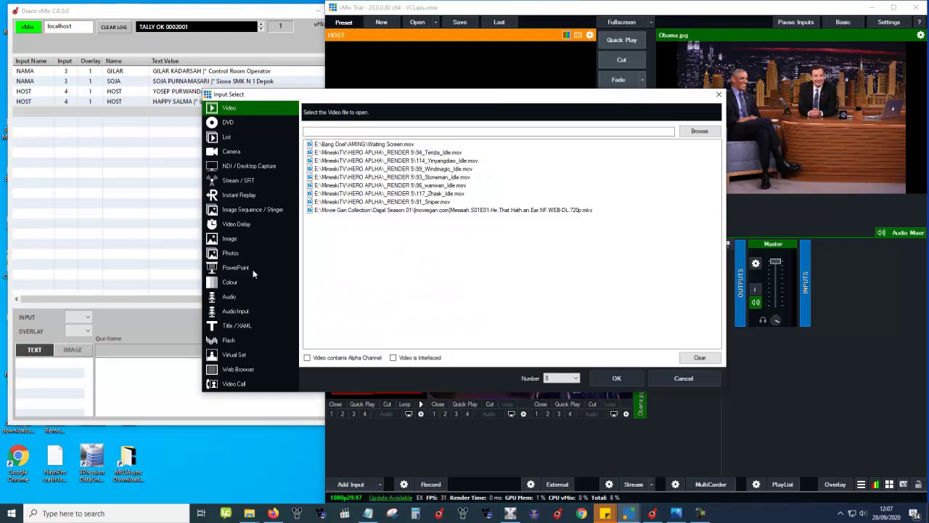
click(242, 325)
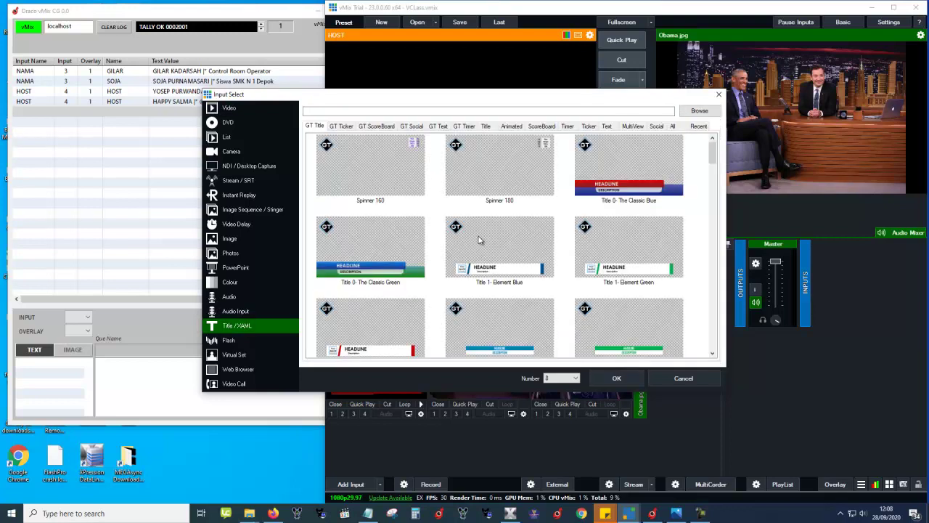
scroll(498, 325, down, 3)
scroll(498, 325, down, 2)
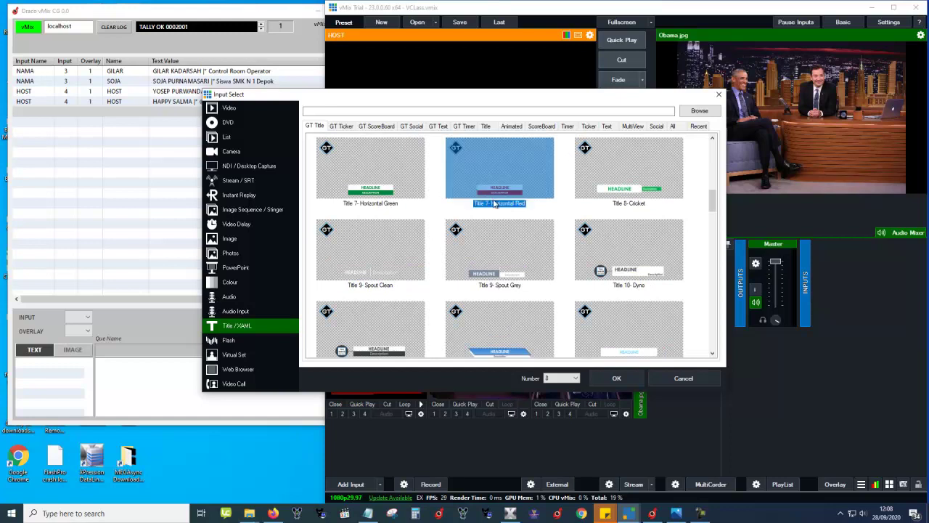
scroll(503, 247, down, 2)
scroll(502, 246, down, 2)
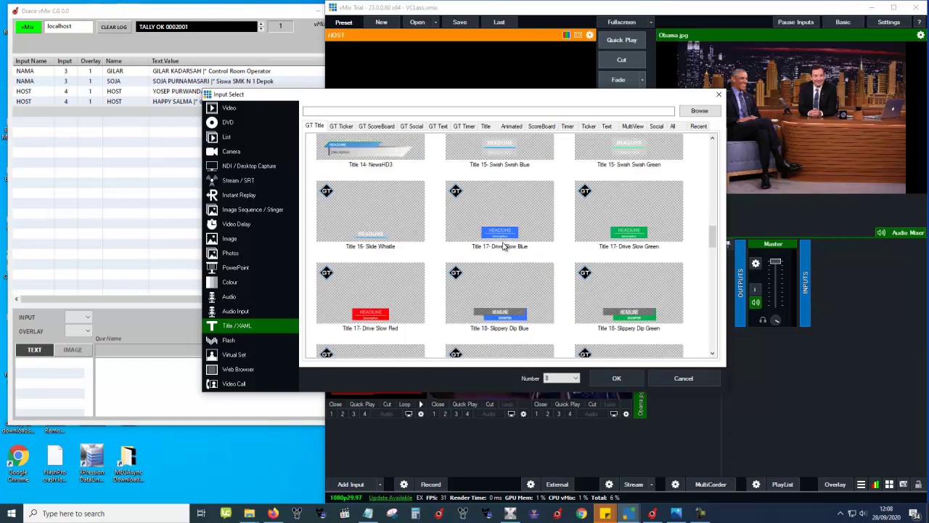
scroll(503, 247, down, 2)
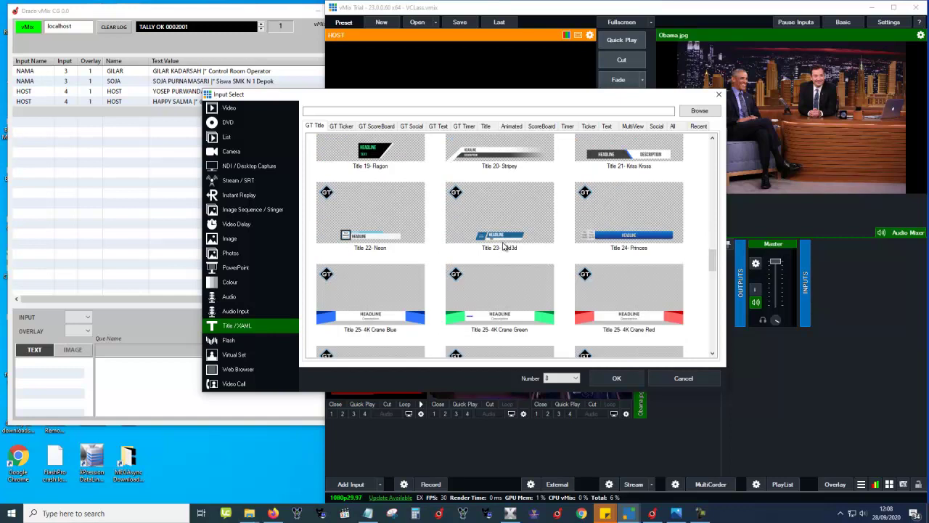
scroll(503, 246, down, 2)
scroll(503, 247, down, 2)
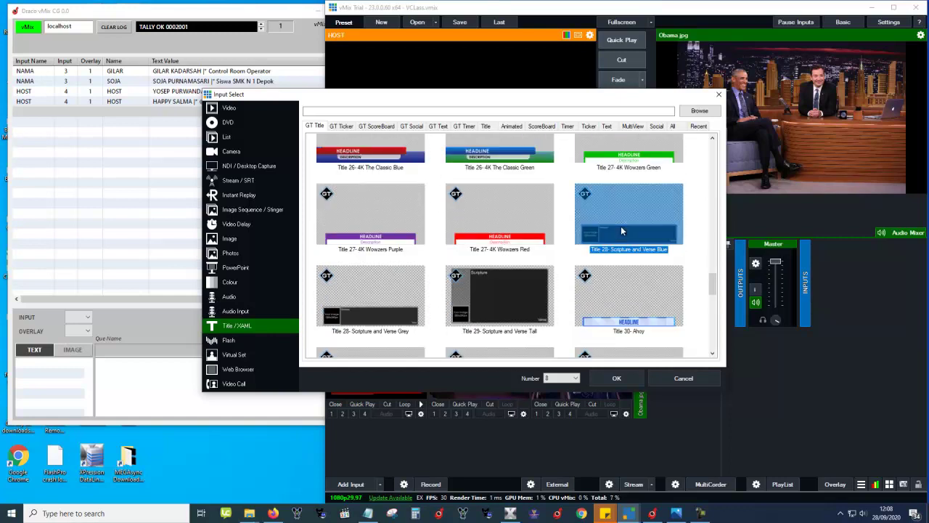
click(615, 378)
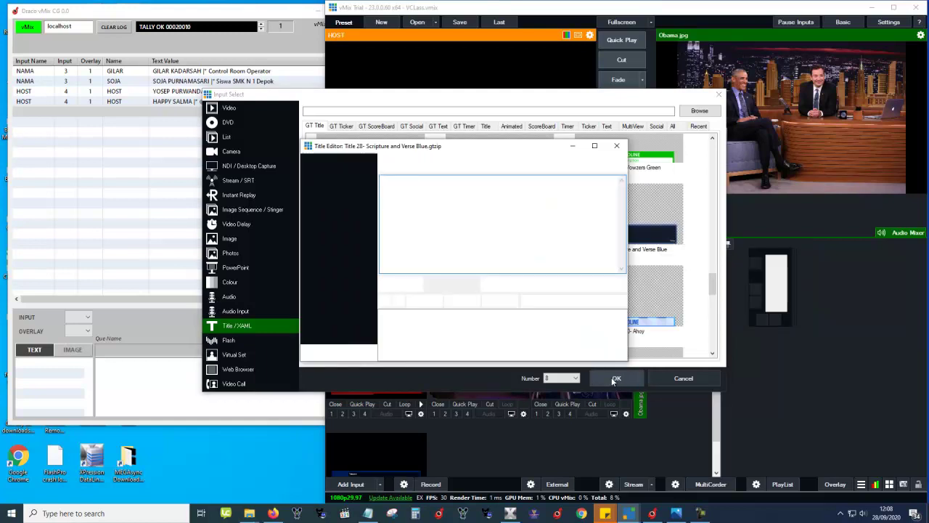
Step: Preview input 8 and rename it from 'Title 28- Scripture and Verse Blue' to TRIAL
click(616, 145)
click(386, 439)
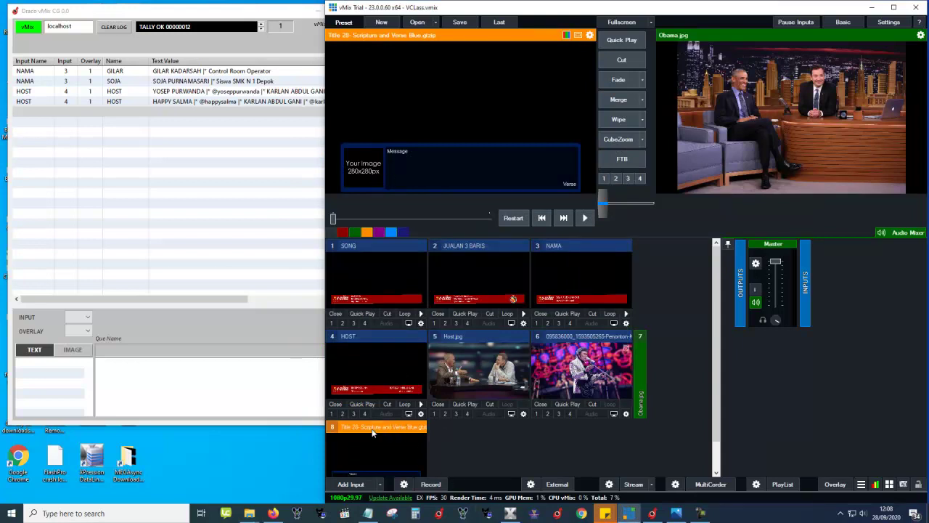
scroll(459, 432, down, 1)
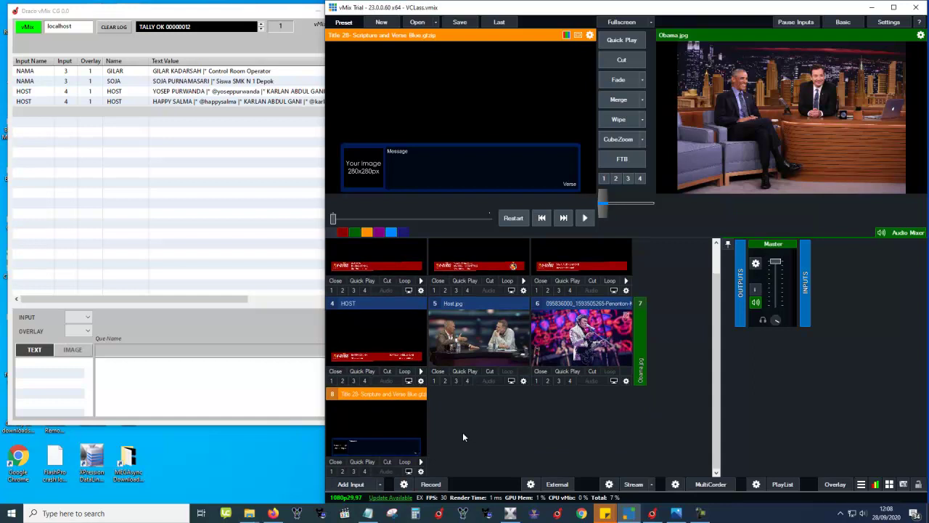
click(420, 471)
drag(429, 127, 224, 122)
text(TRIAL)
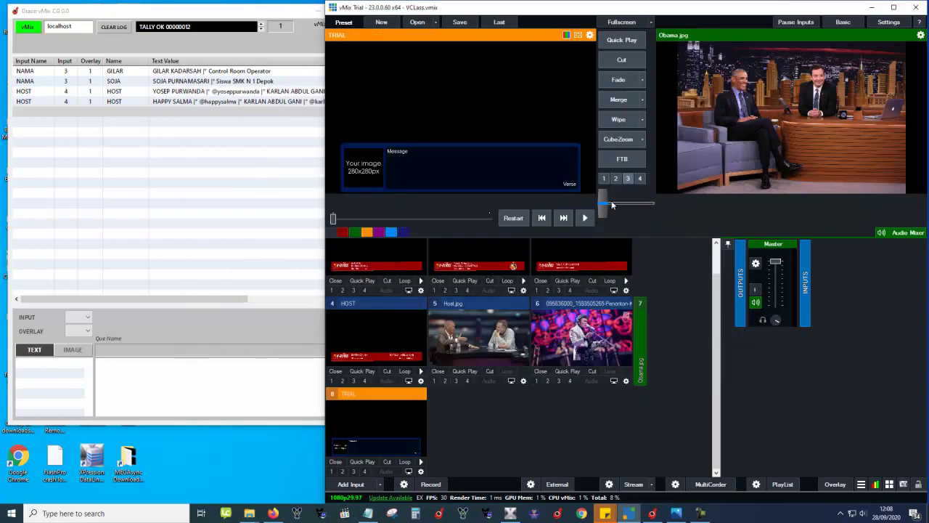
click(723, 94)
Step: Bind the new TRIAL entry to vMix input 8 from the INPUT dropdown
click(24, 28)
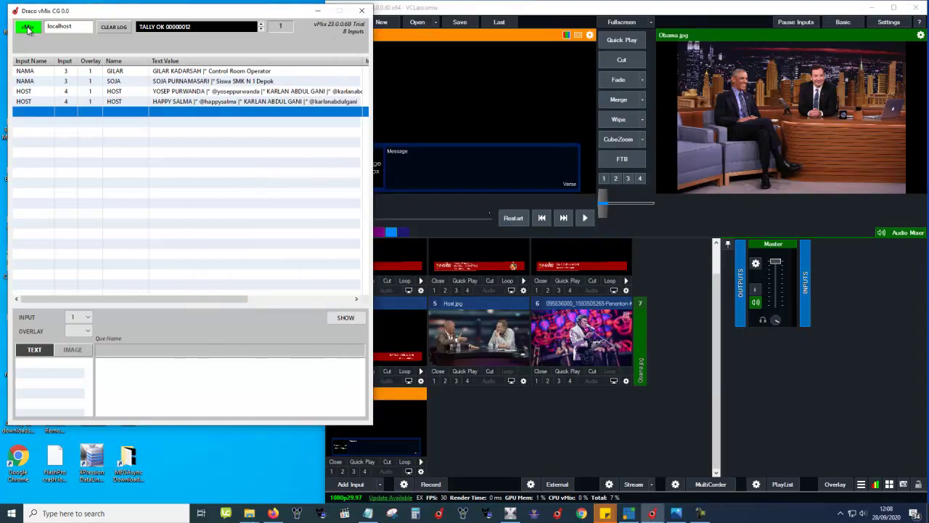
click(87, 318)
click(80, 317)
click(78, 317)
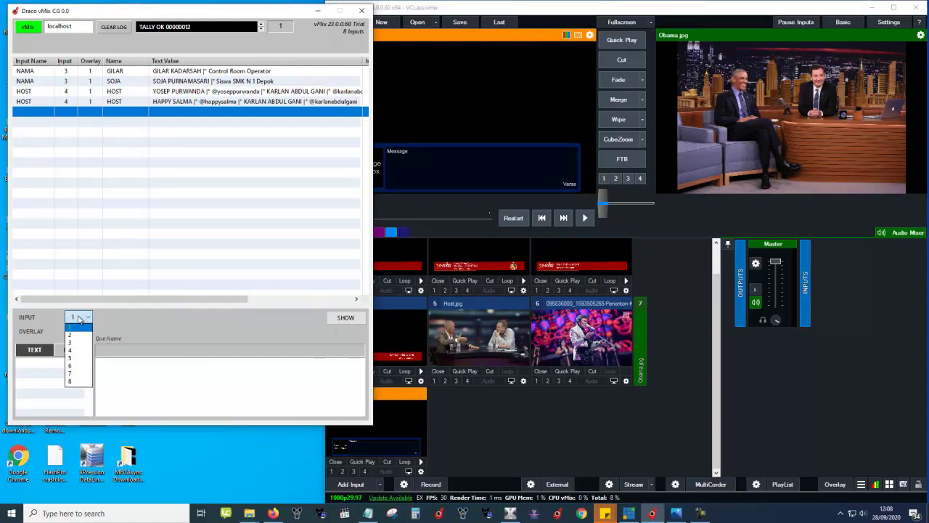
click(72, 383)
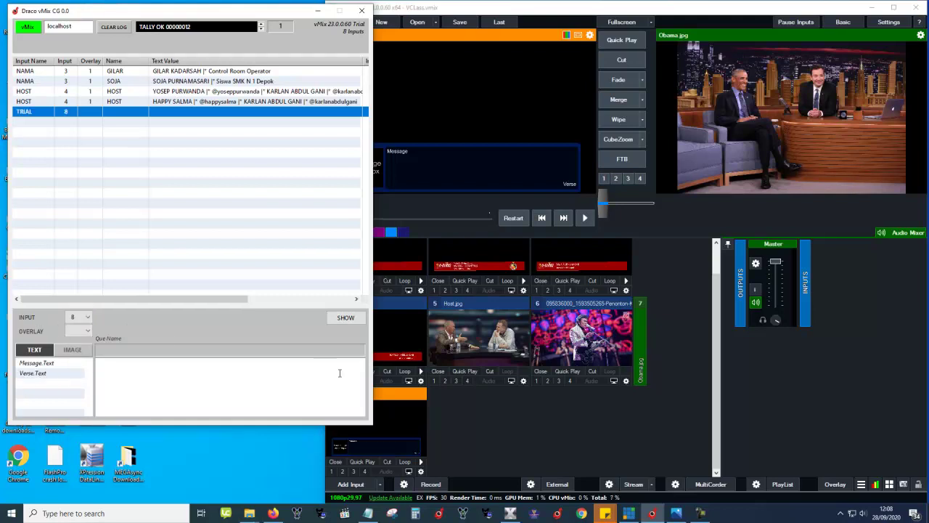
click(479, 427)
click(74, 320)
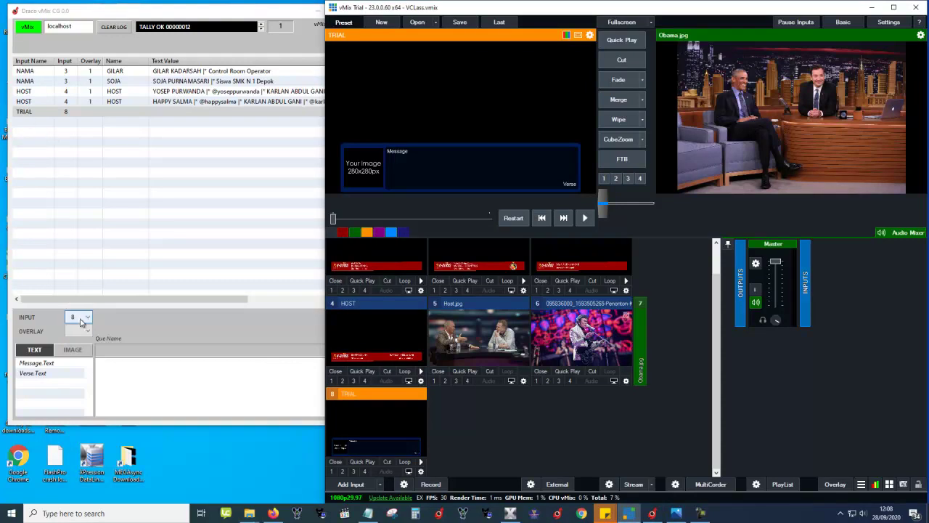
Step: Set the TRIAL cue's overlay channel to 2, after briefly trying 4 and 1
click(22, 115)
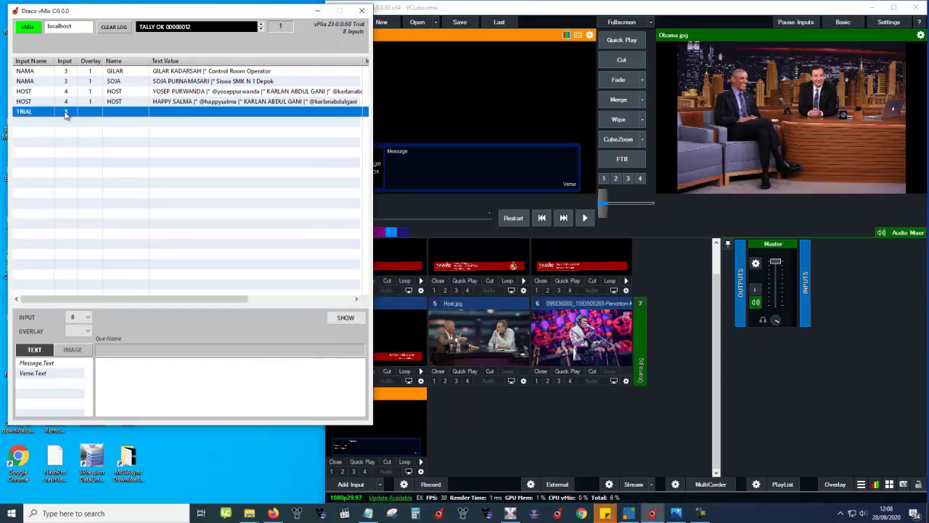
click(83, 331)
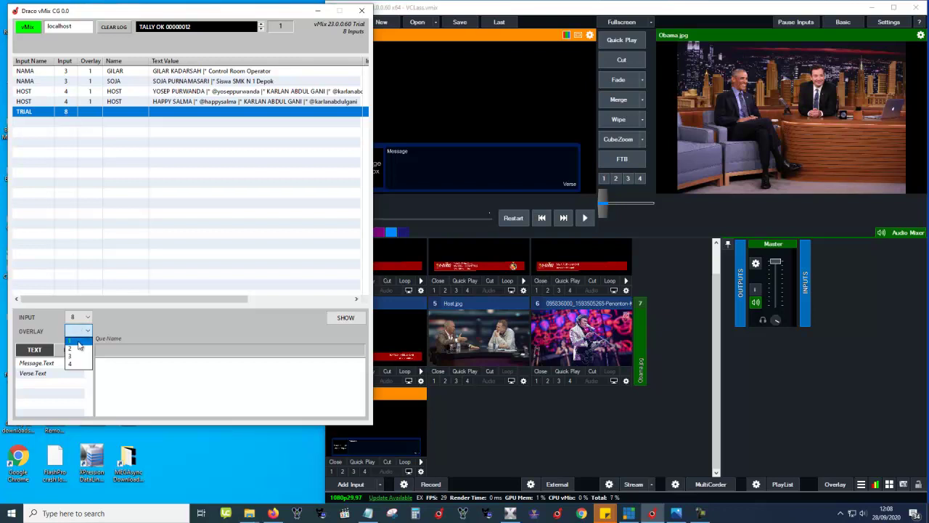
click(79, 341)
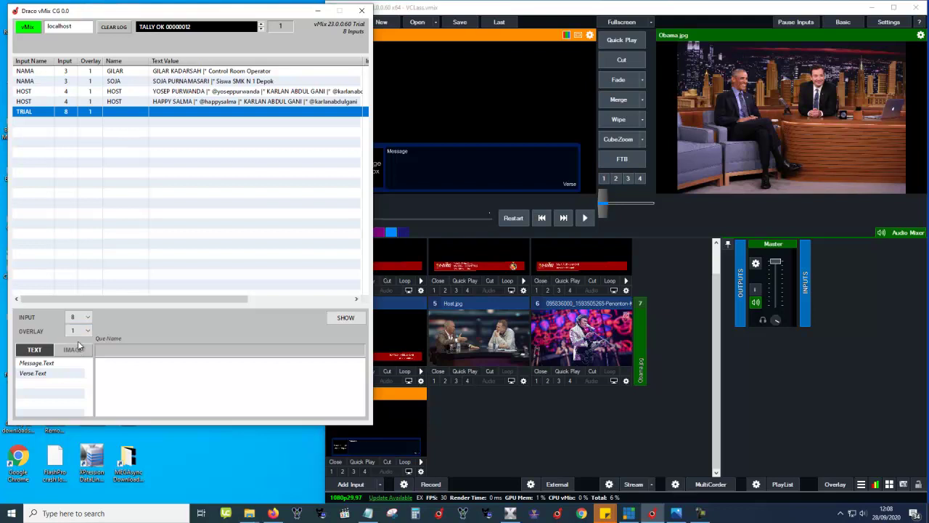
click(84, 331)
click(78, 349)
click(81, 330)
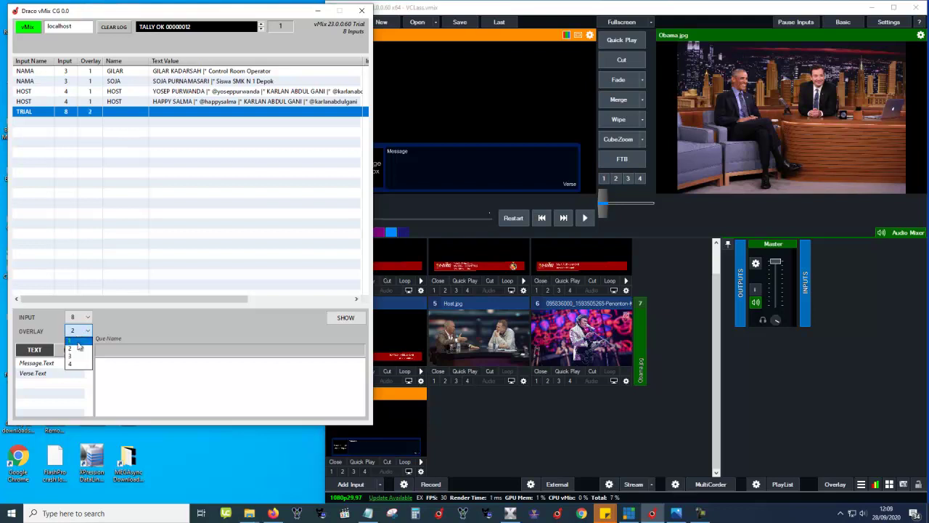
click(77, 363)
click(78, 331)
click(78, 341)
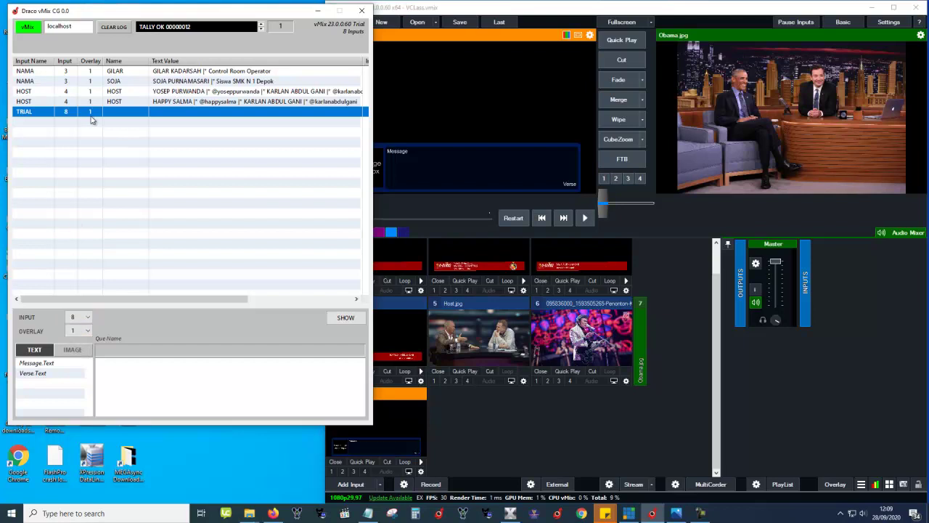
click(81, 331)
click(71, 350)
click(44, 364)
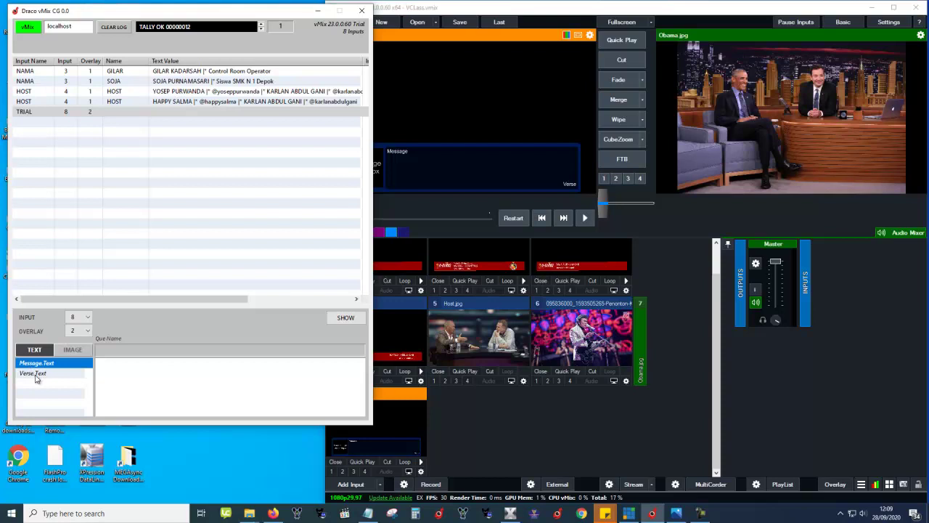
click(395, 400)
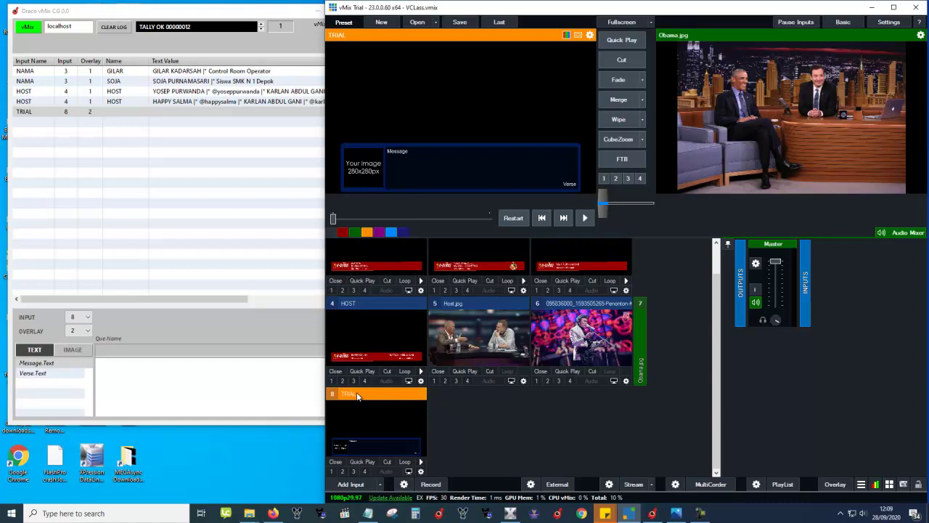
Step: Enter 'WHAT IS THE MESSAGE' in the TRIAL entry's Message.Text field
click(129, 369)
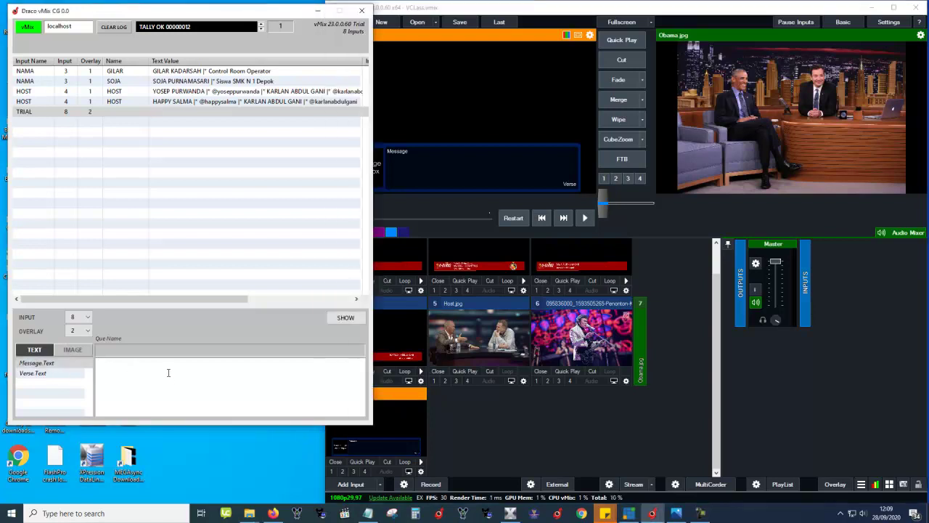
text(WAHT)
key(BackSpace)
key(BackSpace)
key(BackSpace)
text(HAT IS THE MESSAGE)
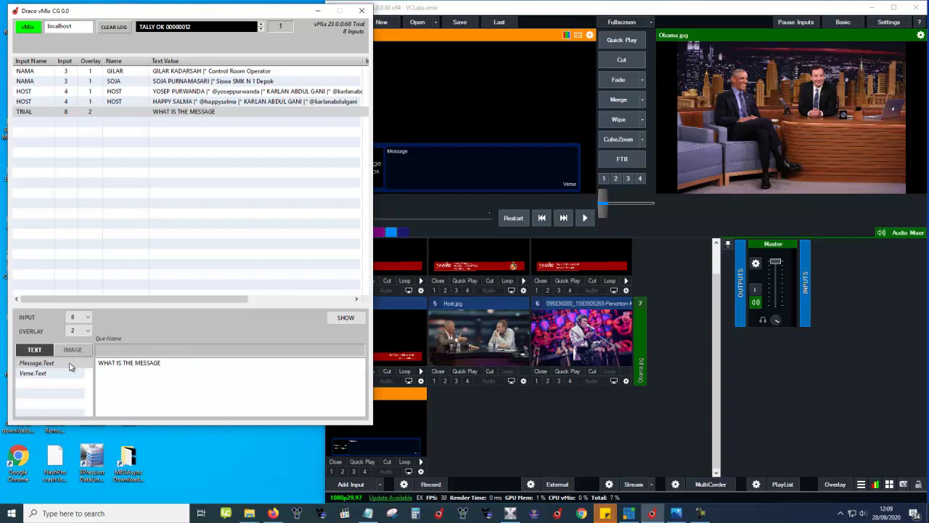
Step: Enter 'THIS IS THE MESSAGE' in the Verse.Text field
click(43, 362)
click(122, 365)
text(THIS IS THE MESSAGE)
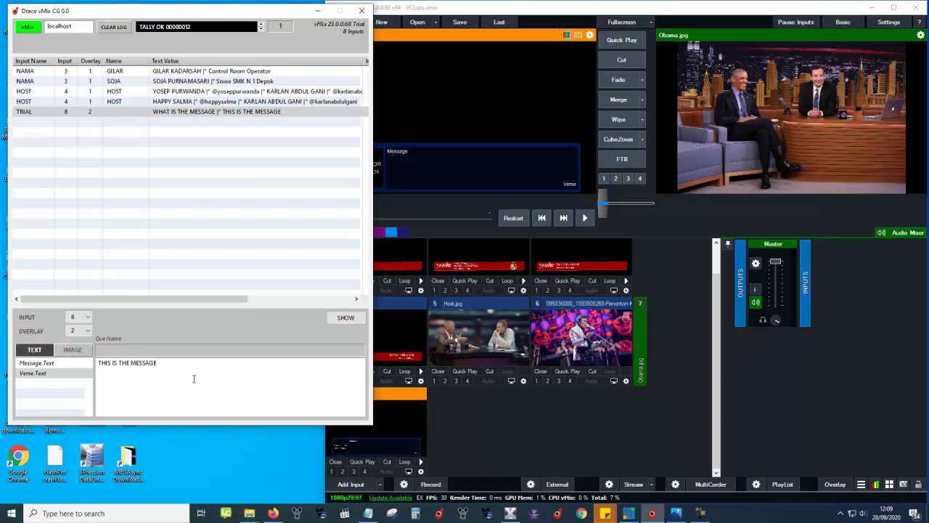
click(33, 372)
Step: Inspect the IMAGE tab's Image1.Source field, then check the title in vMix
click(72, 349)
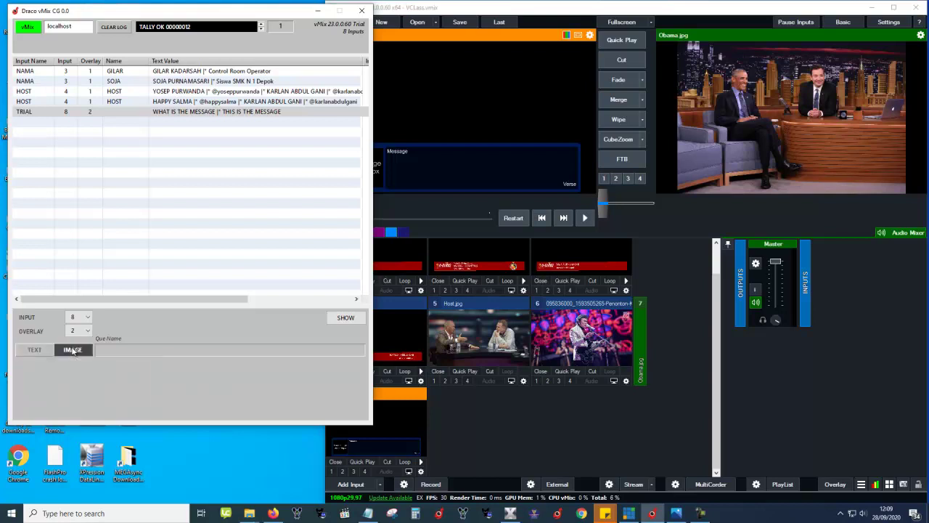
click(45, 365)
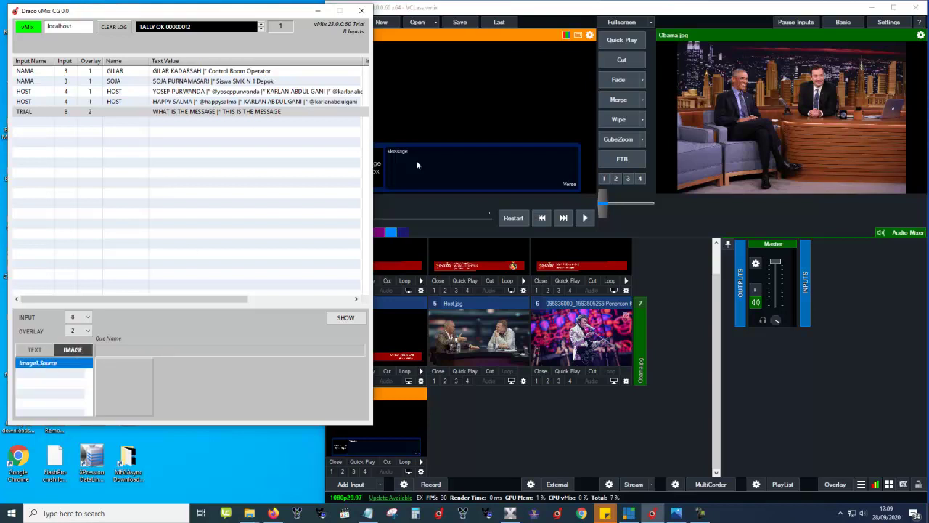
click(417, 164)
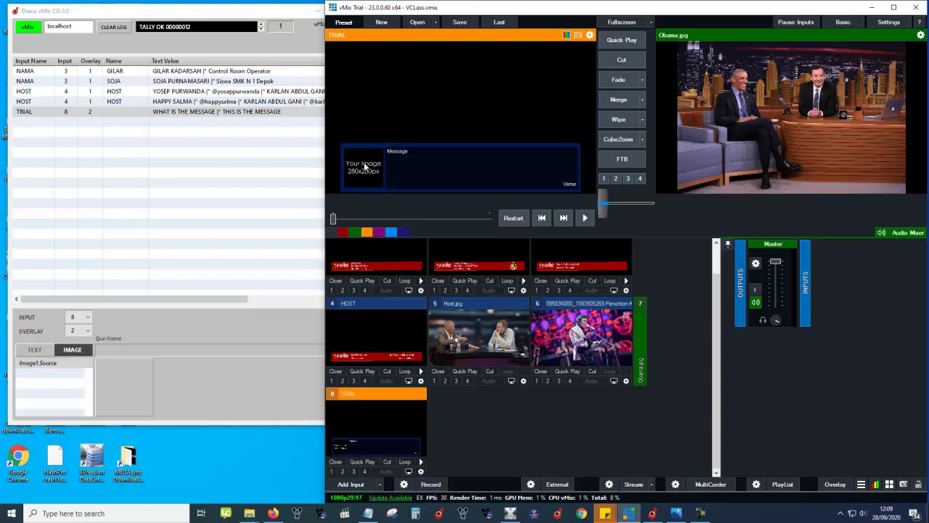
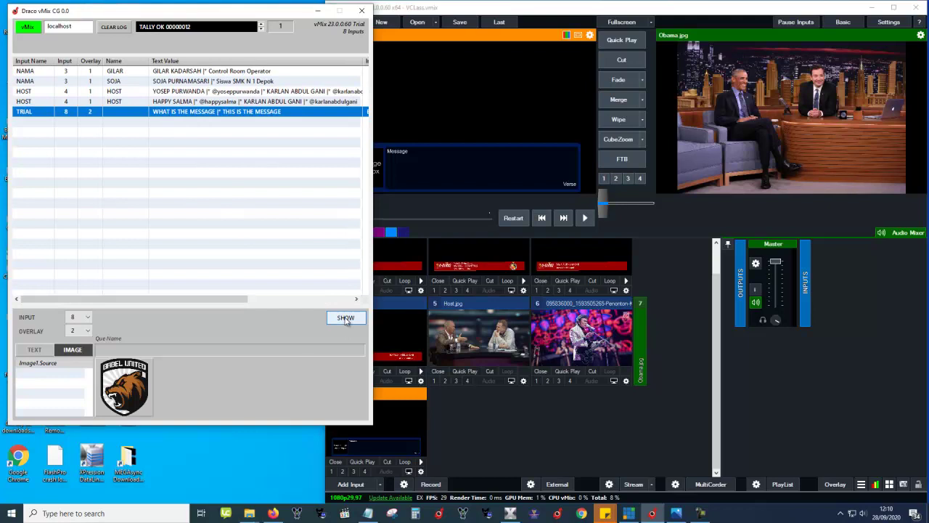
Step: Briefly air the TRIAL overlay, then copy the TRIAL entry
click(346, 318)
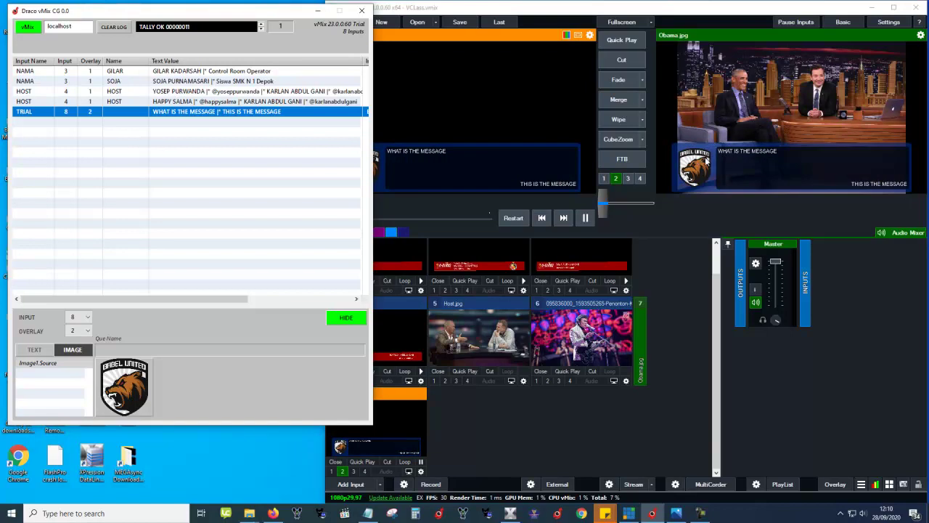
click(333, 325)
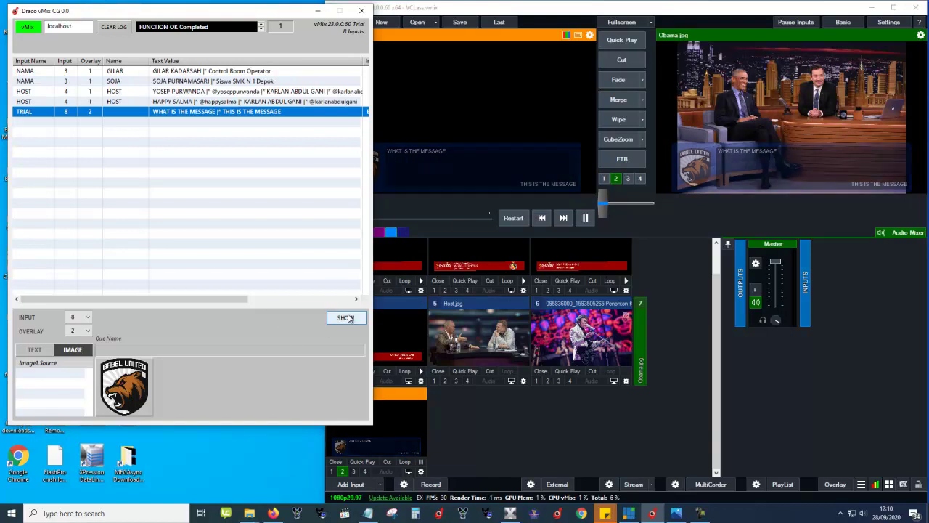
right_click(163, 114)
click(203, 144)
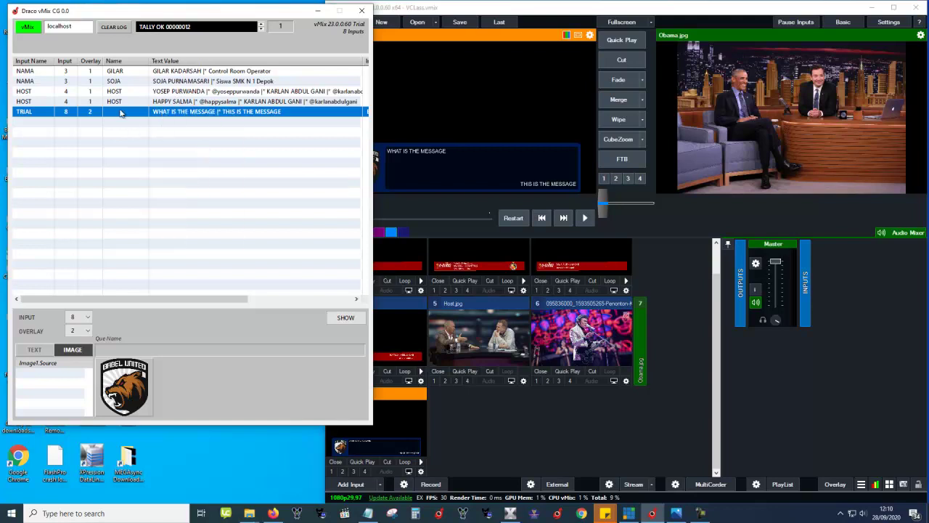
Step: Paste the TRIAL copy into the empty row and clear its logo image
click(114, 121)
right_click(113, 122)
click(134, 164)
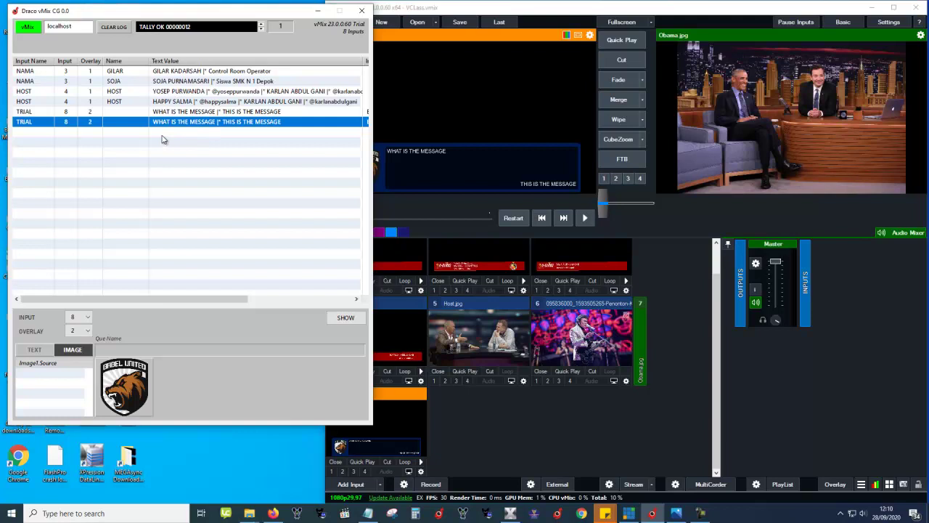
click(114, 380)
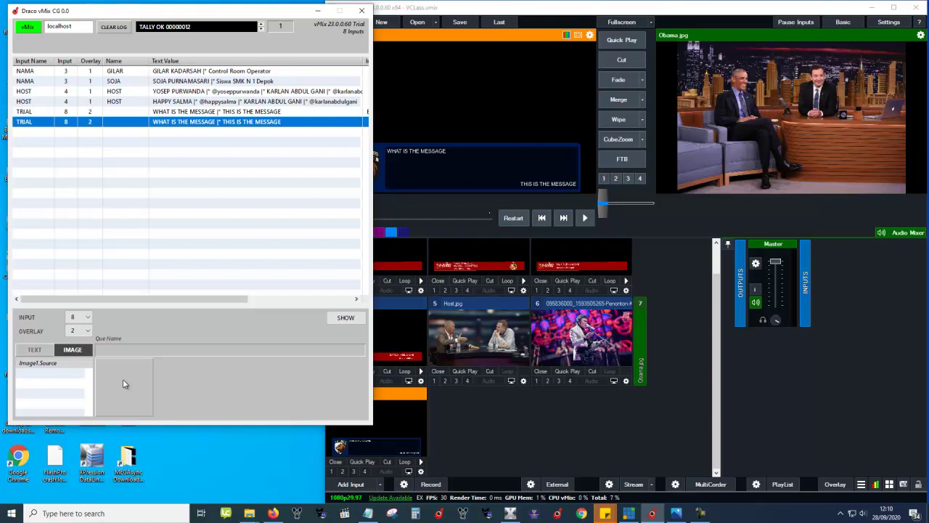
Step: Set the duplicate TRIAL entry's Image1.Source to Badak Lampung.png
click(122, 379)
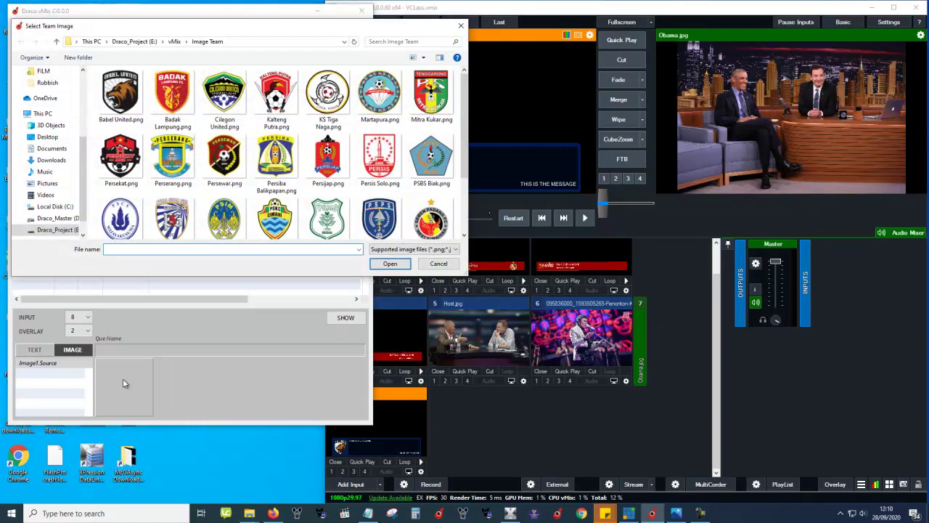
double_click(159, 96)
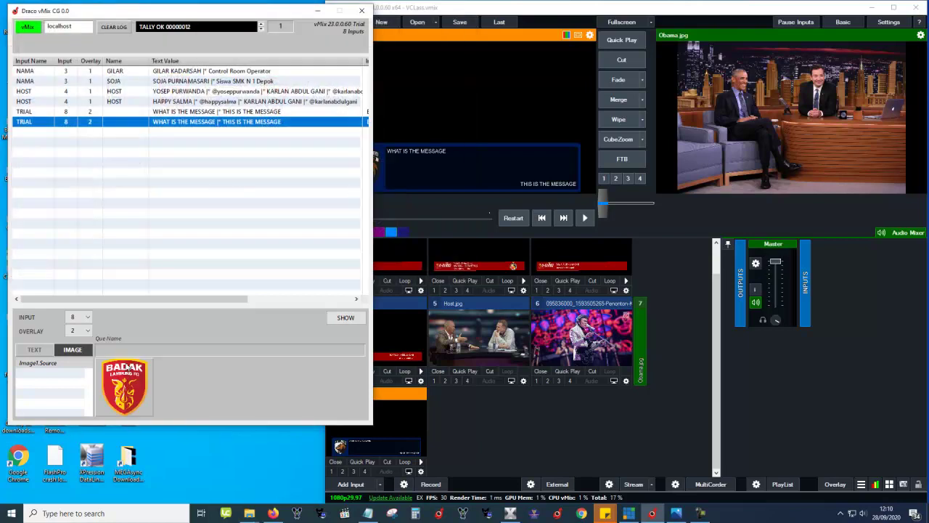
click(130, 376)
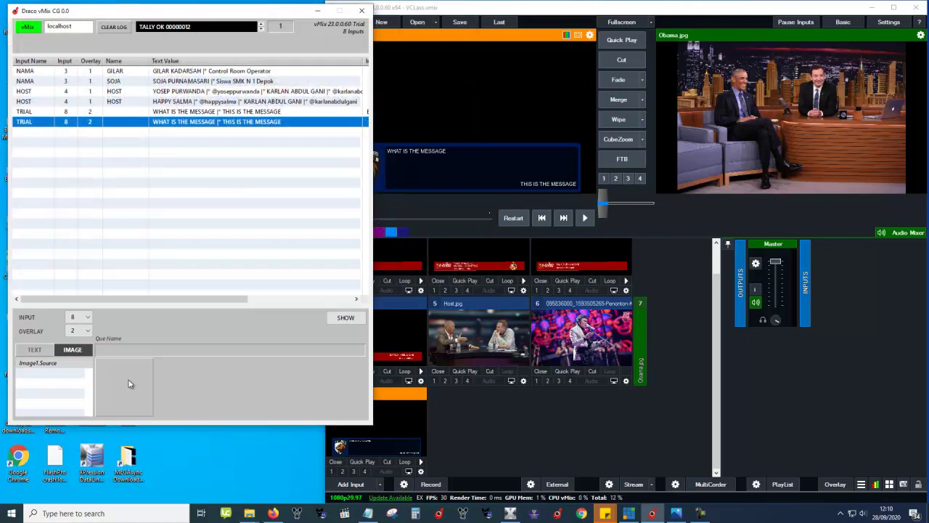
click(130, 384)
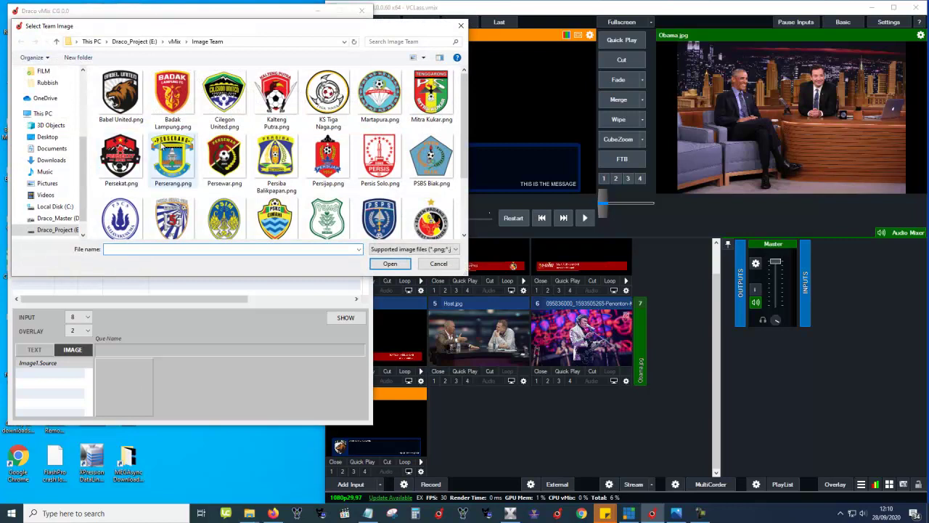
click(166, 96)
double_click(166, 96)
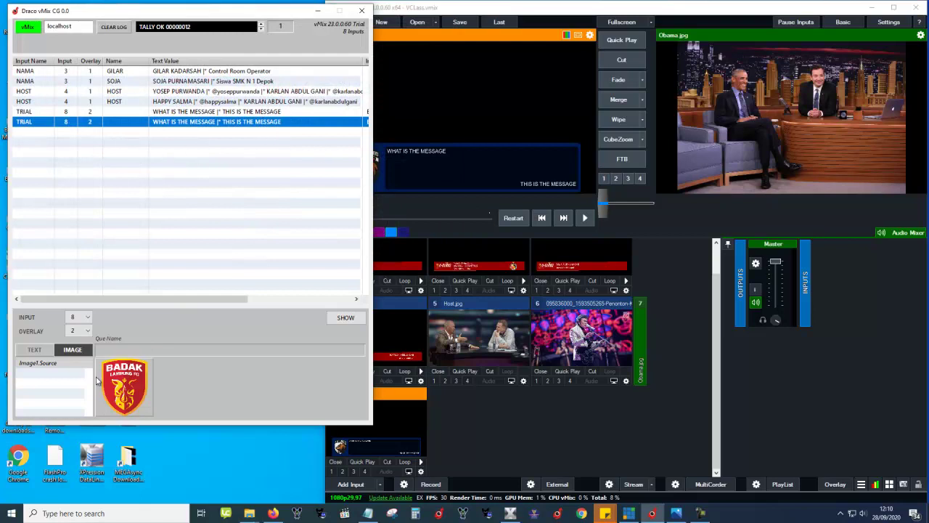
click(38, 351)
Step: Replace Message.Text and Verse.Text with scrambled test strings and air the entry
click(40, 363)
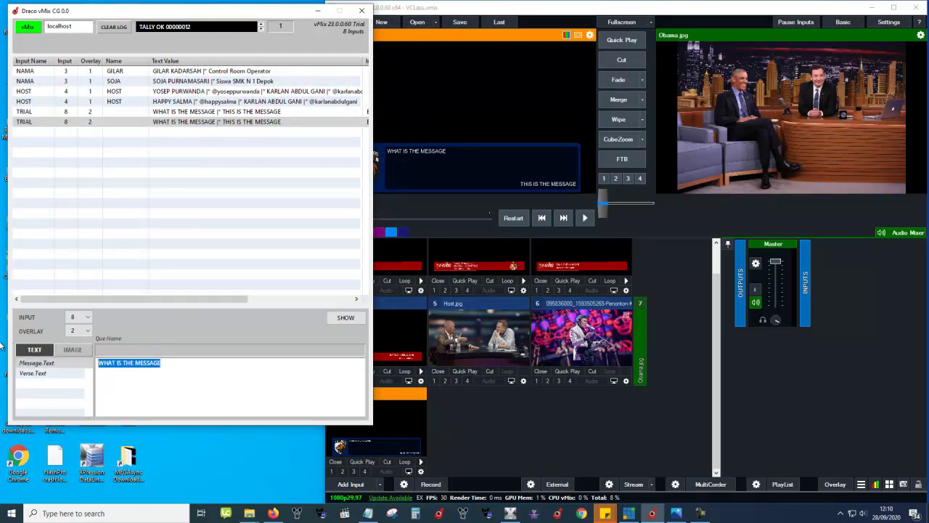
text(:LAJAKJSKJA:LKSJ:LKAS)
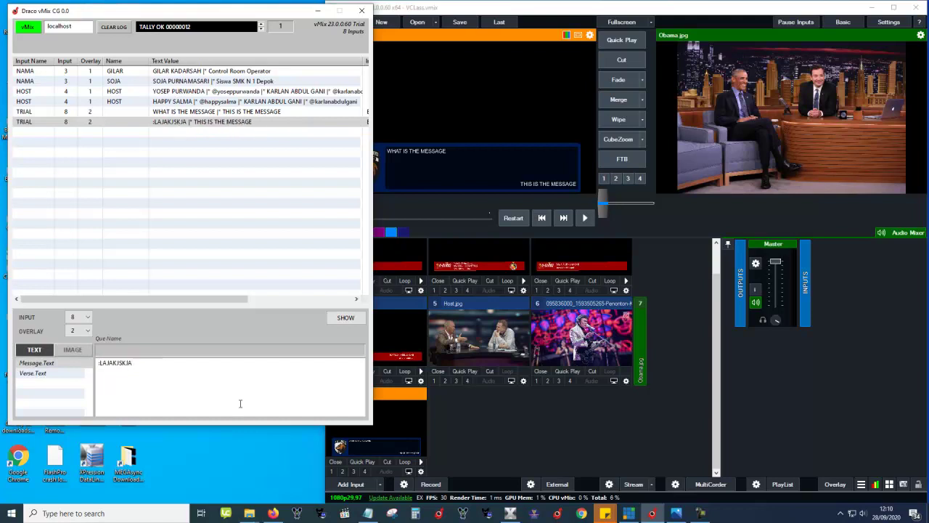
click(40, 373)
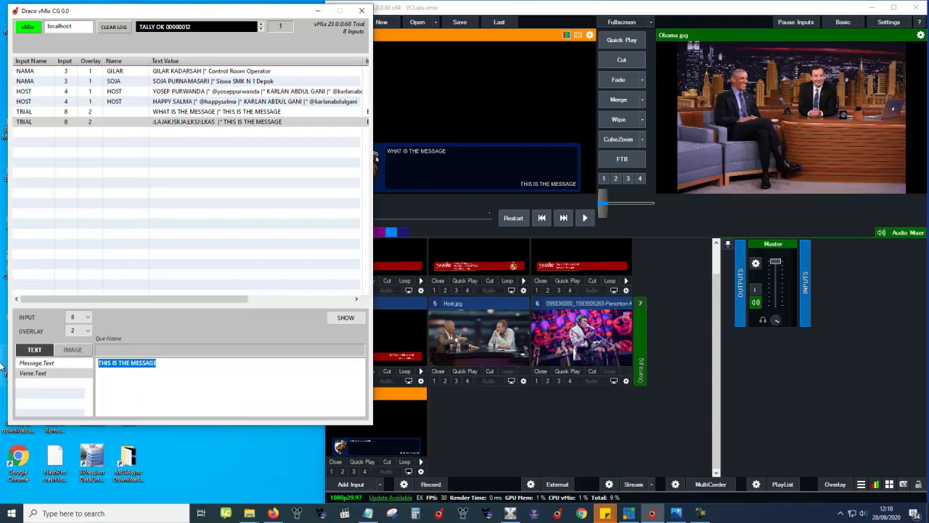
text(@!$#^%$^%$#&^$%&^%$^)
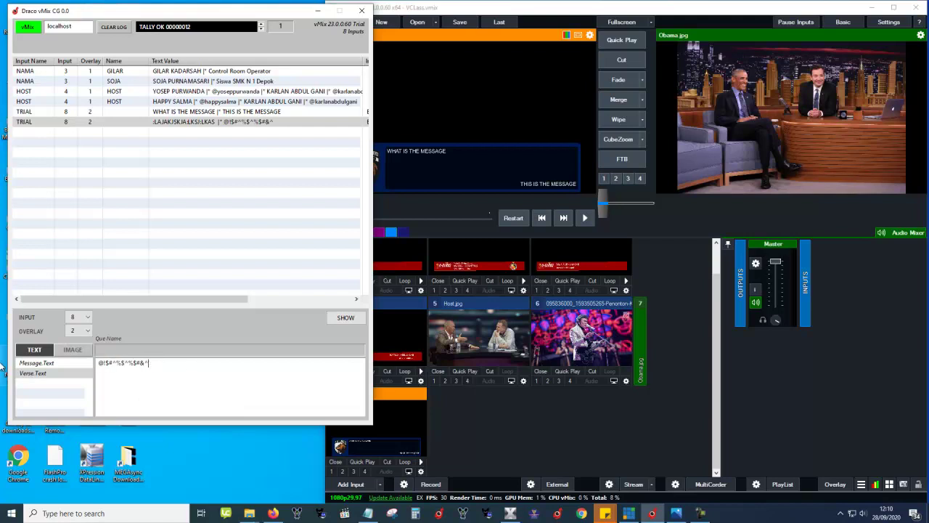
click(275, 122)
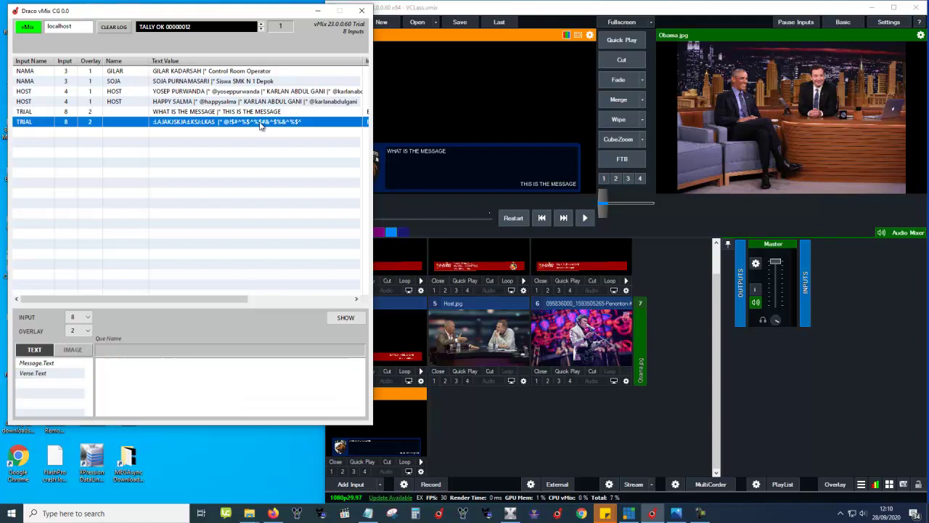
click(346, 318)
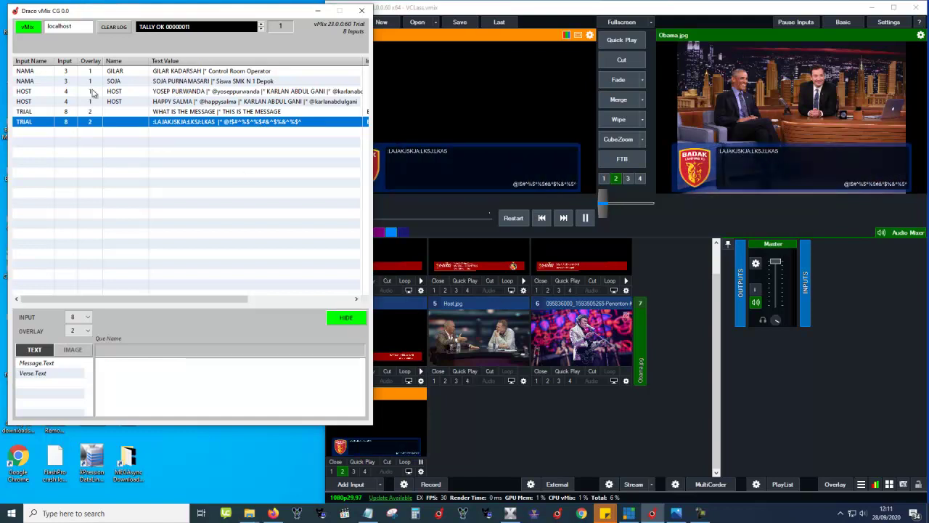
Step: Take the overlay off air and paste a copy of the edited TRIAL entry as a new row
click(350, 321)
right_click(168, 123)
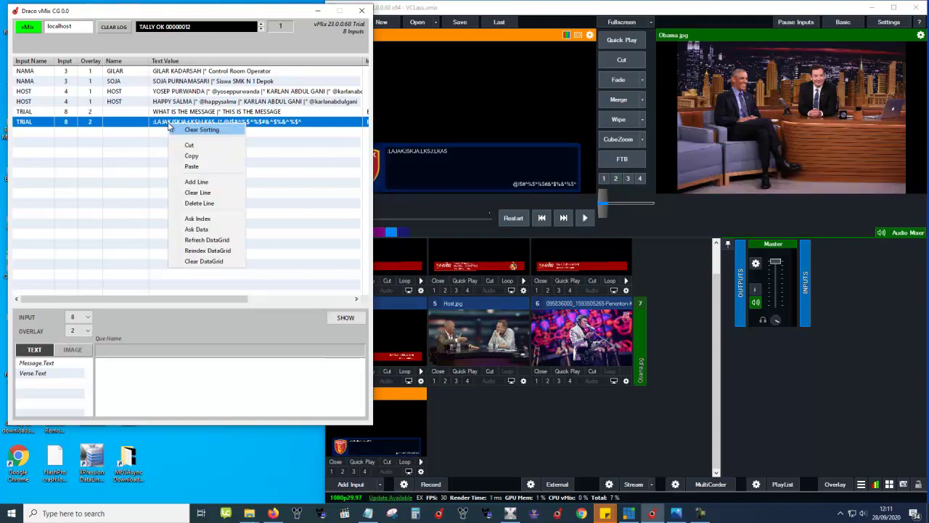
click(190, 156)
right_click(176, 129)
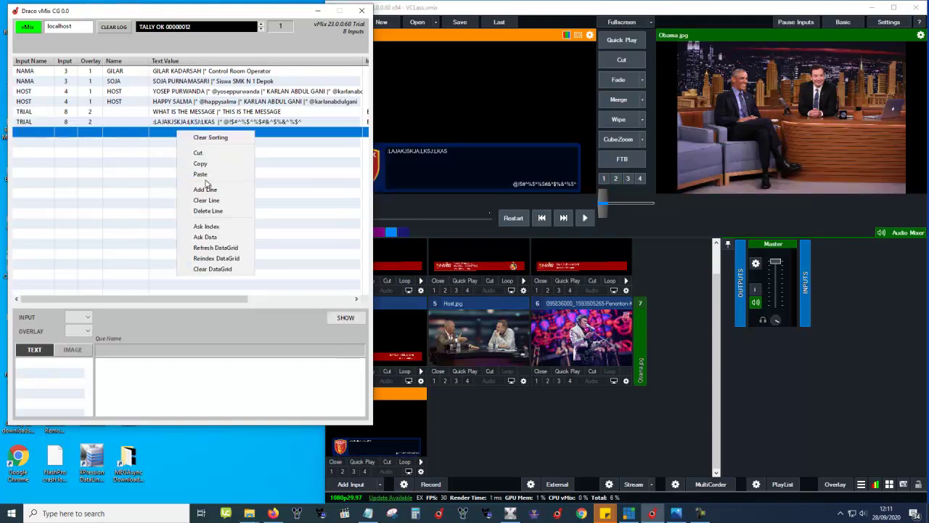
click(197, 172)
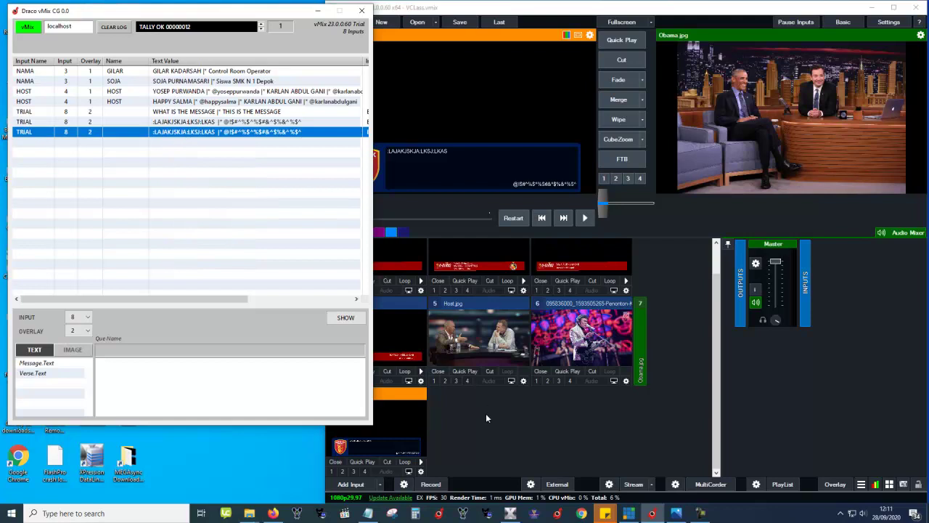
Step: Test the newest and second TRIAL entries on and off air, then select the third
click(442, 411)
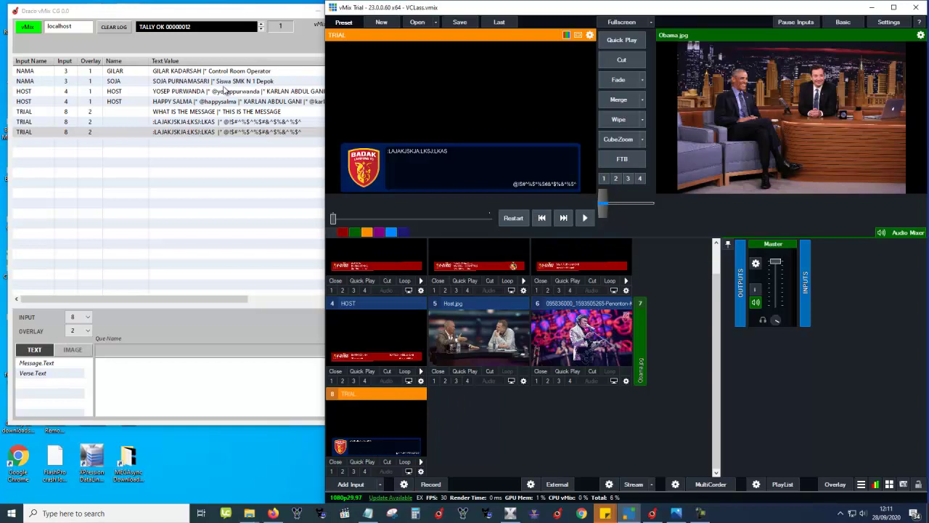
click(97, 134)
click(347, 318)
click(340, 320)
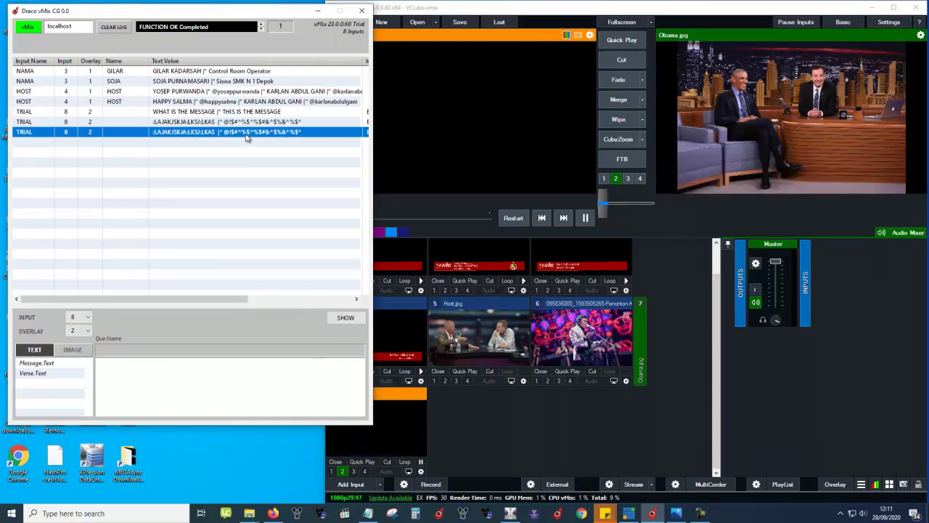
click(242, 122)
click(344, 323)
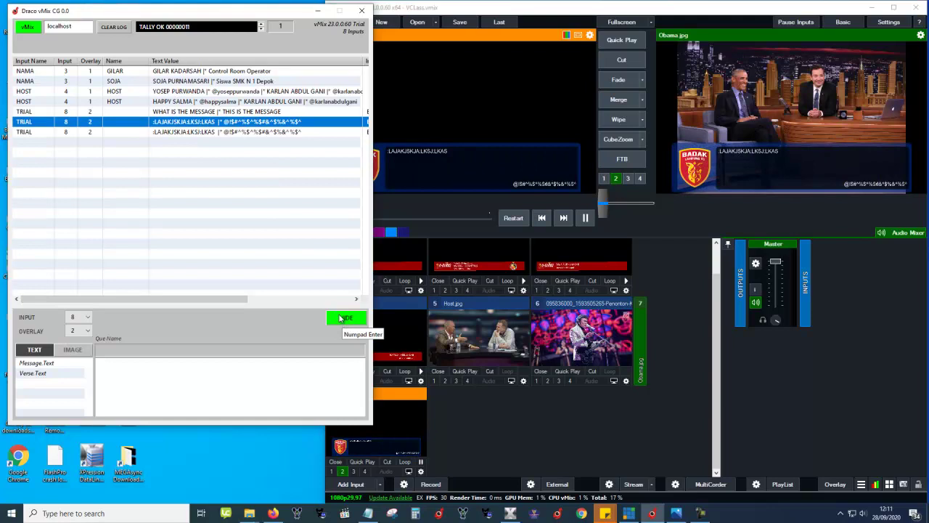
click(340, 318)
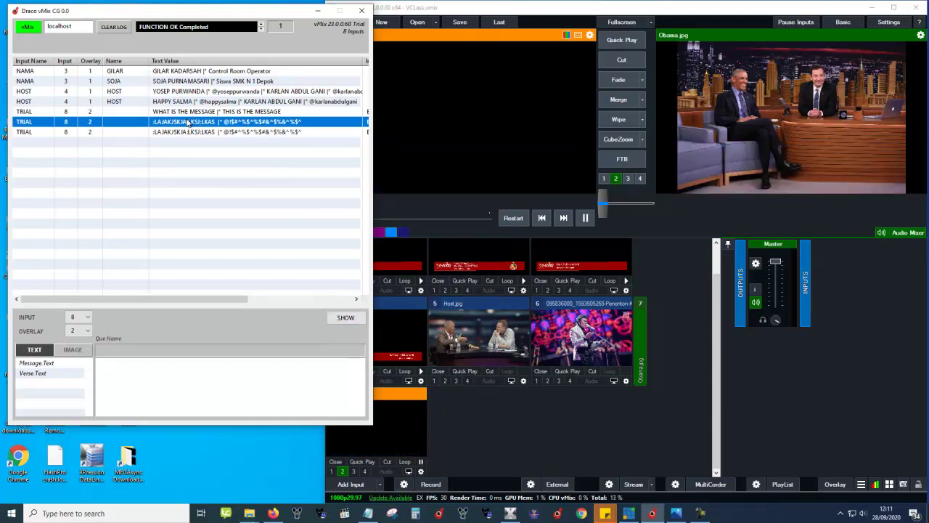
click(189, 131)
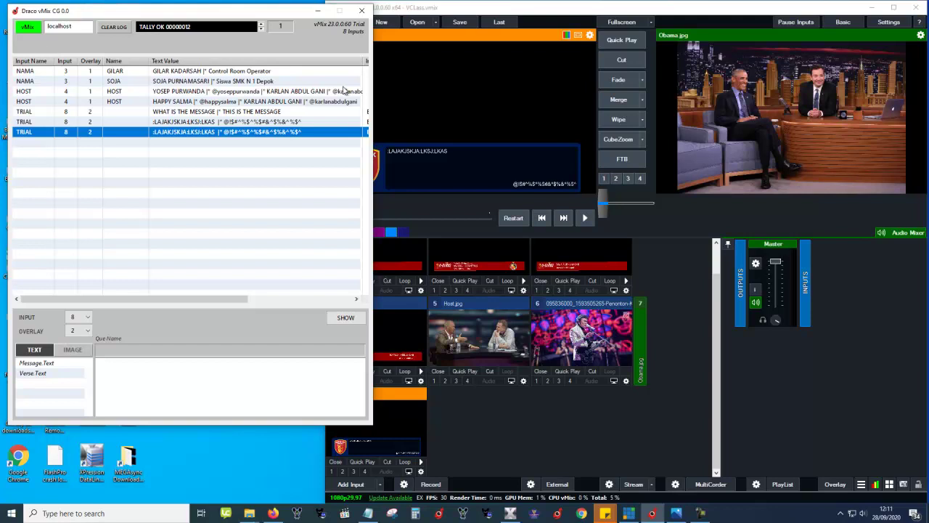
Step: Disconnect, change the vMix host address to localhost, and reconnect
click(27, 27)
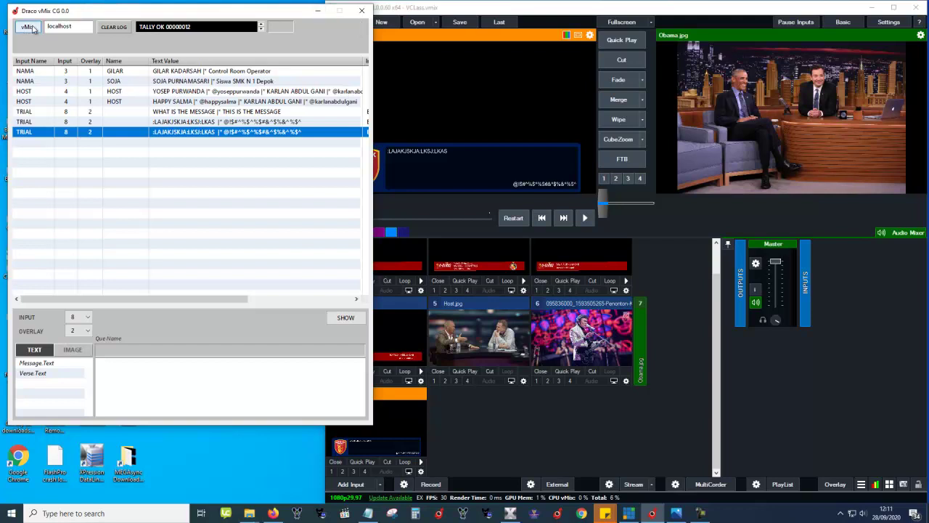
key(Tab)
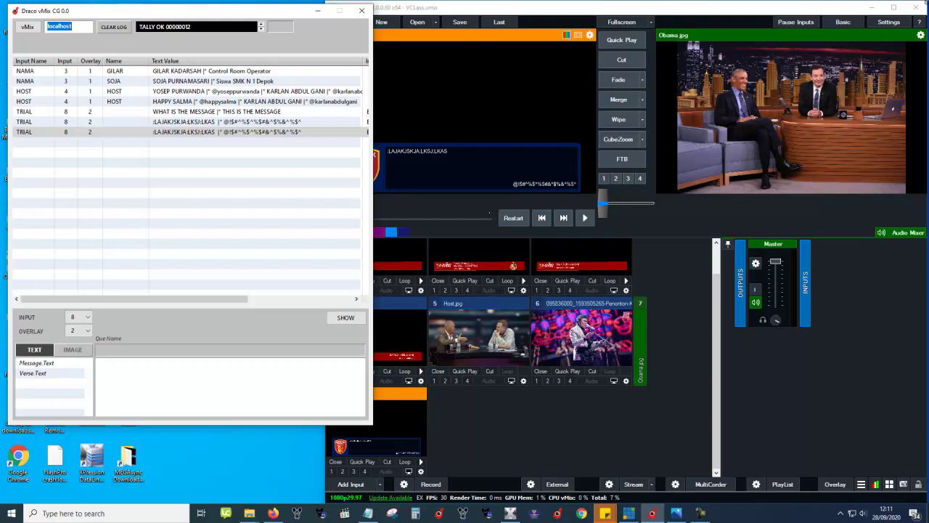
text(192.168.1.155)
double_click(82, 25)
text(lo)
click(26, 28)
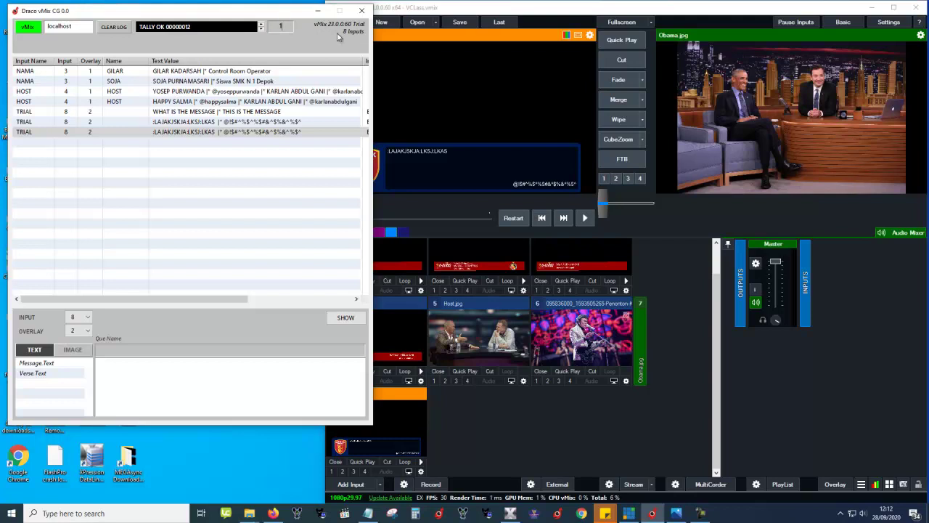
Step: Set the selected entry's input number to 8
click(439, 392)
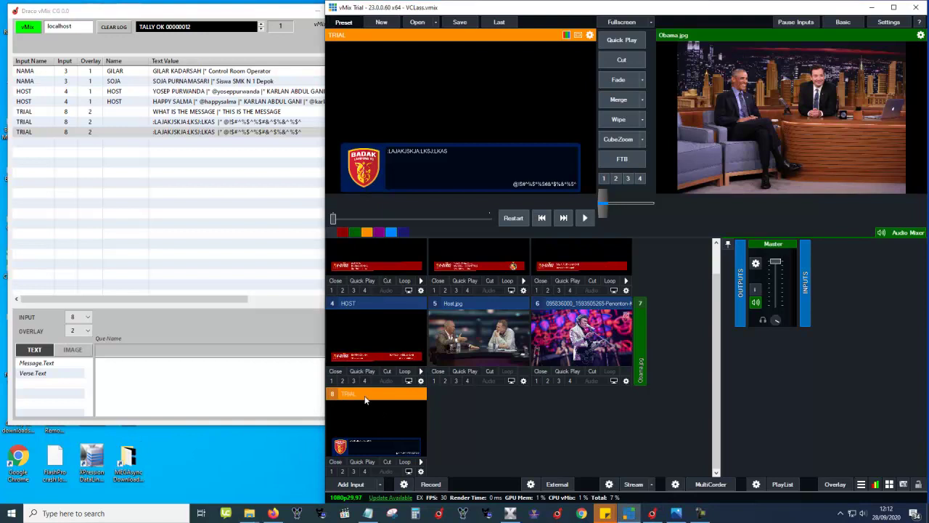
click(306, 42)
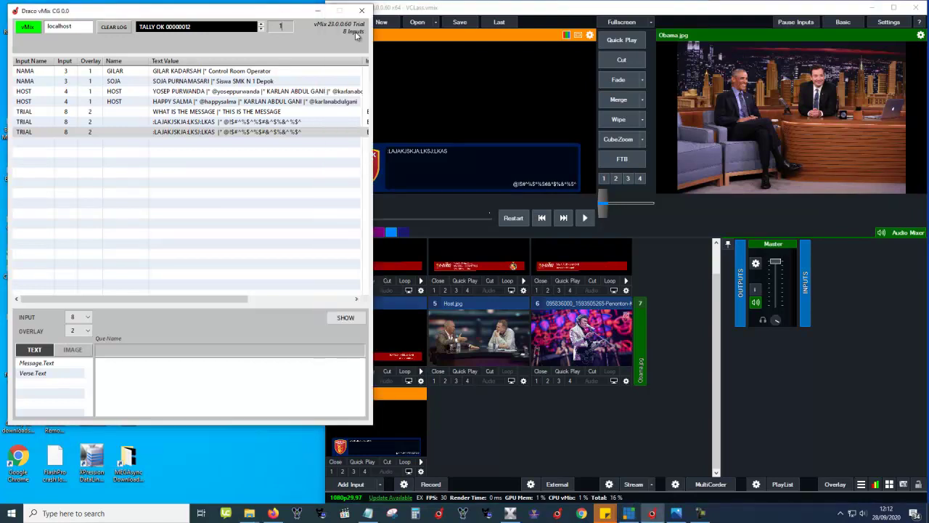
click(85, 320)
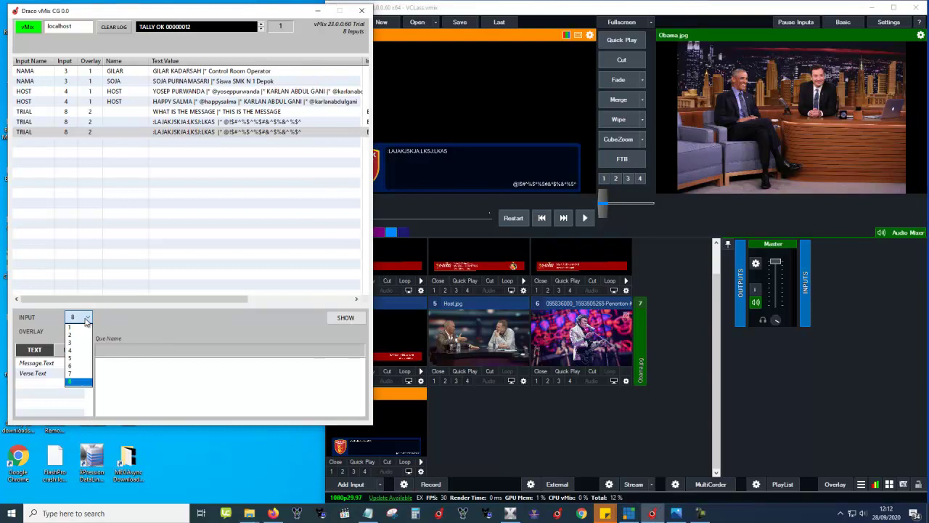
click(76, 382)
click(93, 144)
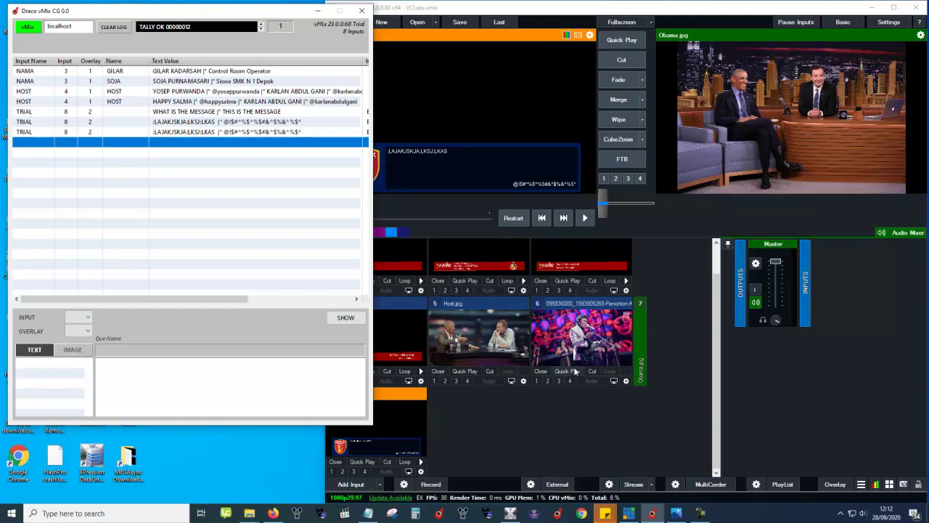
Step: Preview the input 3 NAMA title in vMix and start a new NAMA entry for input 3
click(377, 319)
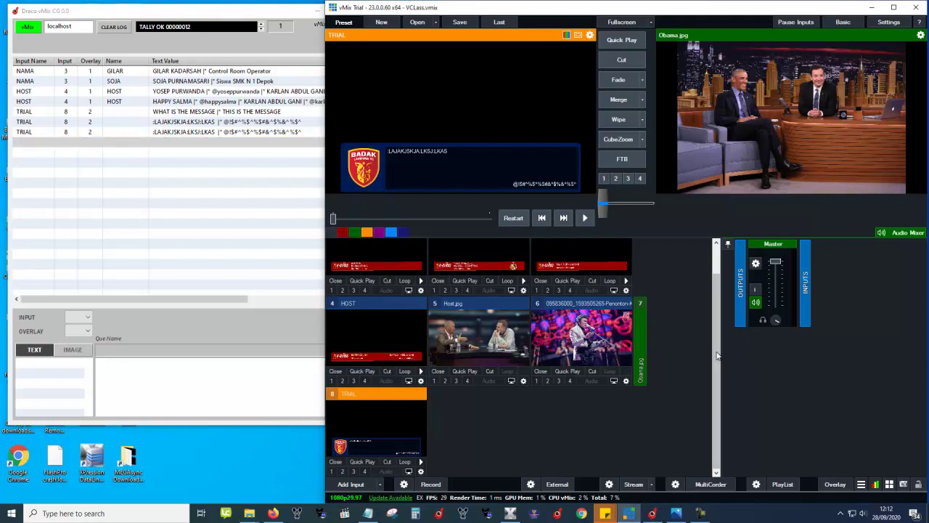
scroll(716, 325, up, 1)
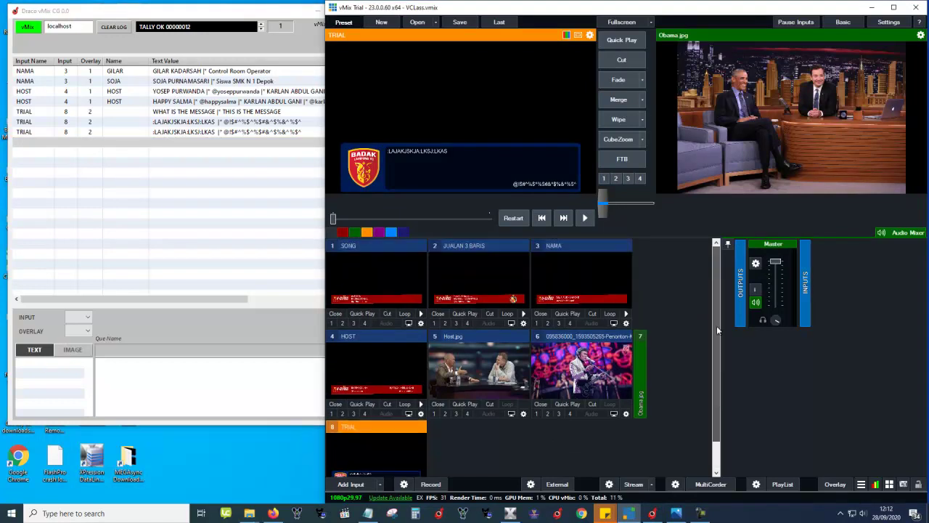
click(544, 250)
click(80, 317)
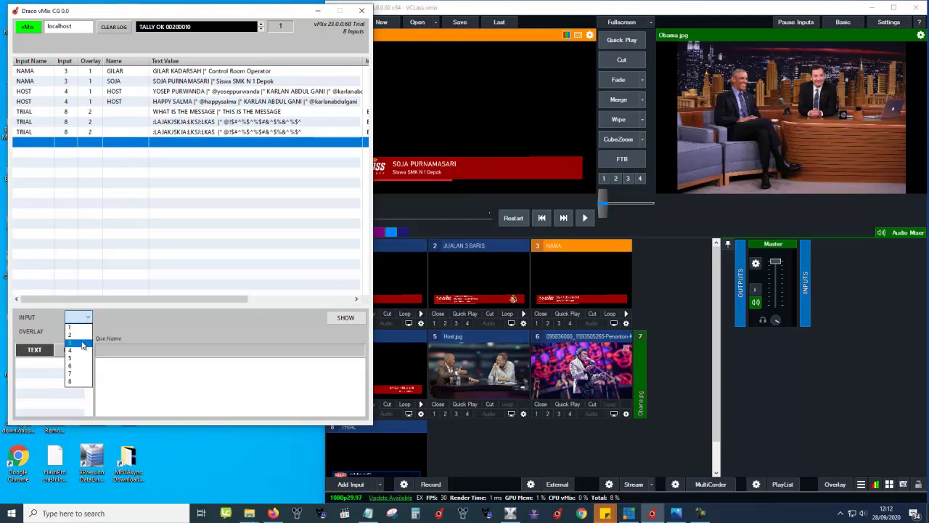
click(81, 344)
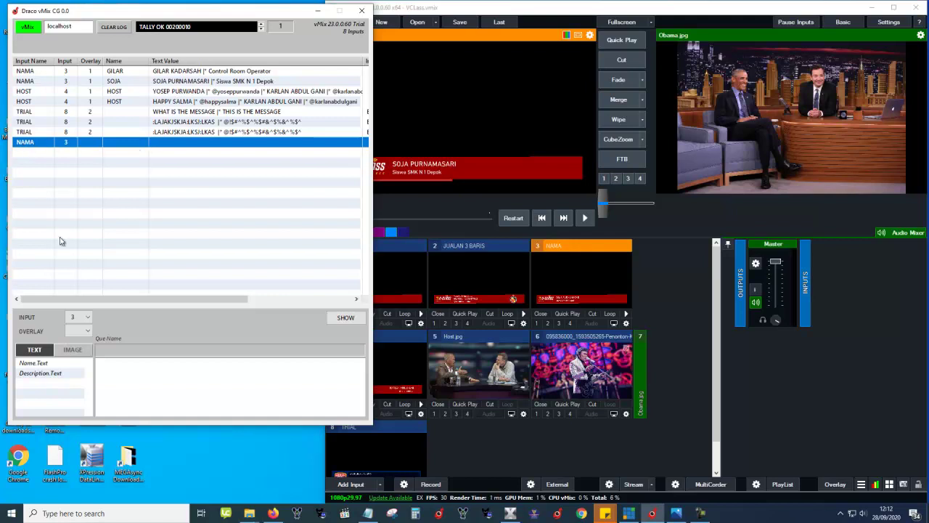
Step: Enter the presenter's name and description Graphics Designer, then send the entry to vMix
click(29, 365)
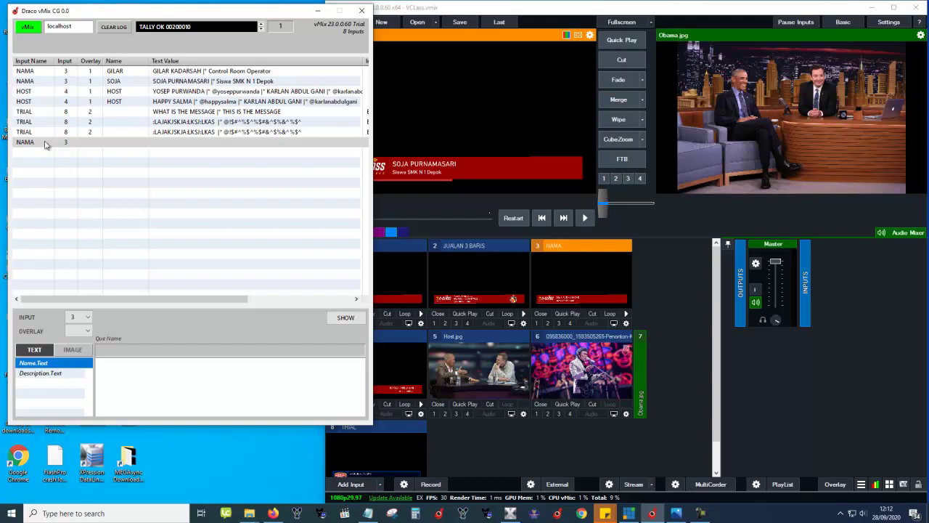
click(48, 145)
click(34, 363)
click(105, 367)
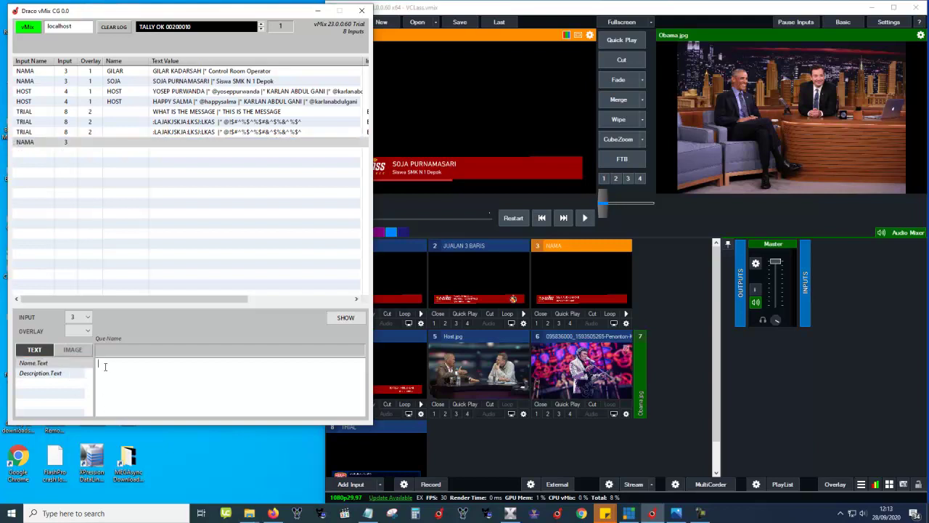
text(GILAR KADARSAH)
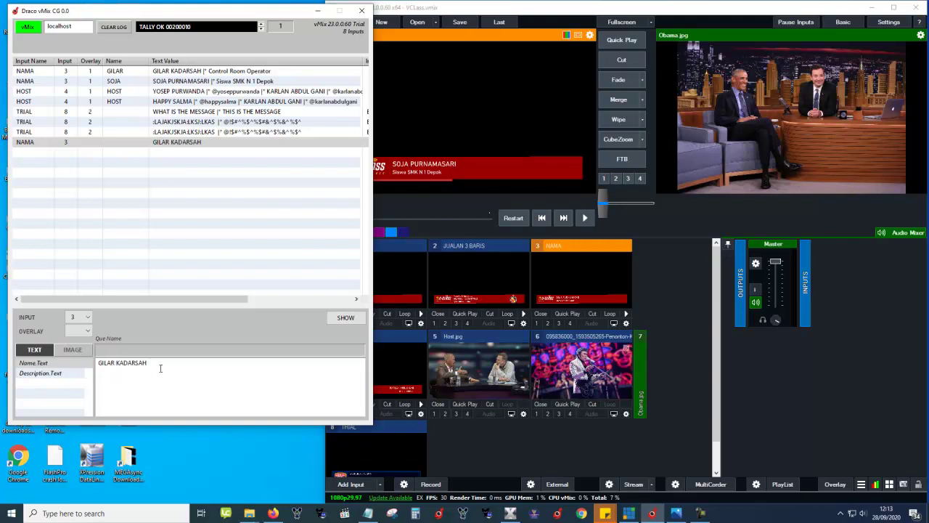
click(50, 372)
text(Graphics Designer)
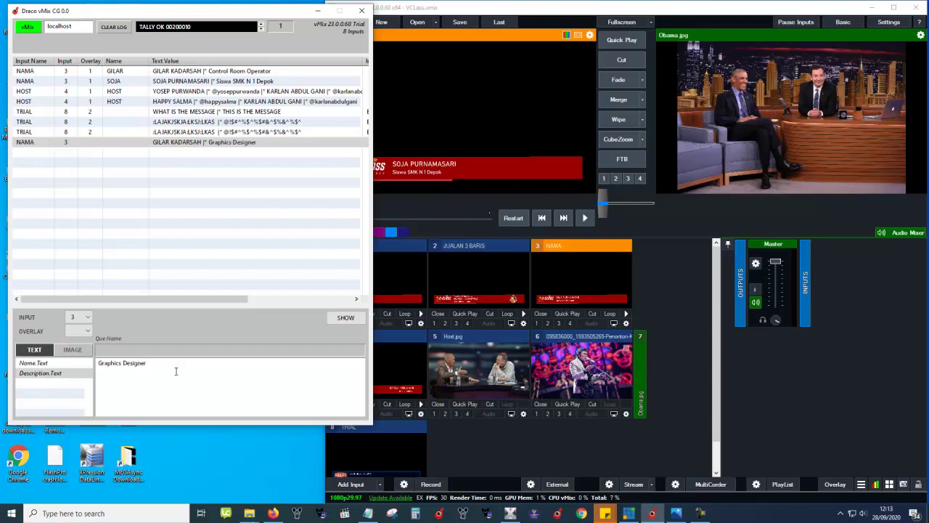
click(111, 144)
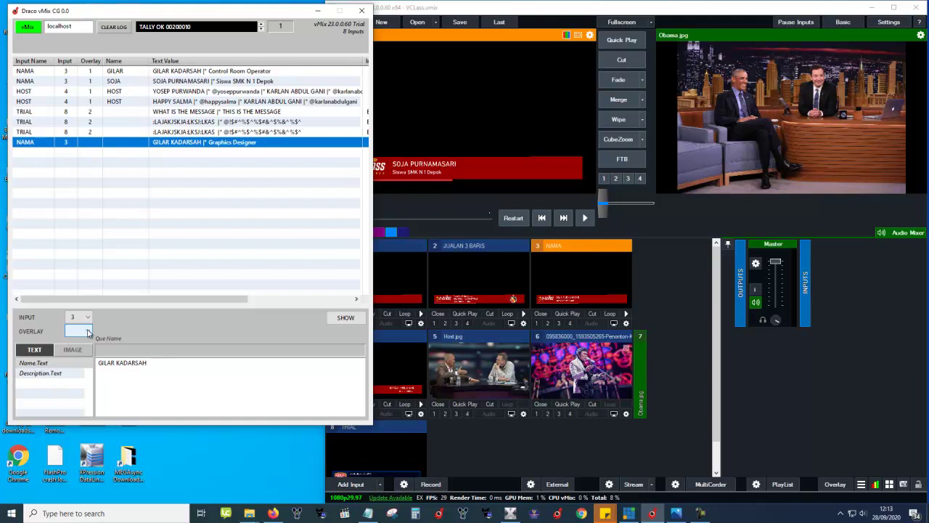
click(345, 318)
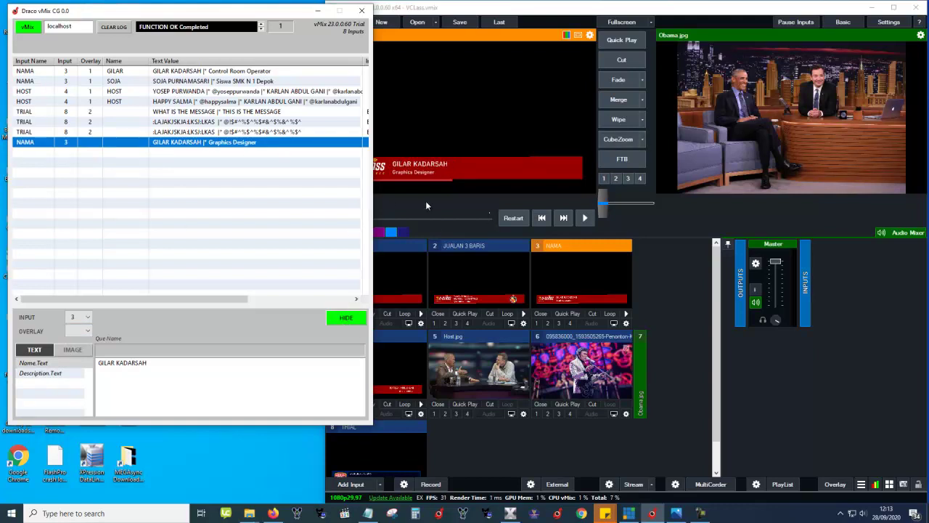
Step: Move the Graphics Designer entry to overlay 3 and air it briefly
click(342, 321)
click(80, 331)
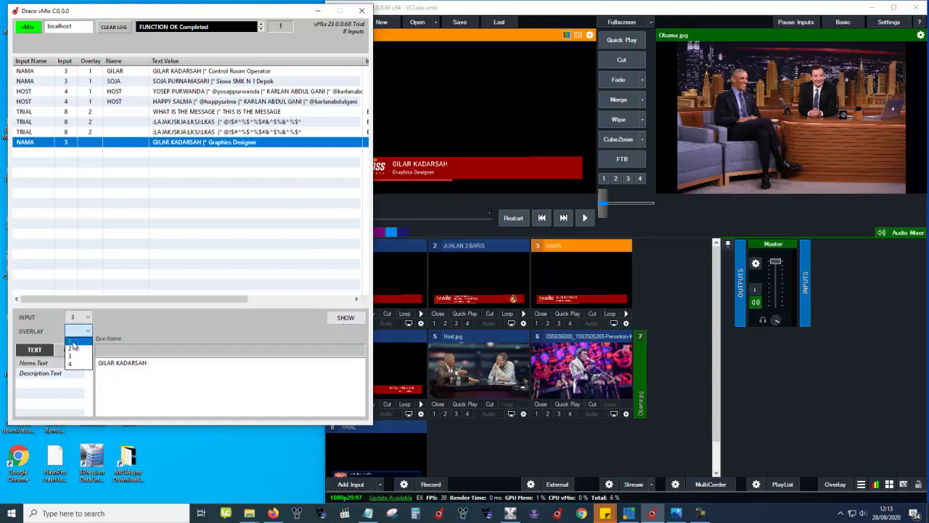
click(71, 355)
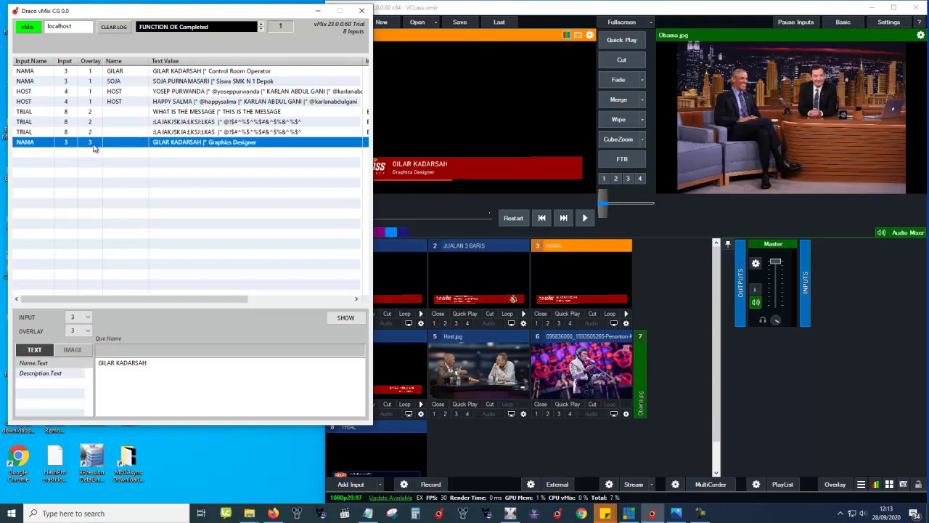
click(346, 318)
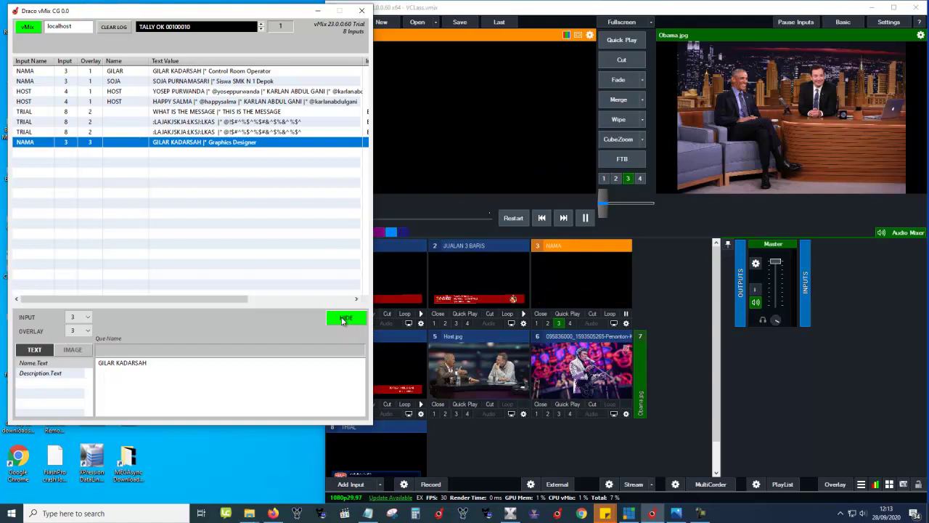
click(343, 320)
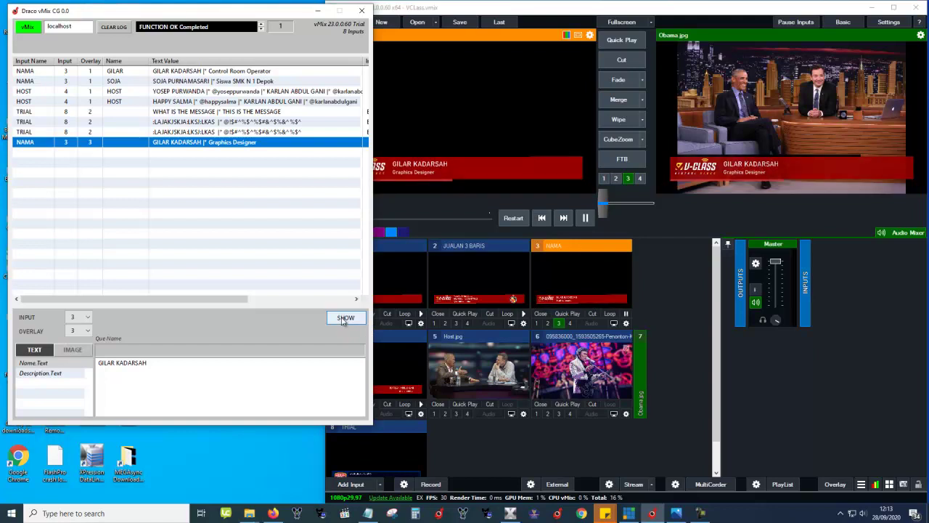
Step: Replace the Name.Text with a different person's name and air the lower third
click(156, 370)
text(AND)
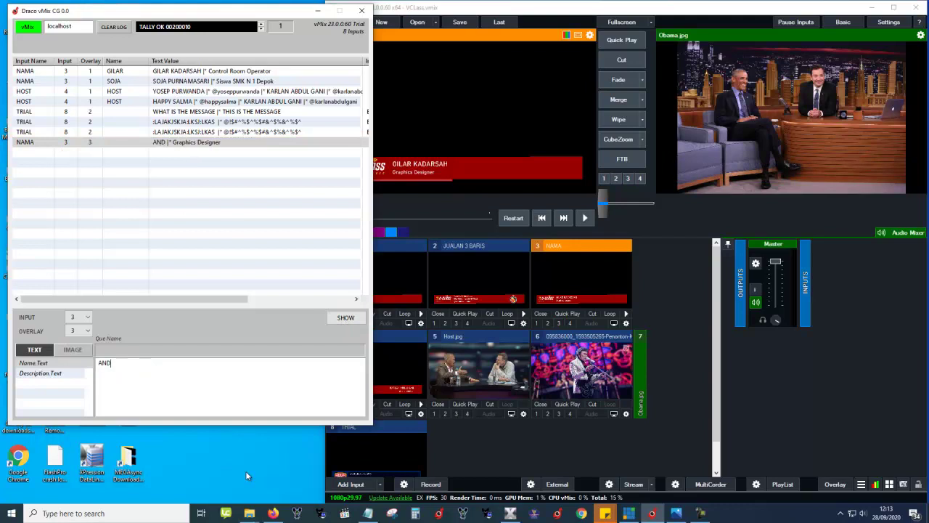
text(Y WARHOL)
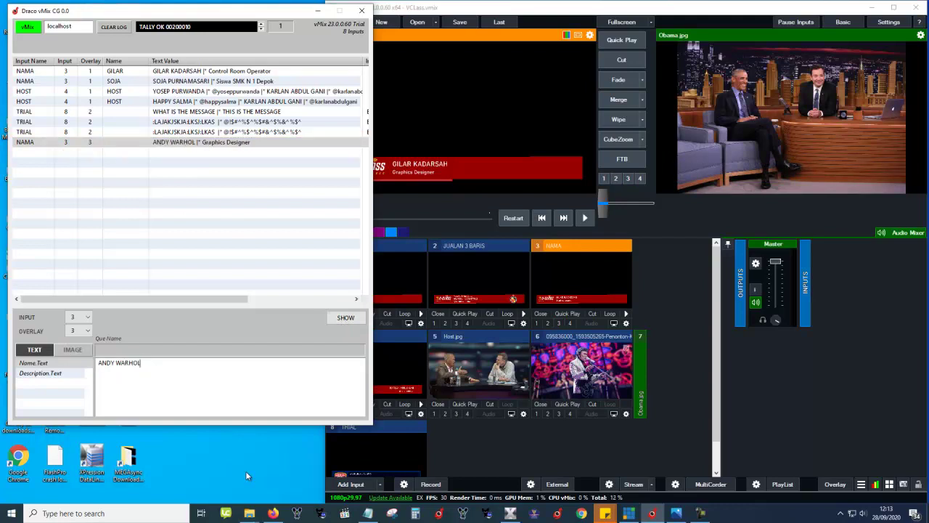
click(240, 142)
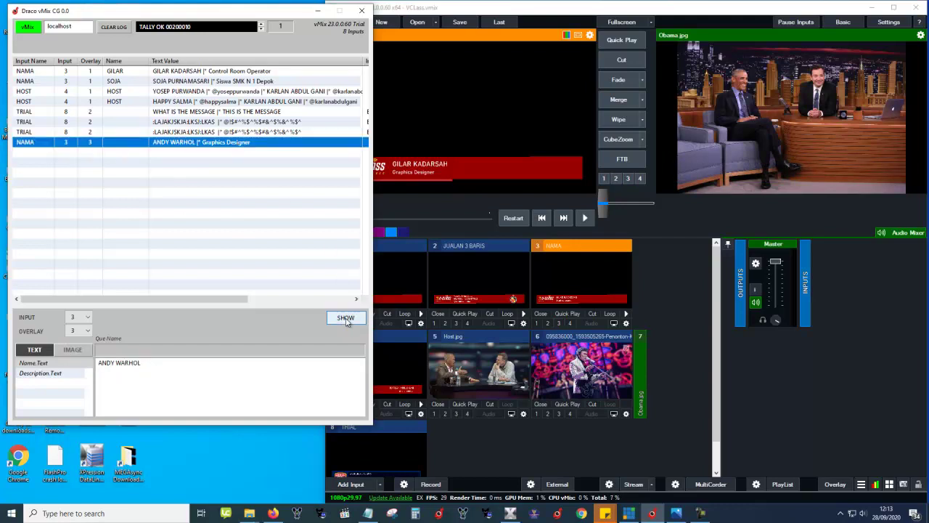
click(346, 317)
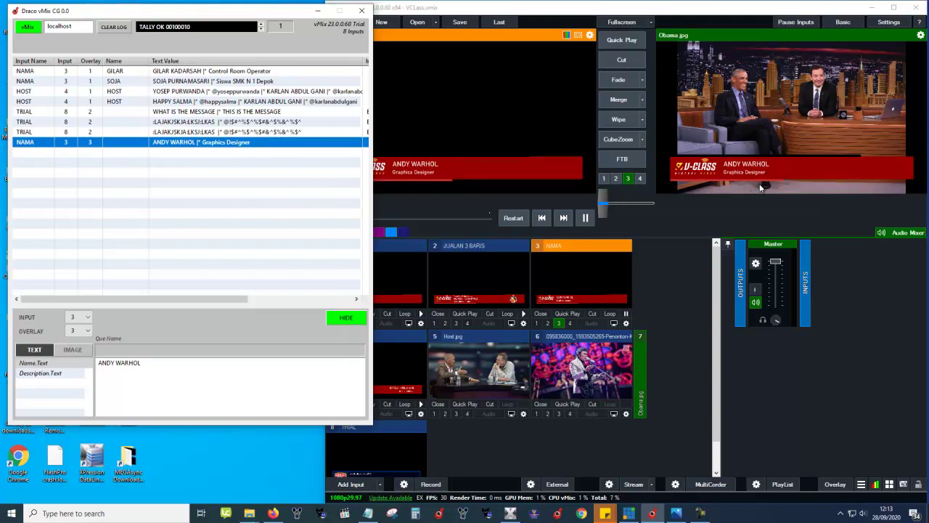
Step: Briefly air the second TRIAL overlay alongside, then toggle the renamed lower third off
click(116, 101)
click(143, 131)
click(347, 318)
click(347, 318)
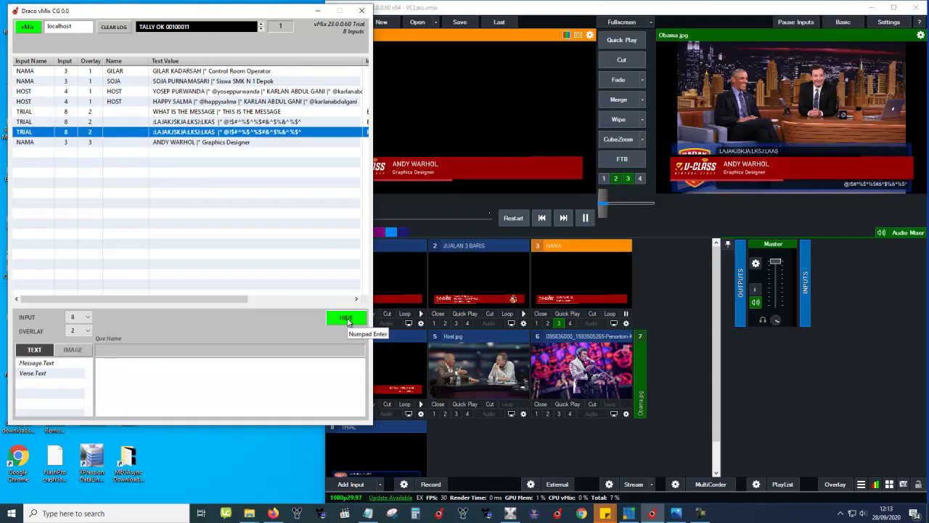
click(347, 320)
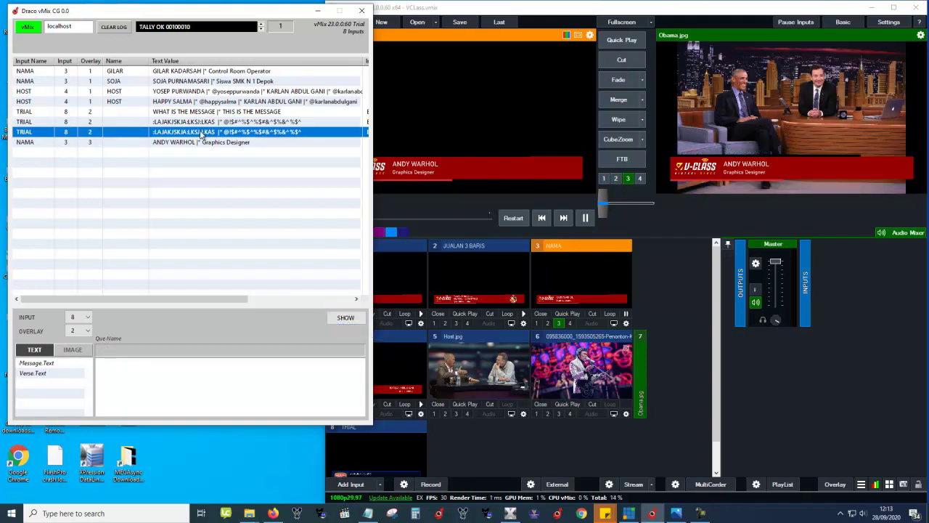
click(196, 142)
click(346, 319)
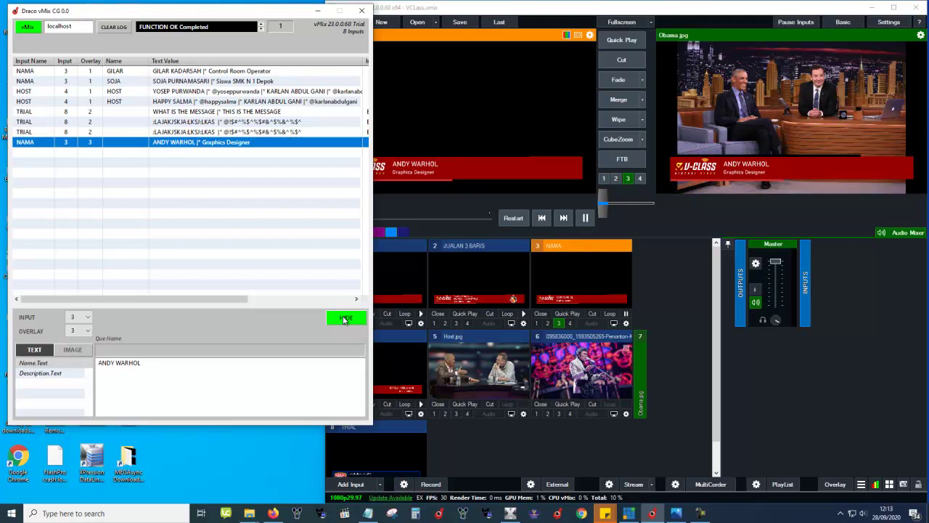
click(345, 320)
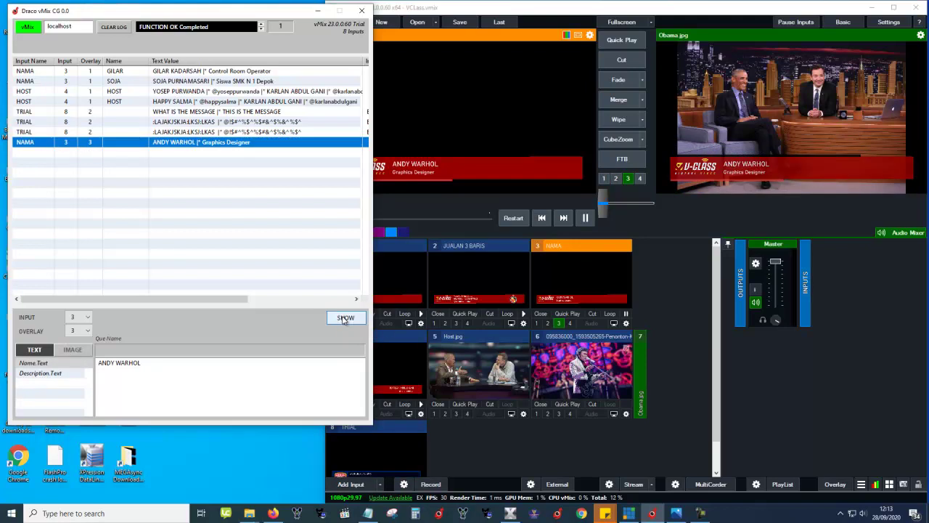
Step: Briefly air the first HOST lower third
click(148, 93)
click(345, 319)
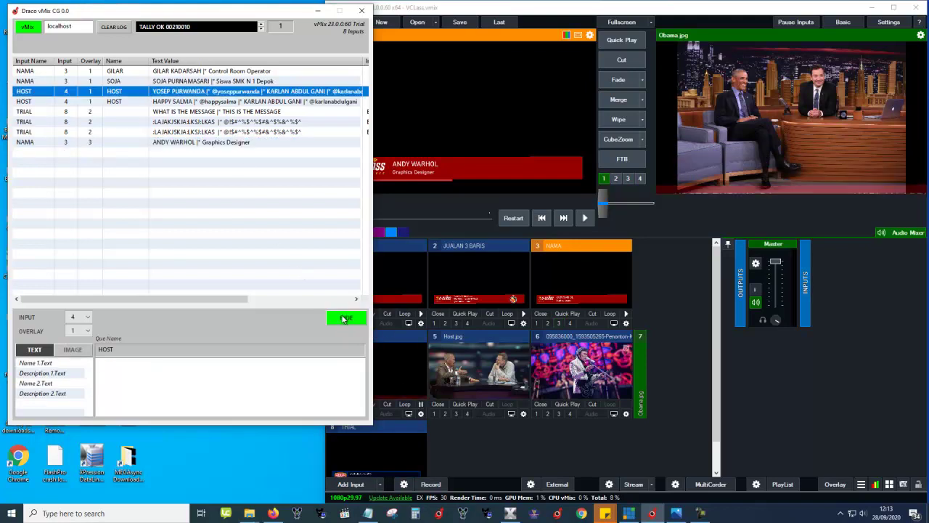
click(345, 318)
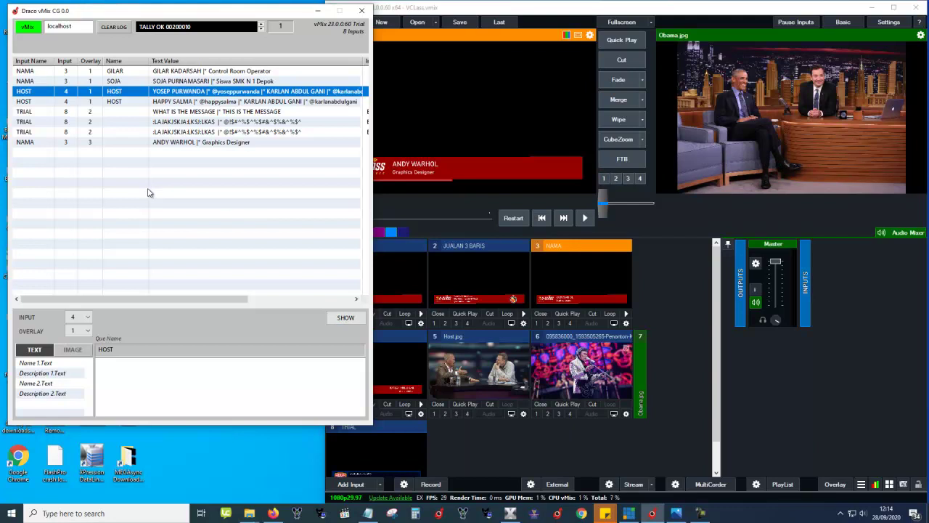
Step: Copy the first HOST entry and paste it into the empty row at the bottom
click(187, 132)
right_click(172, 141)
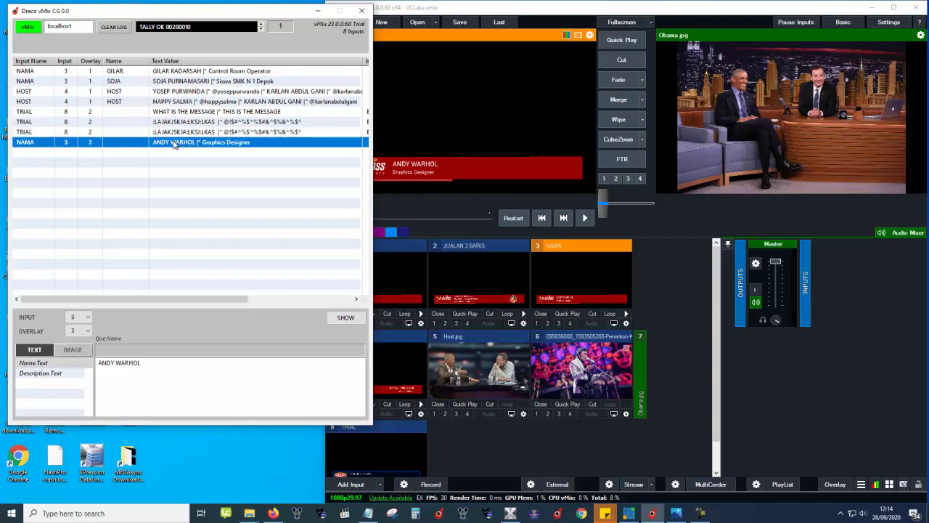
click(150, 94)
right_click(135, 92)
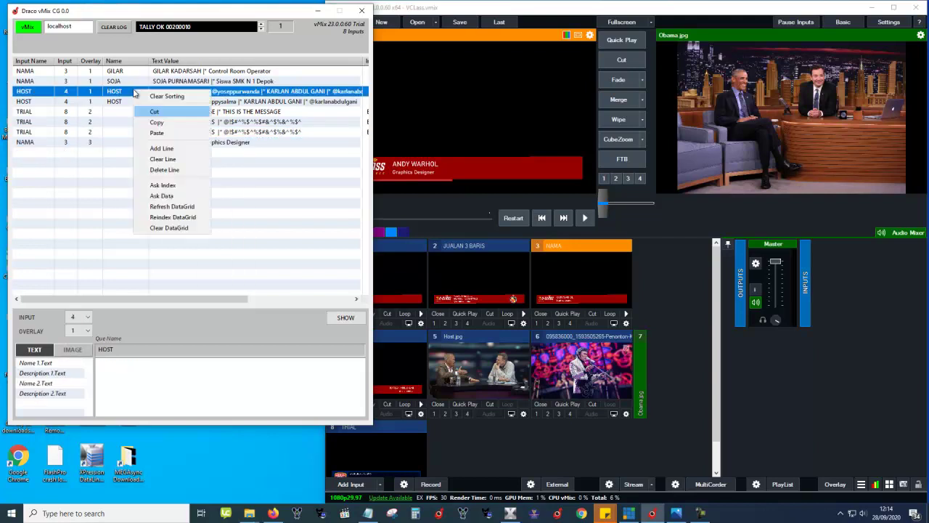
click(154, 123)
click(122, 152)
right_click(121, 154)
click(143, 196)
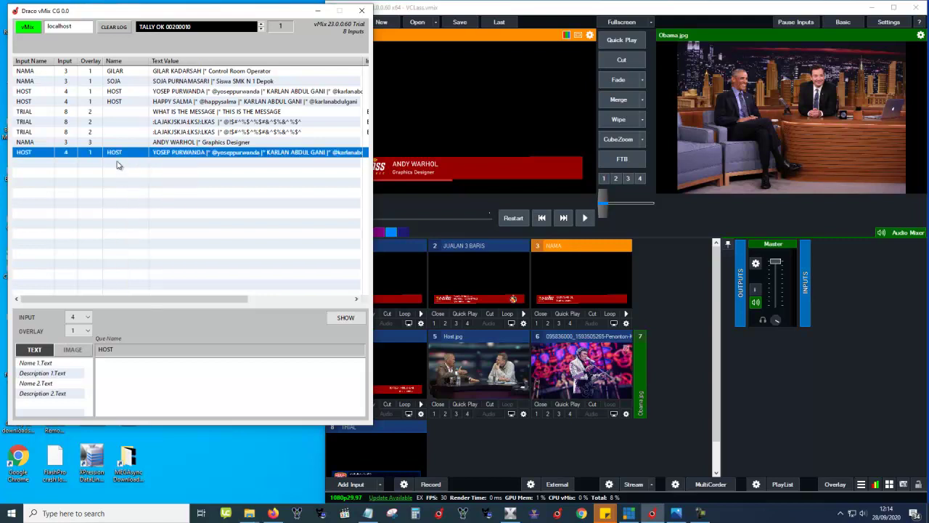
click(117, 154)
Step: Add two blank lines below the pasted HOST entry
right_click(127, 158)
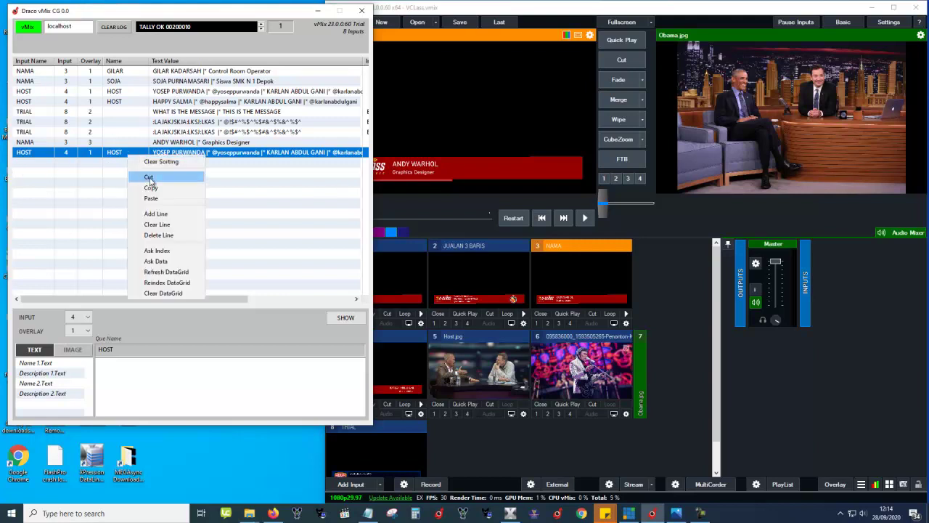
click(169, 216)
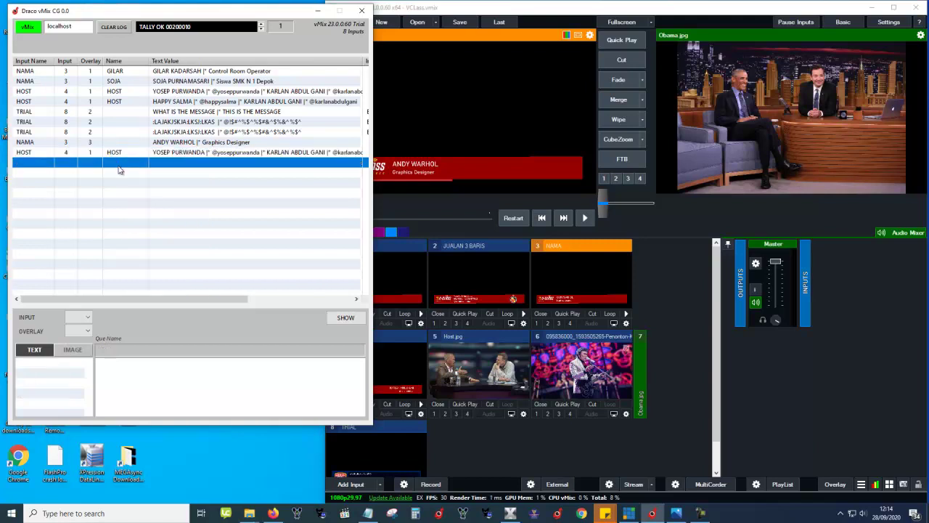
right_click(117, 164)
click(146, 222)
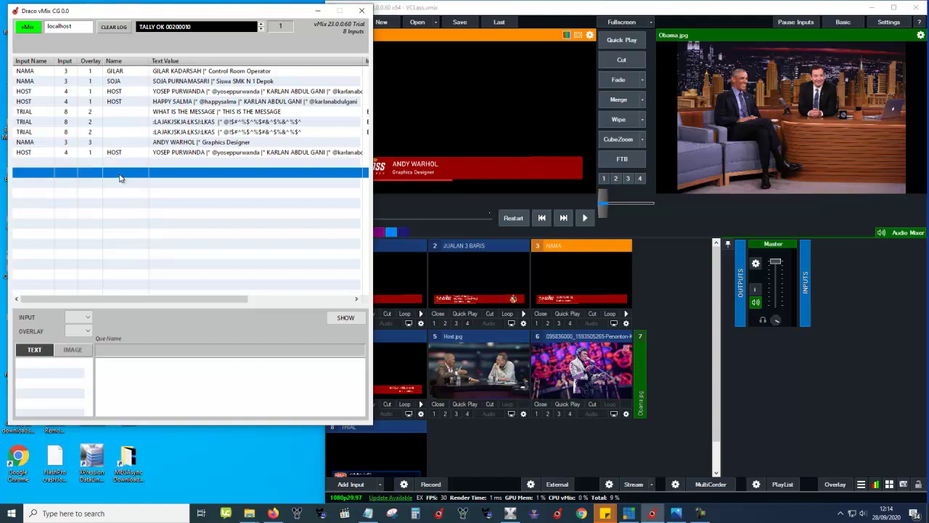
click(116, 164)
Step: Clear the WHAT IS THE MESSAGE and second TRIAL entries into blank rows
click(128, 116)
right_click(129, 114)
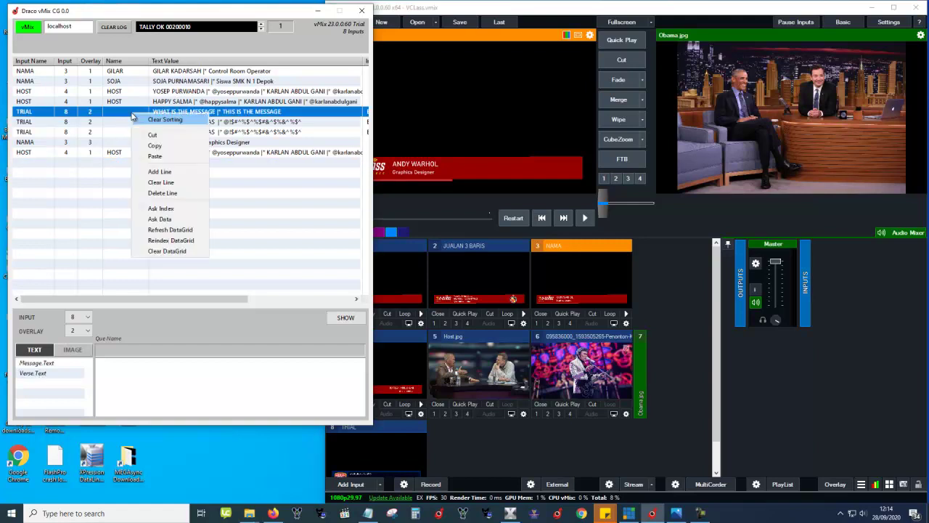
click(154, 182)
click(129, 123)
right_click(129, 122)
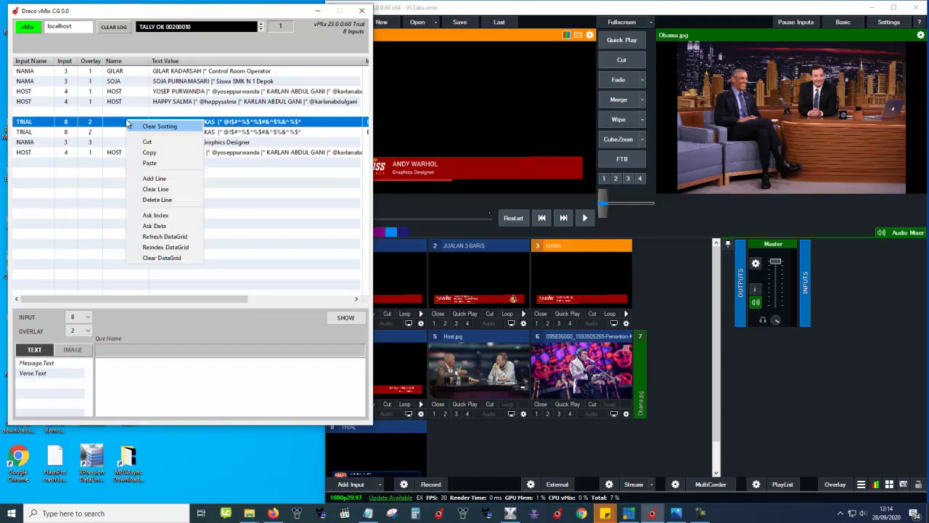
click(155, 188)
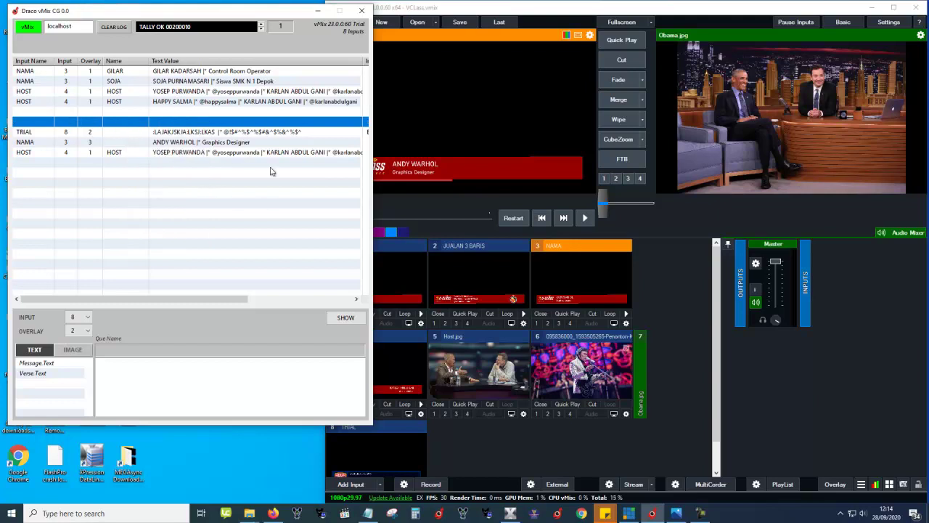
click(137, 164)
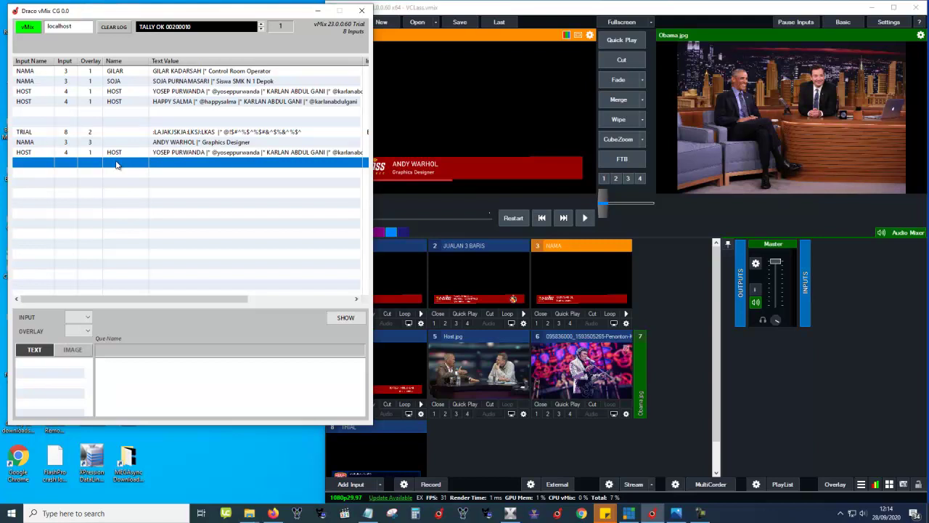
click(115, 145)
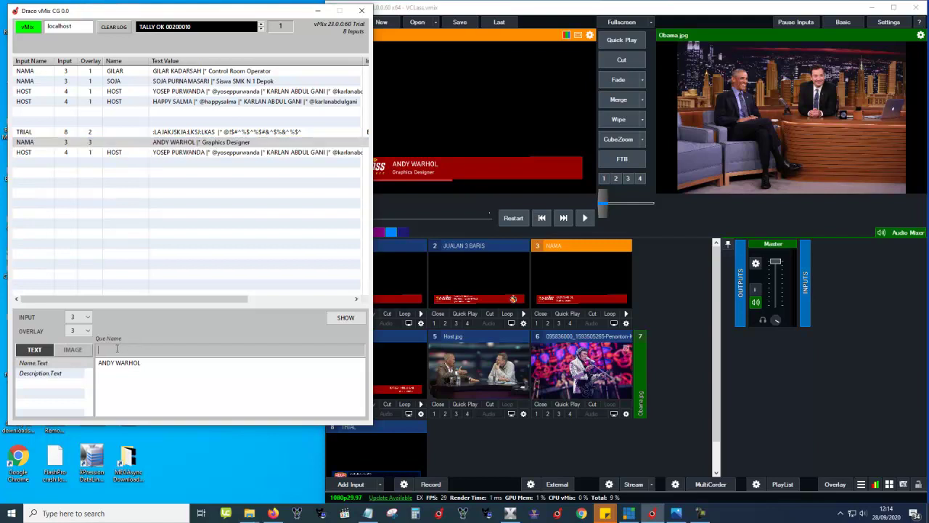
Step: Select the remaining TRIAL entry and begin editing its que name
click(132, 133)
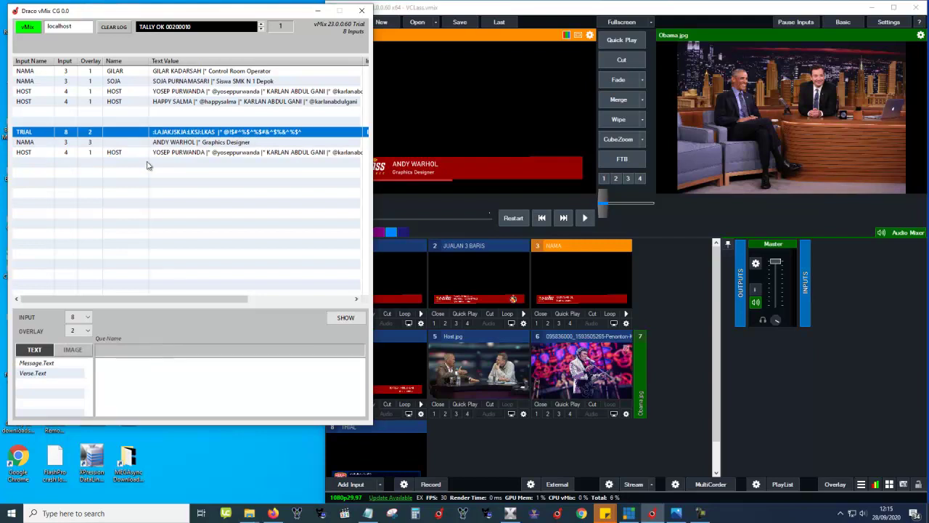
click(118, 352)
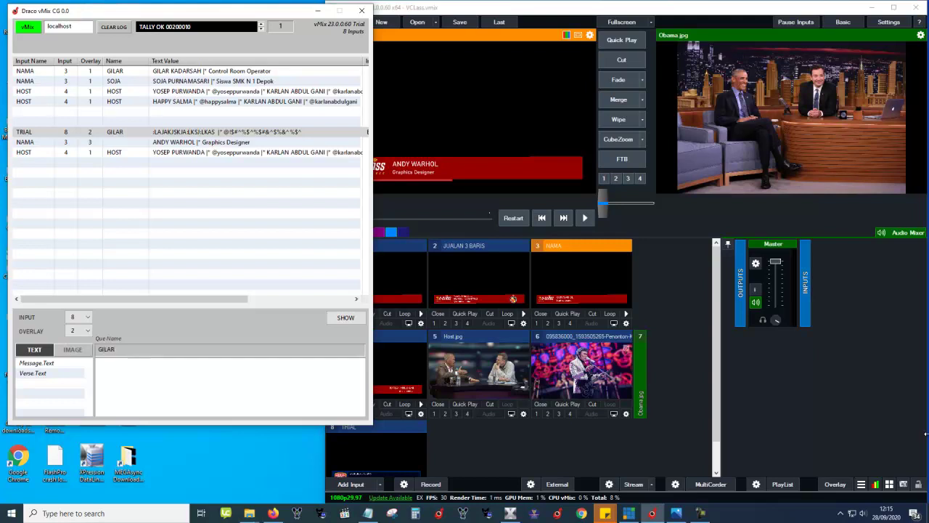
click(195, 131)
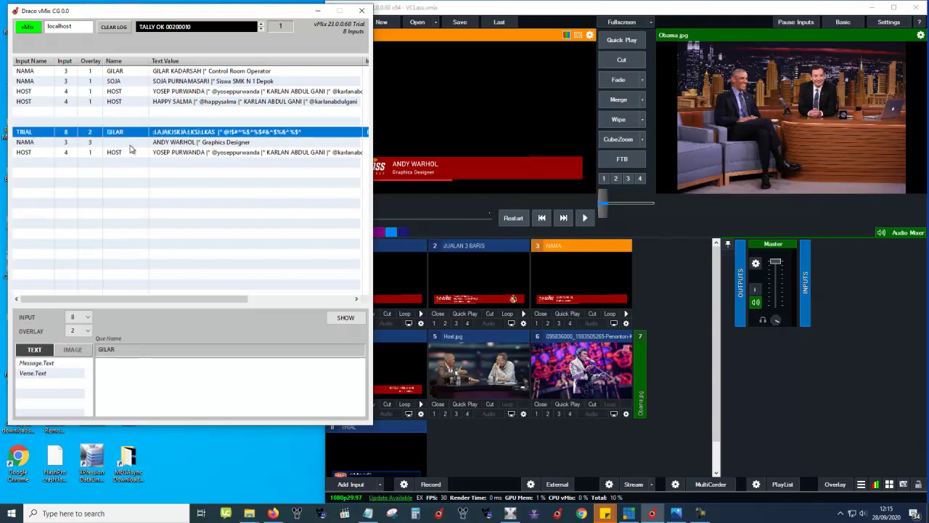
Step: Replace Message.Text with the person's full name and Verse.Text with Graphics Designer, then set the que name
click(33, 372)
click(37, 362)
click(182, 367)
drag(181, 366, 2, 353)
text(GILAR)
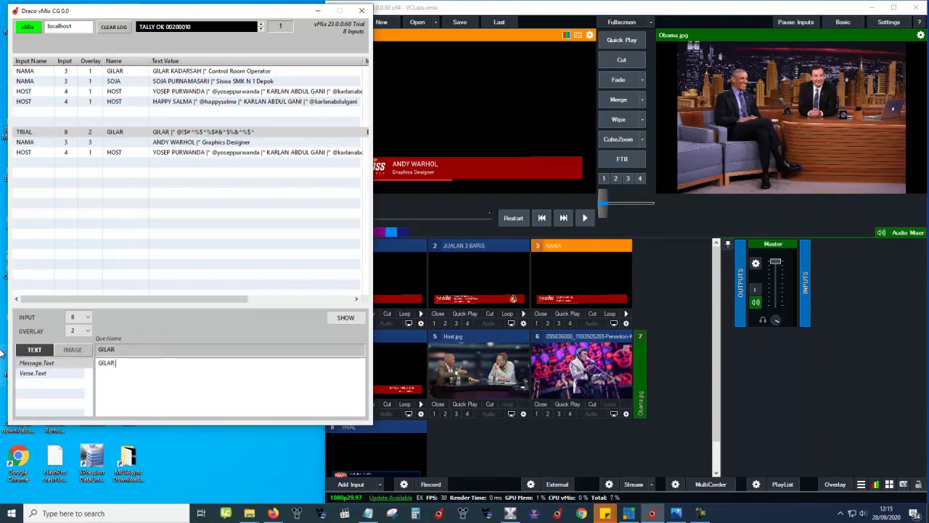
text( KADARSAH)
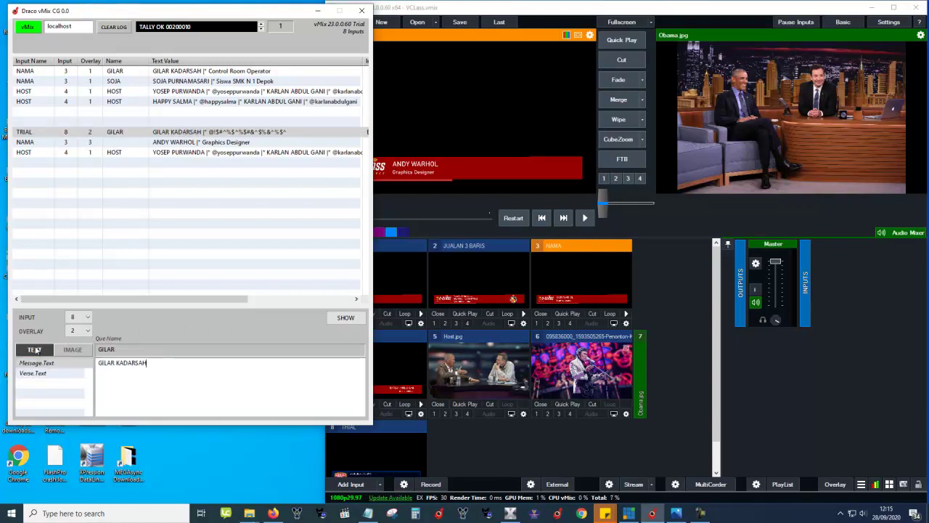
click(41, 373)
drag(181, 363, 2, 319)
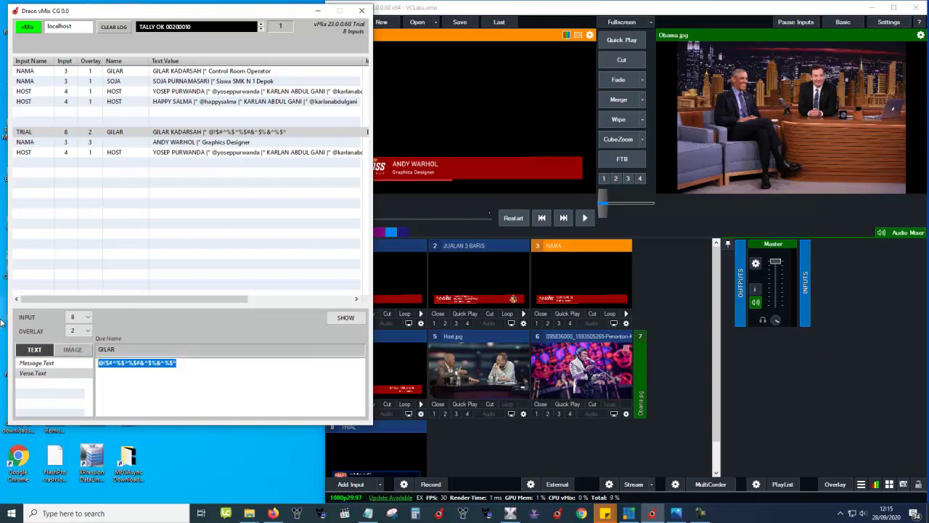
text(Graphics Designer)
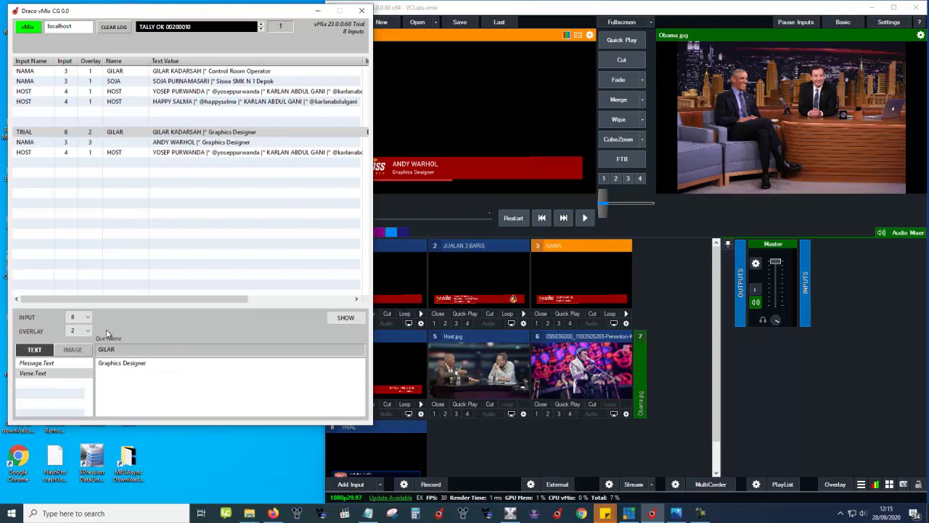
click(142, 136)
click(122, 350)
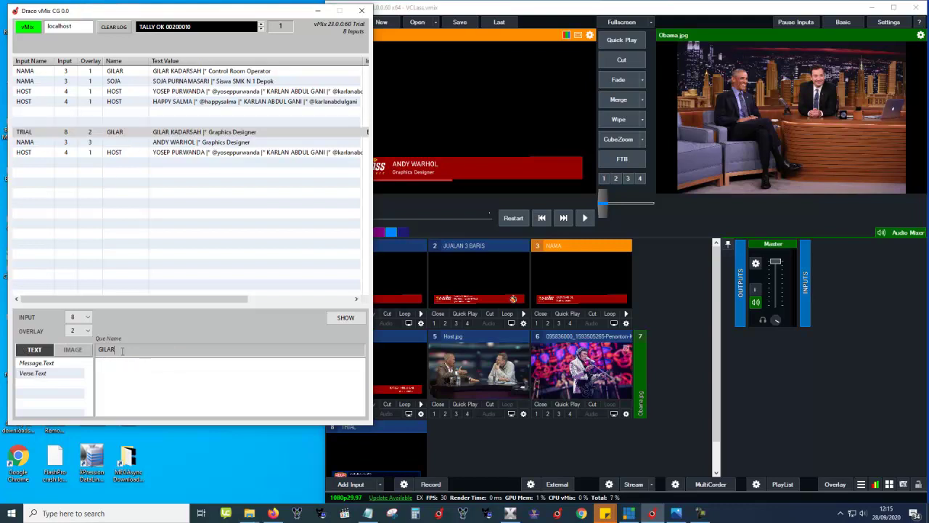
click(130, 140)
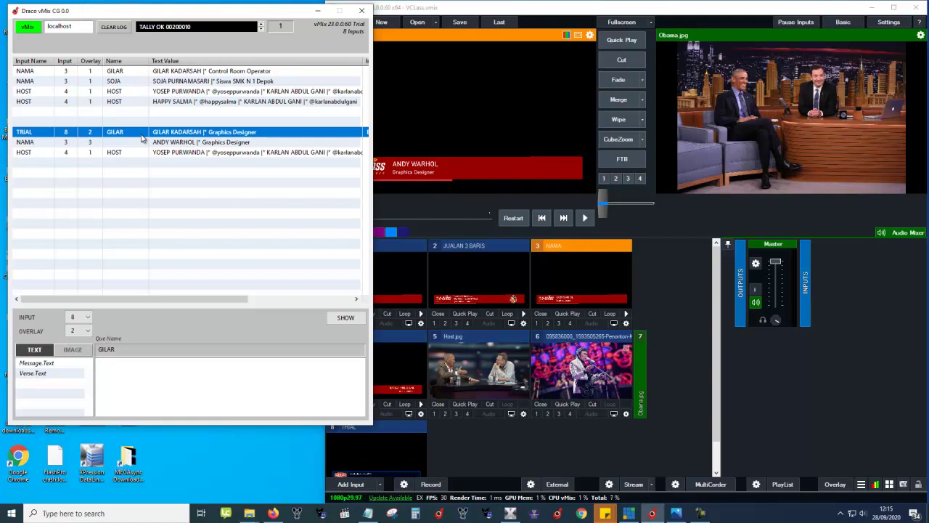
Step: Briefly air the second HOST lower third, then put the first NAMA lower third live on overlay 1
click(130, 101)
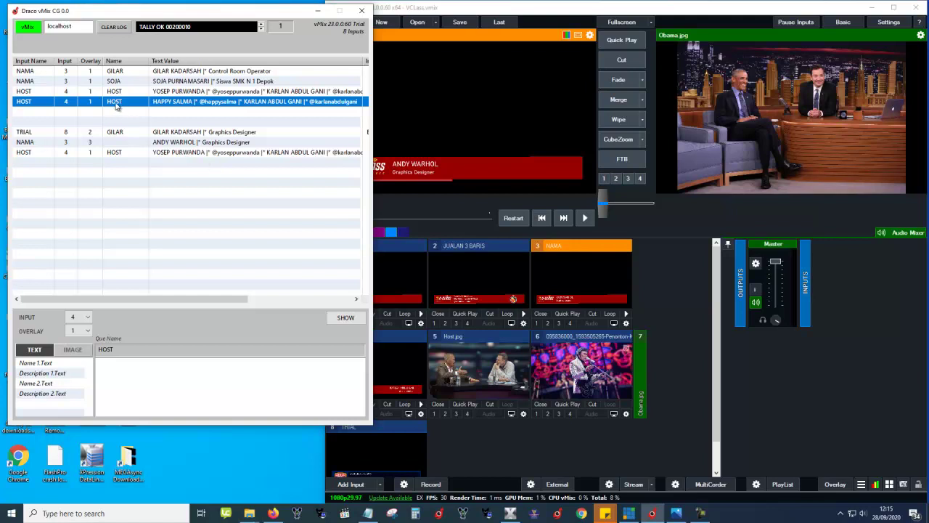
click(346, 318)
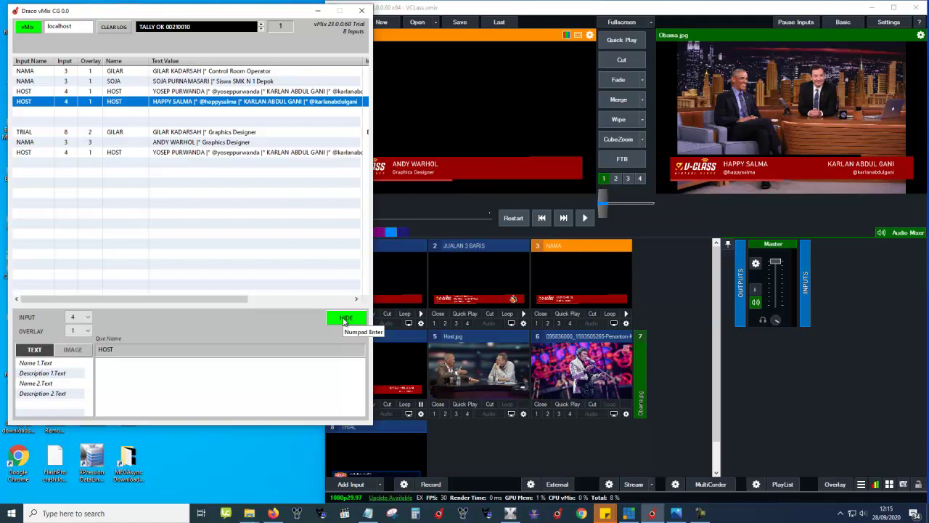
click(345, 319)
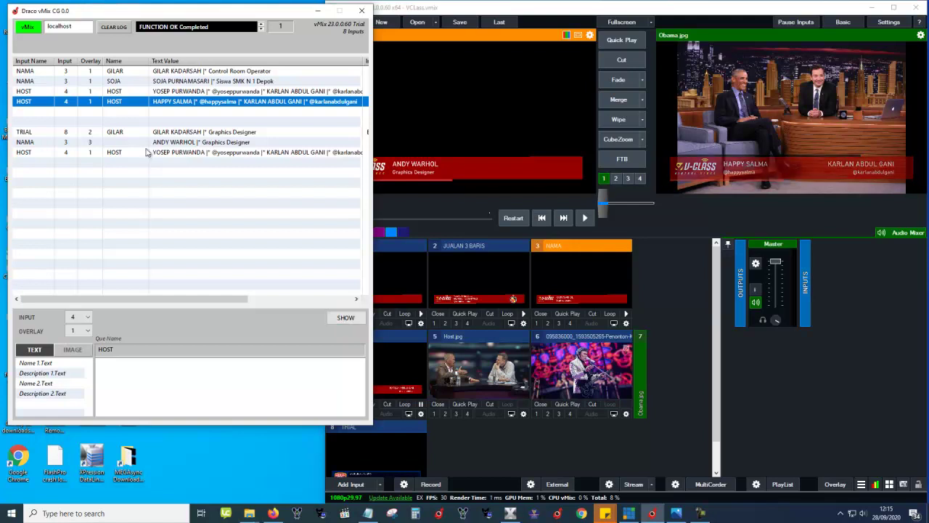
click(122, 72)
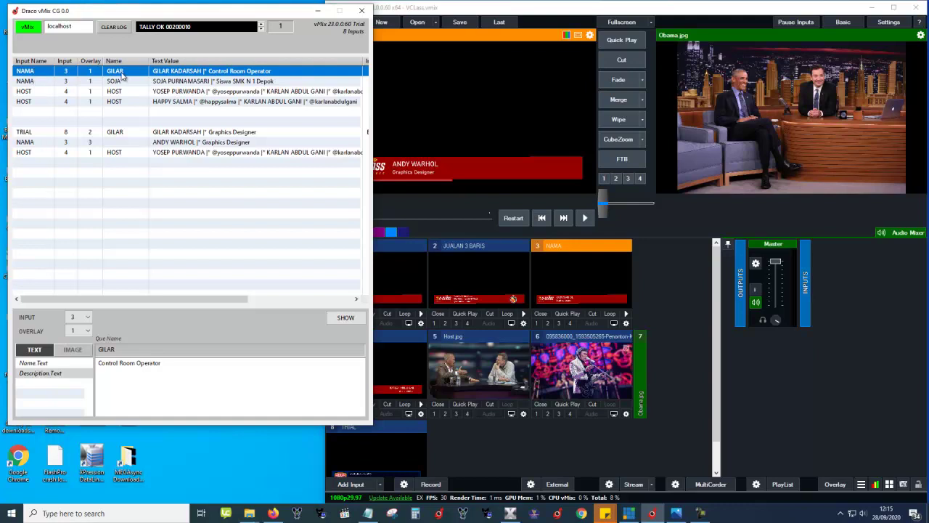
click(344, 318)
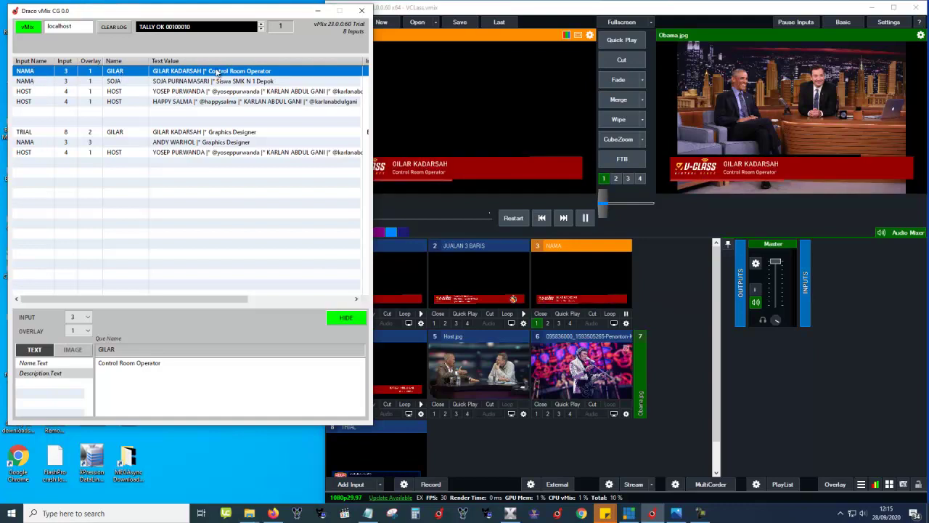
Step: Toggle the edited entry's editor between TEXT and IMAGE, ending on the Logo.Source field
click(130, 351)
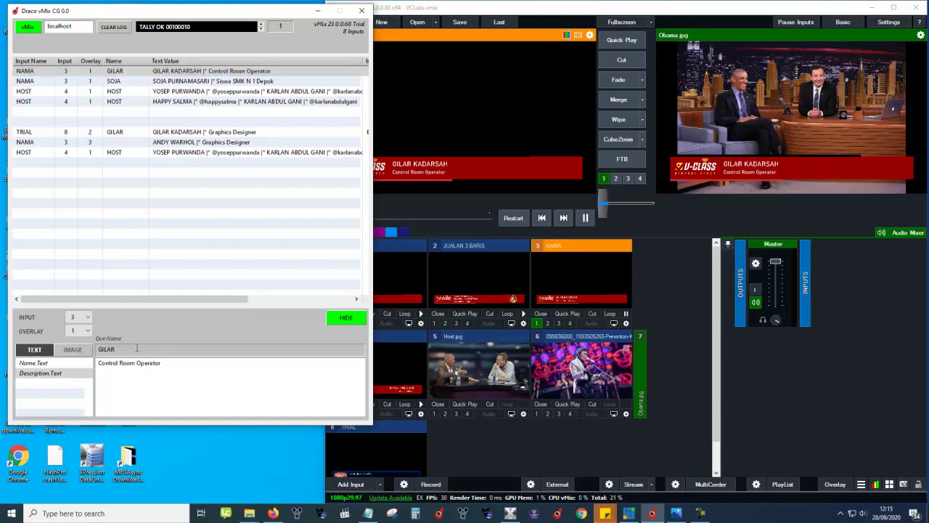
click(75, 351)
click(34, 352)
click(82, 349)
click(36, 351)
click(73, 350)
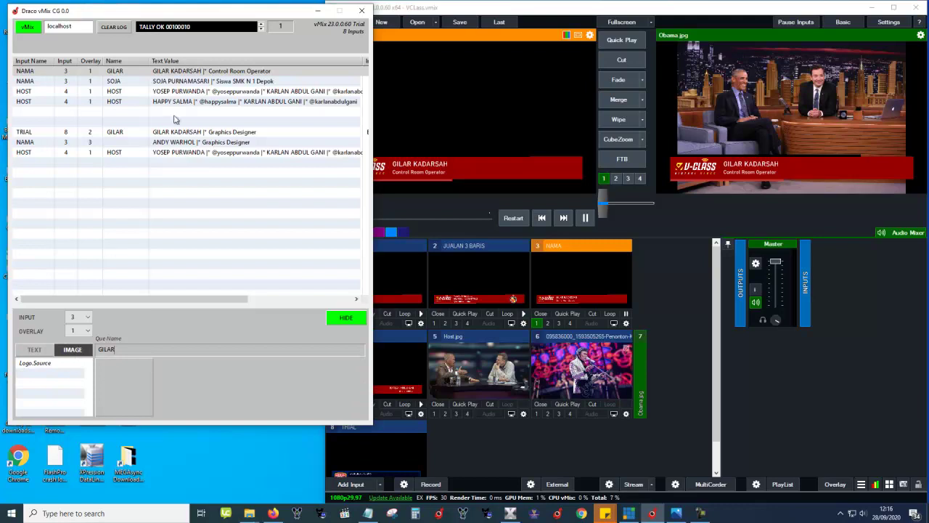
Step: Load the PSIM logo into the first entry, refresh it on air, then hide it
click(200, 72)
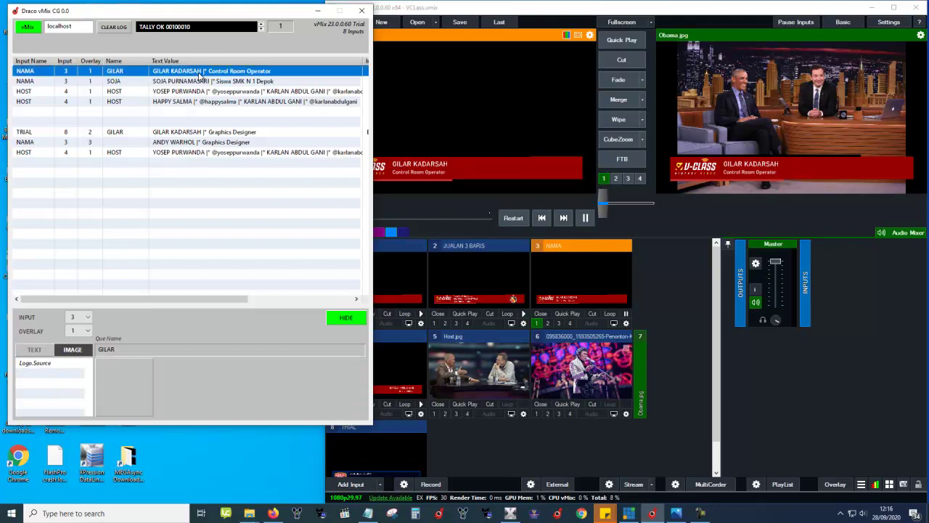
click(124, 374)
double_click(224, 217)
click(342, 320)
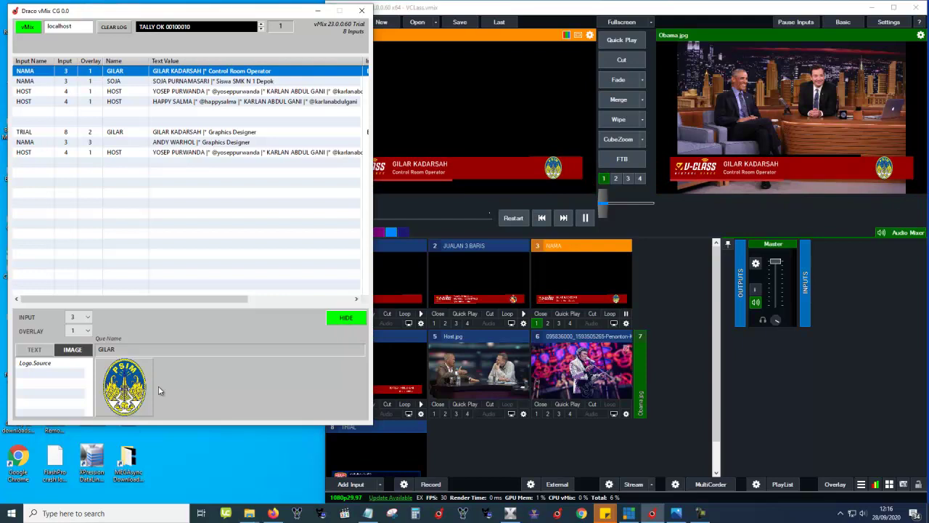
click(346, 320)
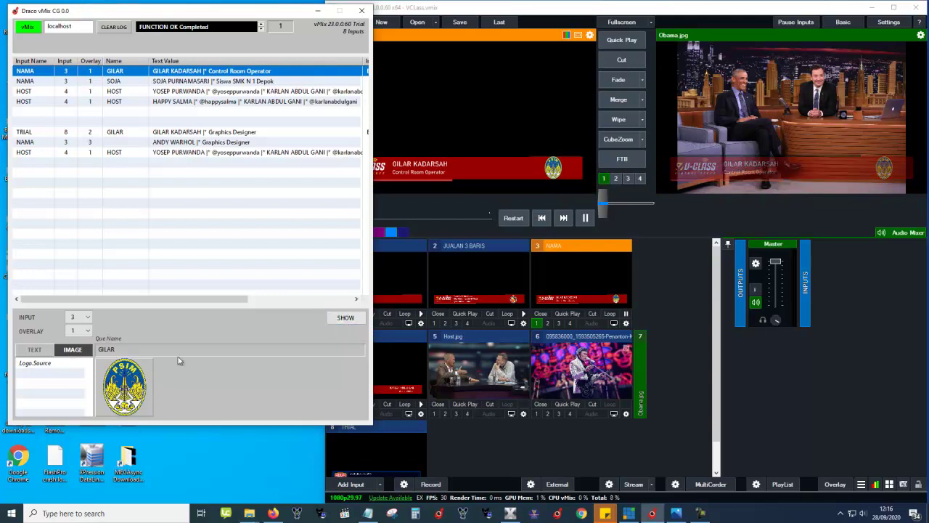
Step: Swap the logo to PSPS Riau.png, put the lower third back on air, then clear the logo
click(127, 381)
click(384, 215)
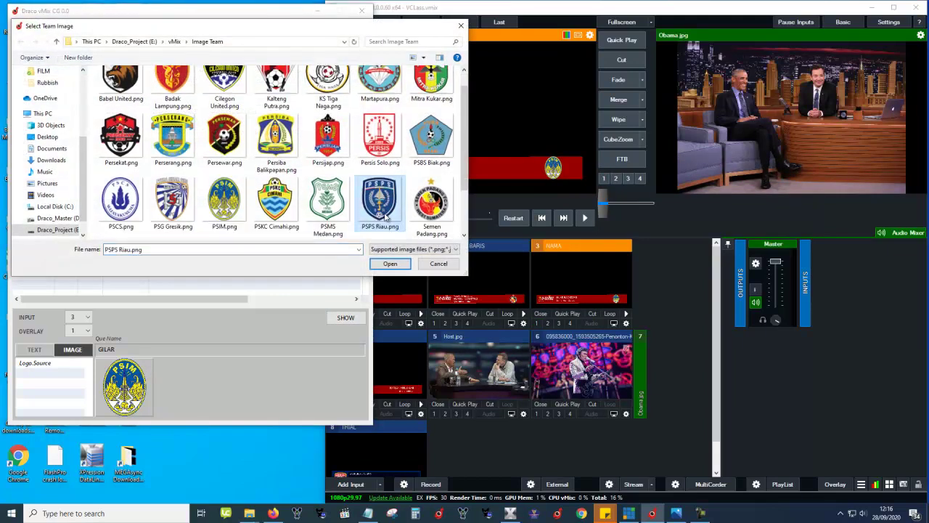
double_click(387, 195)
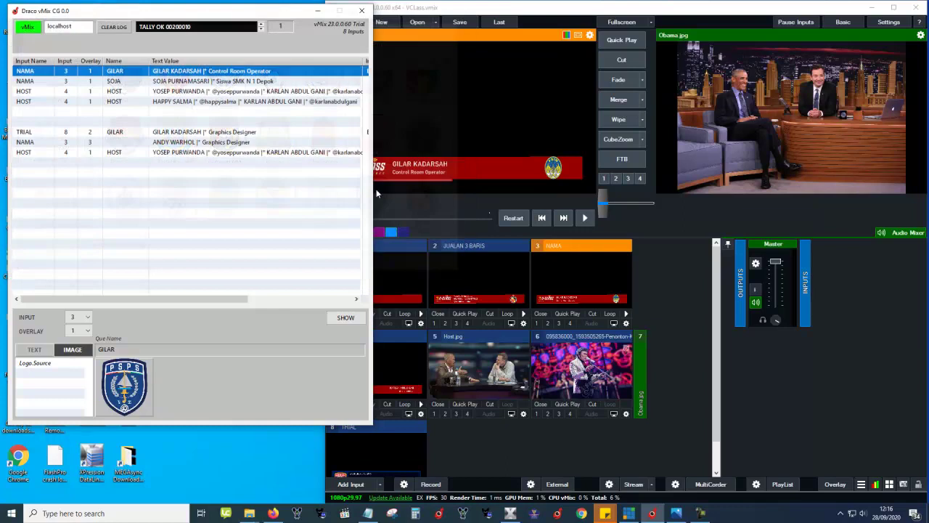
click(345, 317)
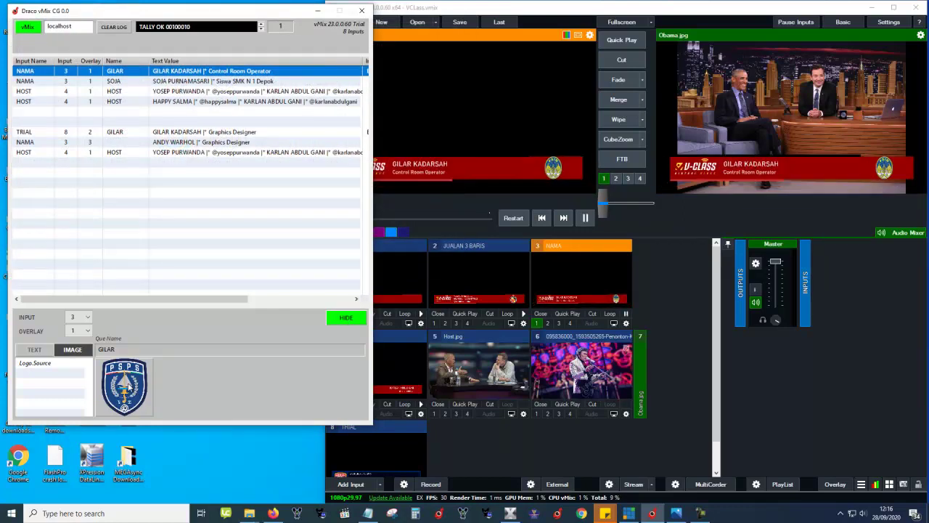
click(348, 319)
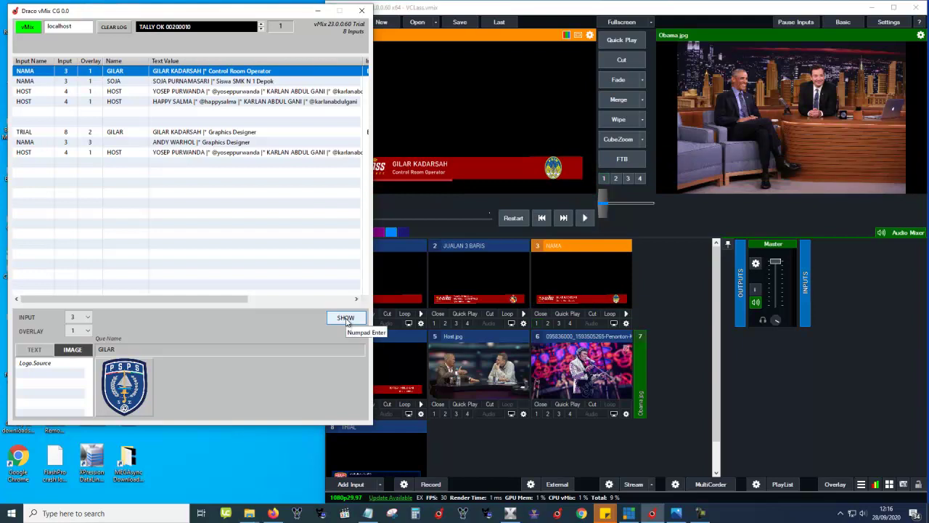
click(347, 321)
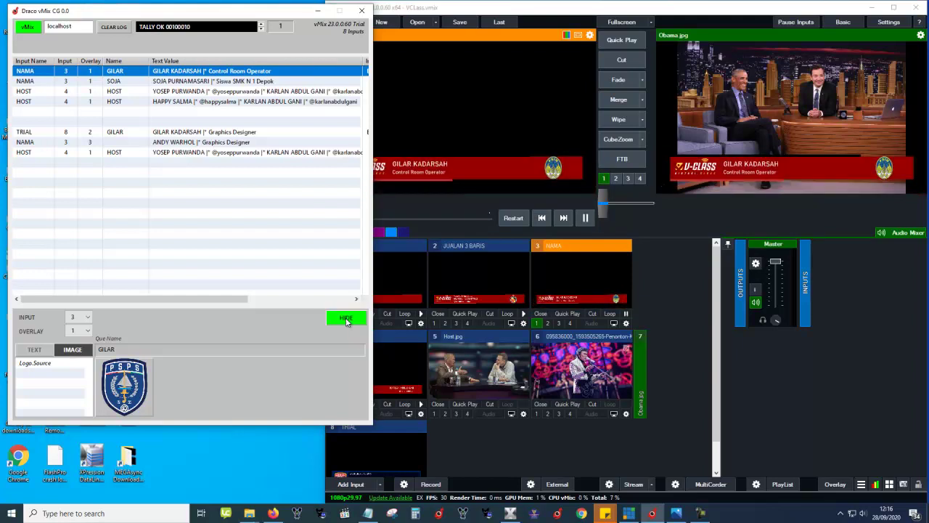
click(130, 374)
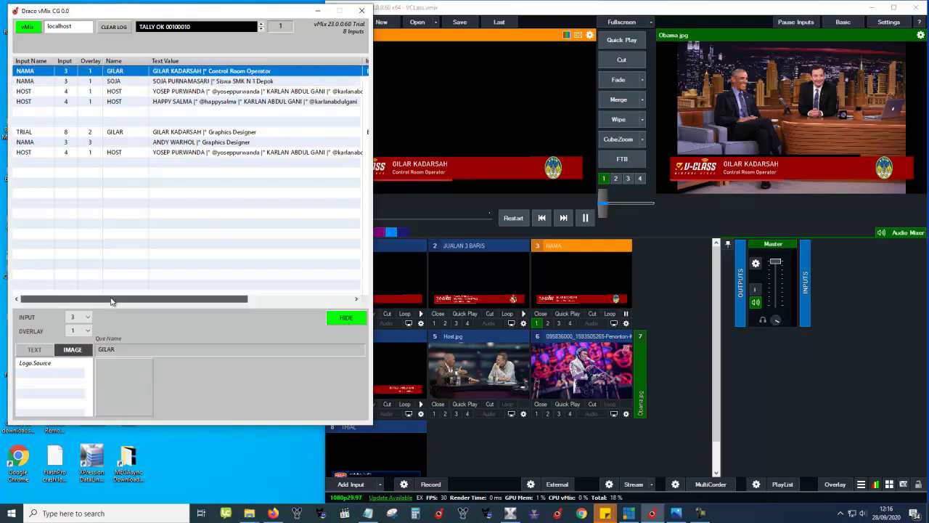
Step: Assign the Persewar logo to Logo.Source, re-air the lower third, then hide it and clear the logo
drag(111, 301, 250, 304)
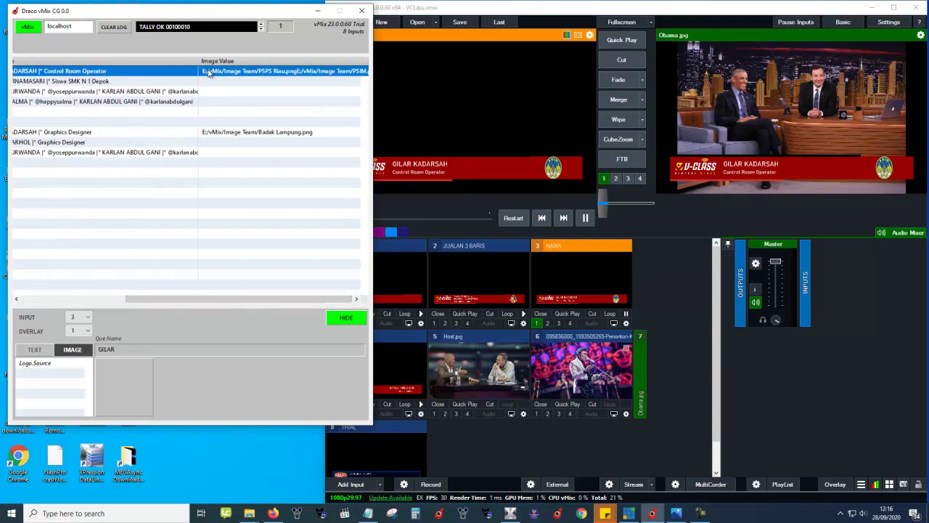
click(59, 365)
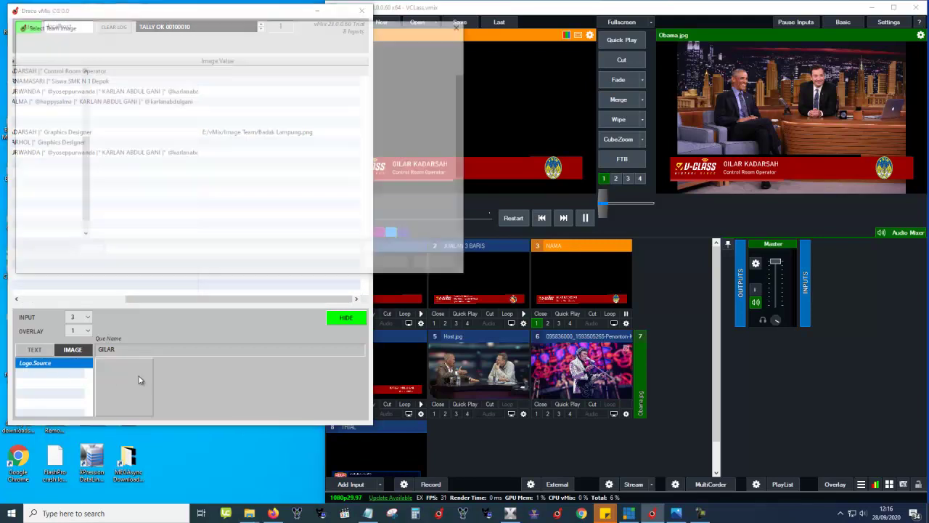
double_click(140, 380)
double_click(225, 159)
click(342, 319)
click(344, 319)
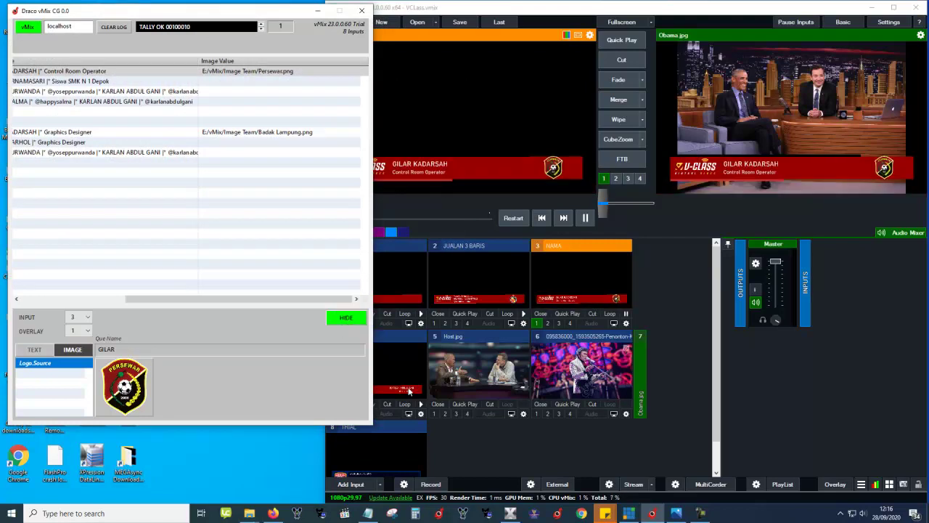
click(350, 320)
click(131, 383)
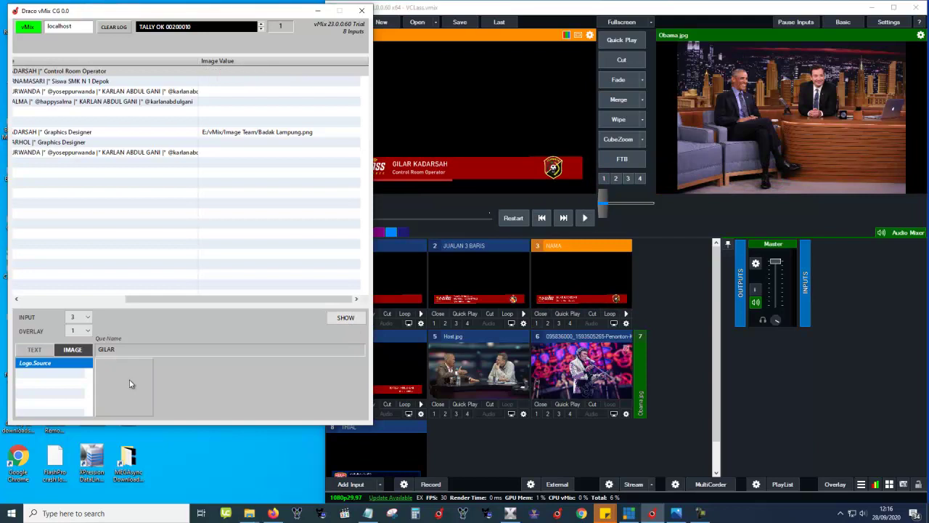
Step: Load the PSCS logo and show the lower third on air, then clear the logo
click(131, 383)
click(275, 217)
scroll(172, 214, down, 1)
double_click(121, 203)
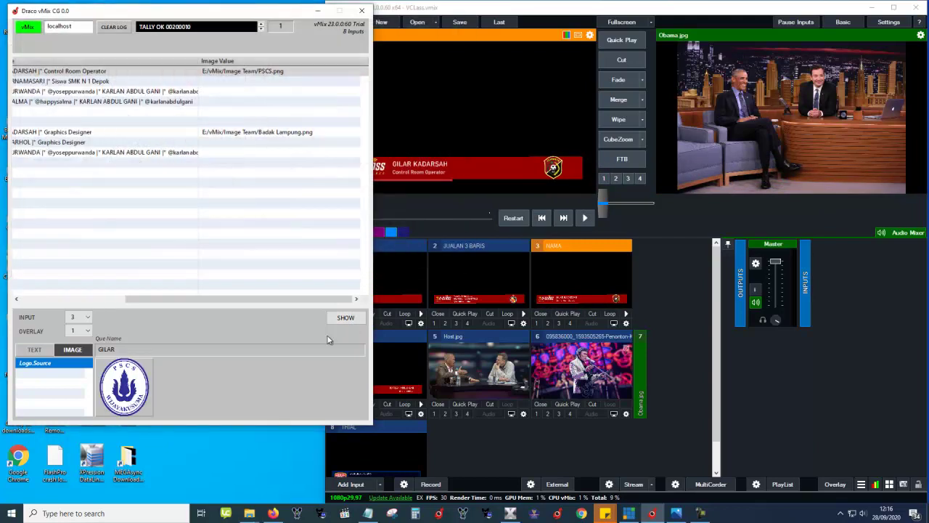
click(345, 317)
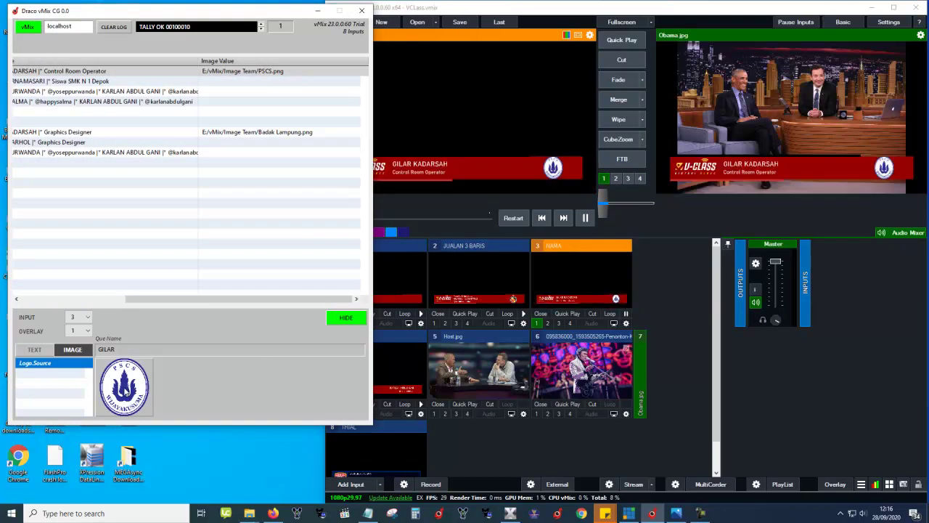
right_click(125, 390)
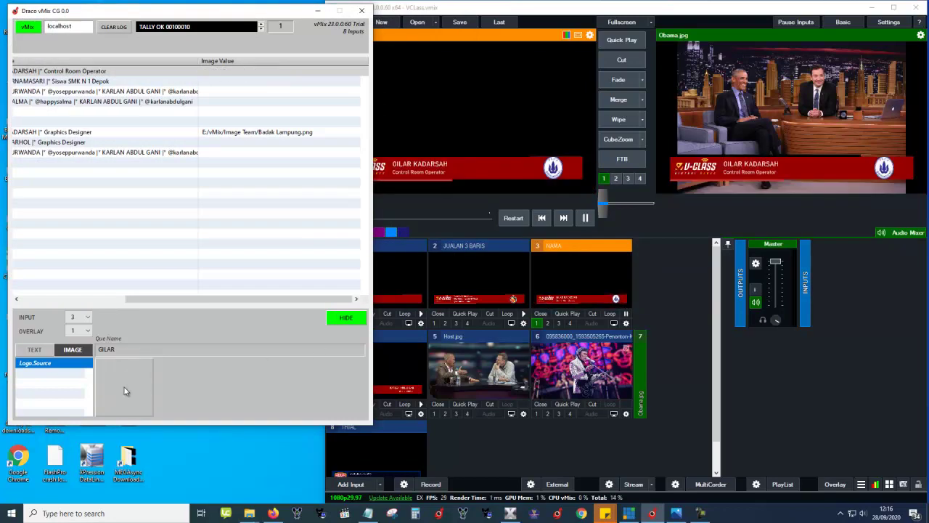
Step: Assign Perserang.png as the team logo, re-air the lower third, then take it off air
click(127, 391)
click(163, 161)
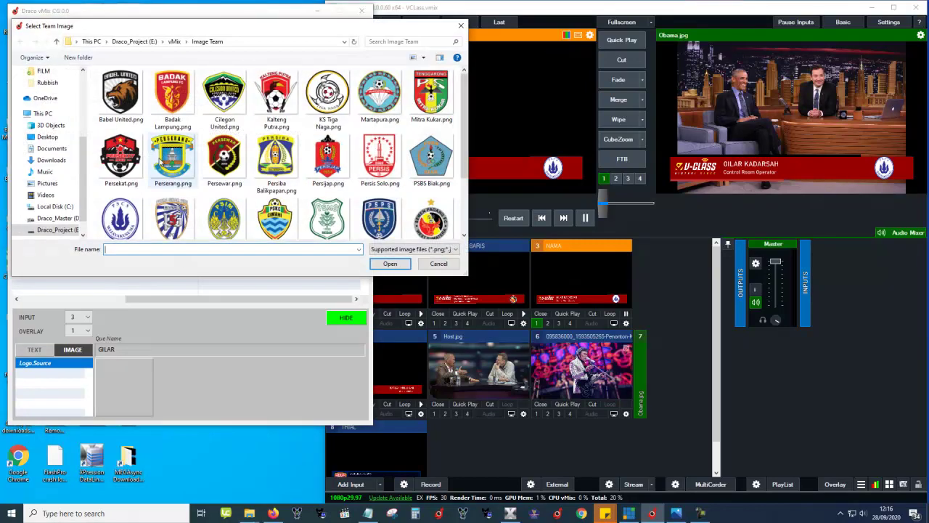
double_click(163, 161)
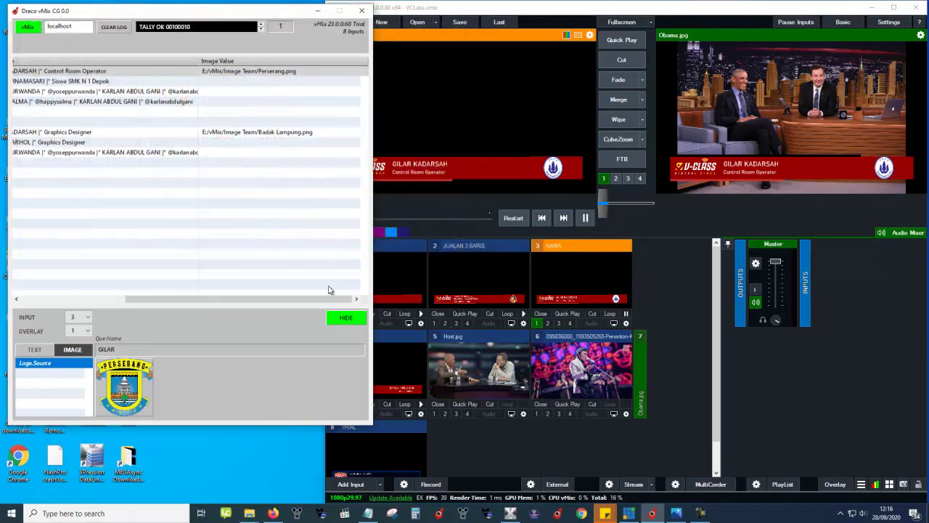
click(346, 318)
click(345, 318)
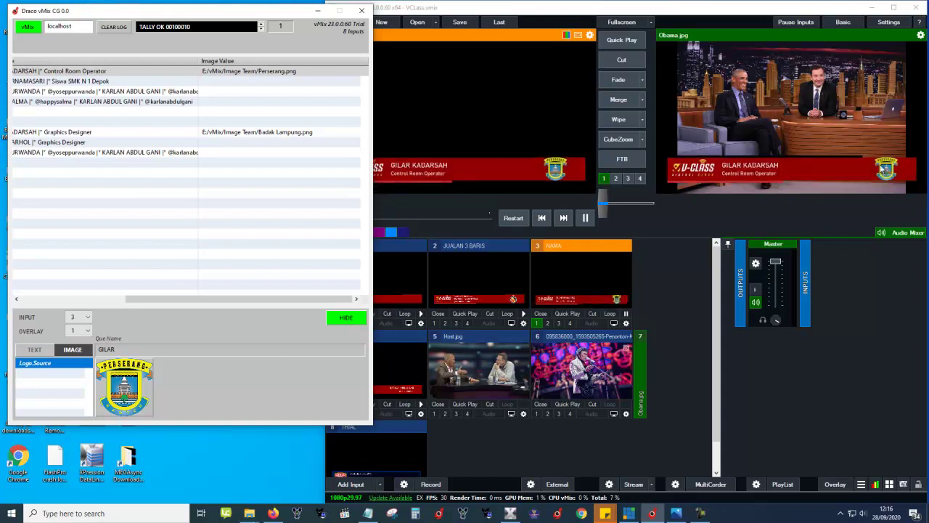
click(350, 319)
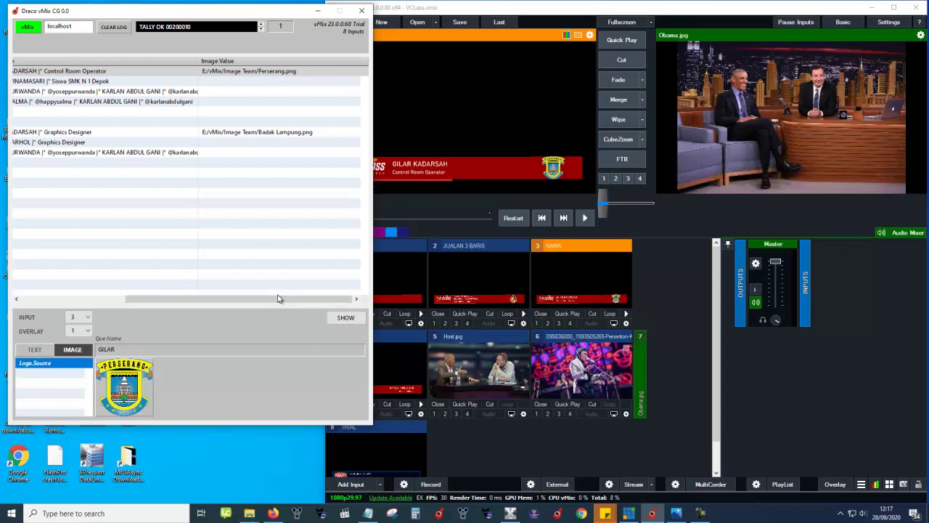
Step: Scroll the grid back left and drag the Draco vMix CG window right and down
drag(280, 299, 41, 307)
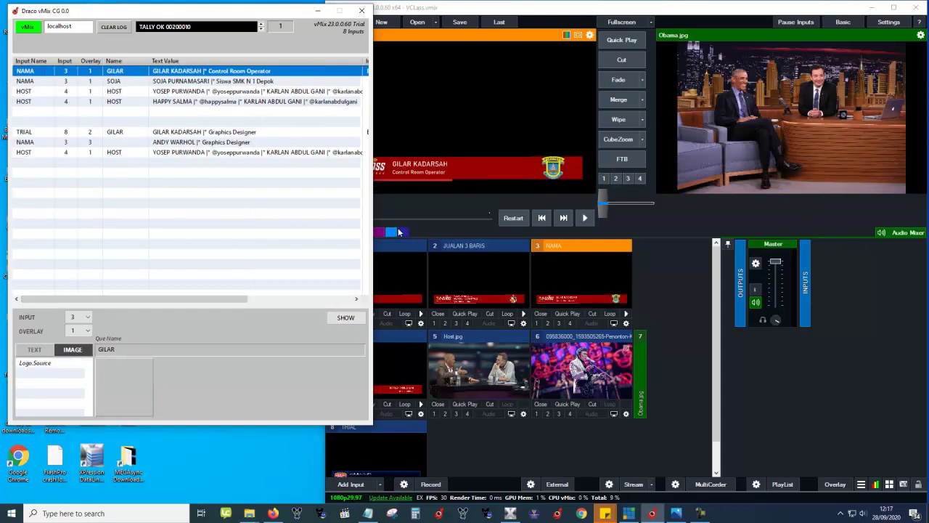
drag(278, 16, 436, 54)
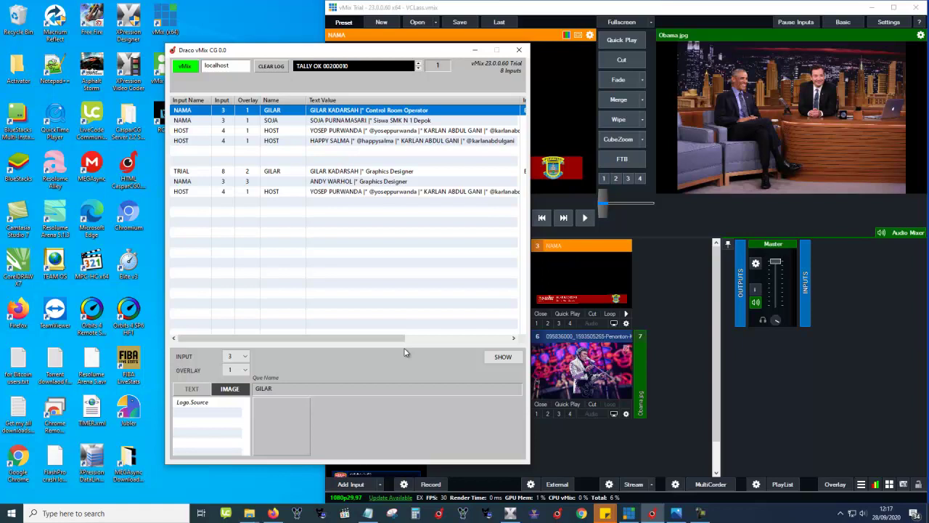
click(703, 513)
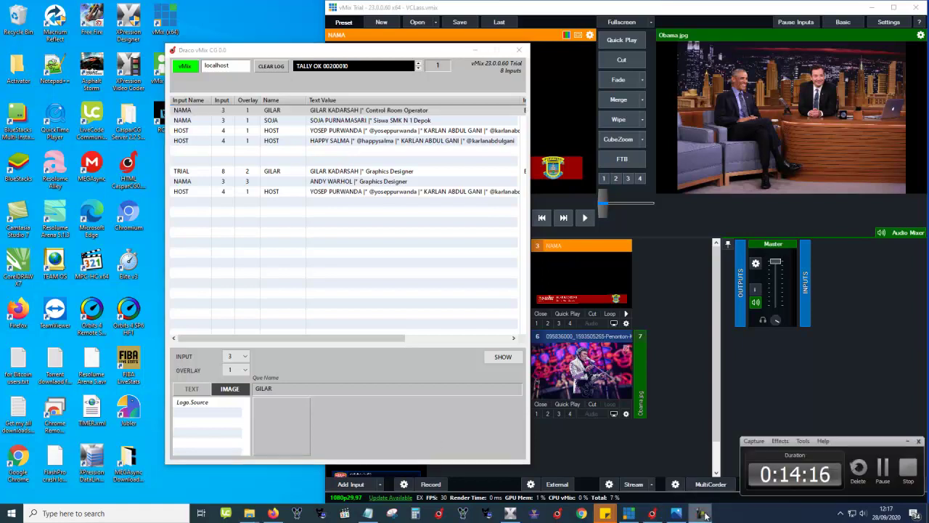